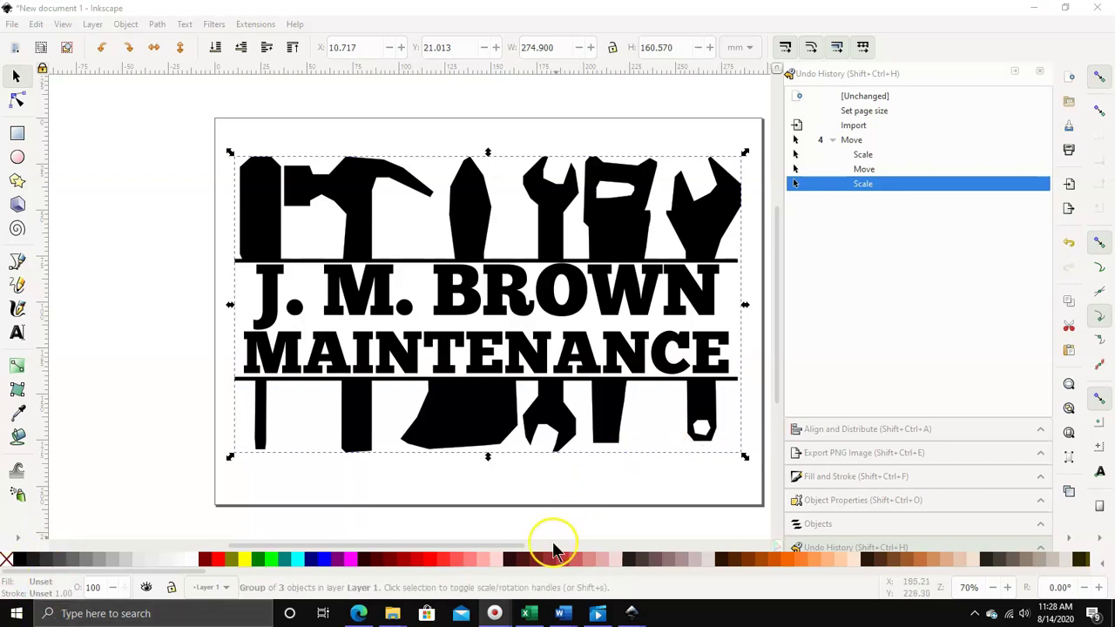
# Step: Switch to the Edge browser and search Google Images for "tools silhouette free"
pyautogui.click(358, 613)
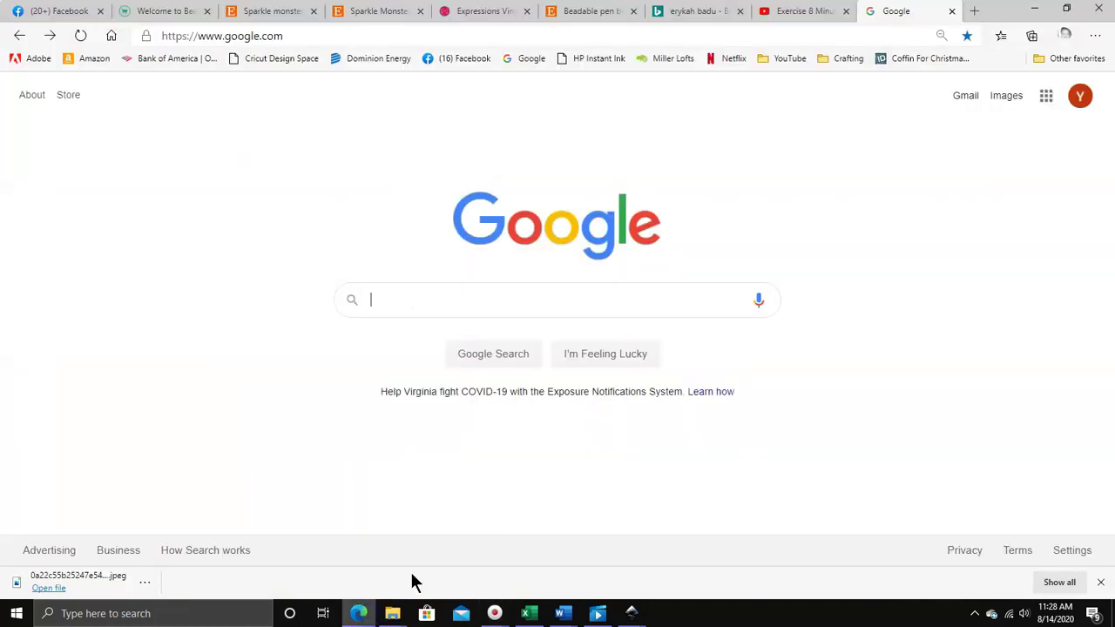
pyautogui.click(435, 297)
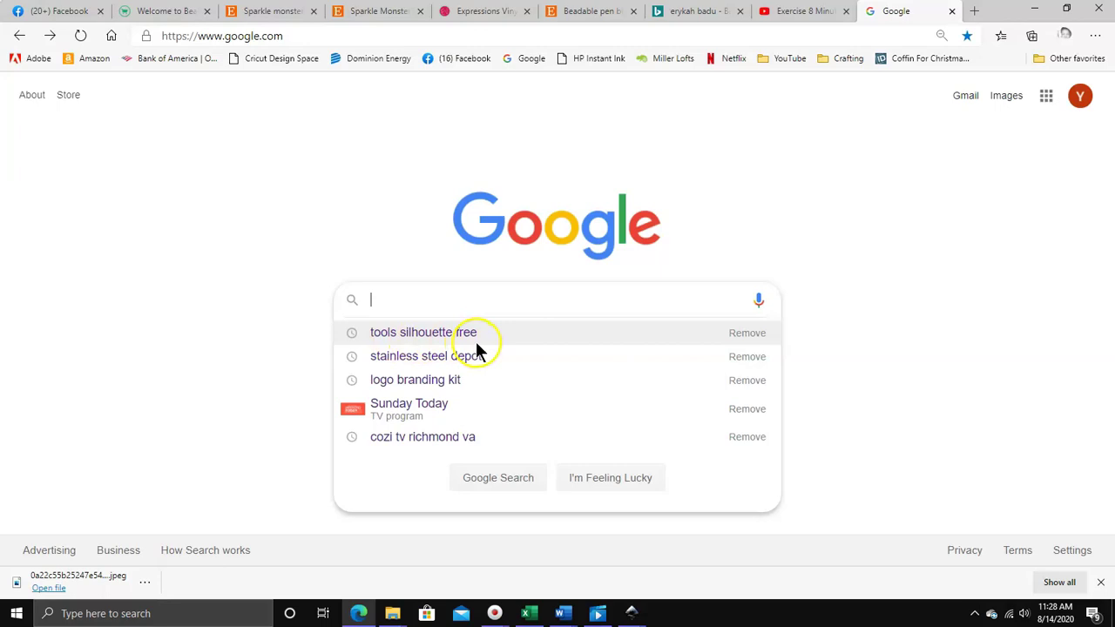
pyautogui.click(452, 335)
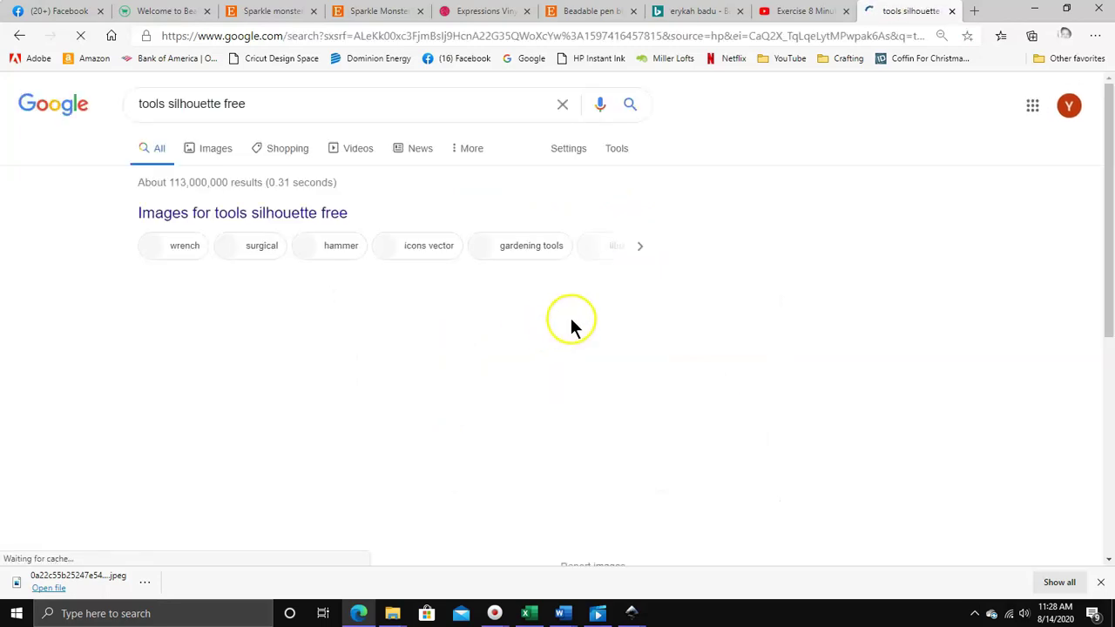
pyautogui.click(220, 154)
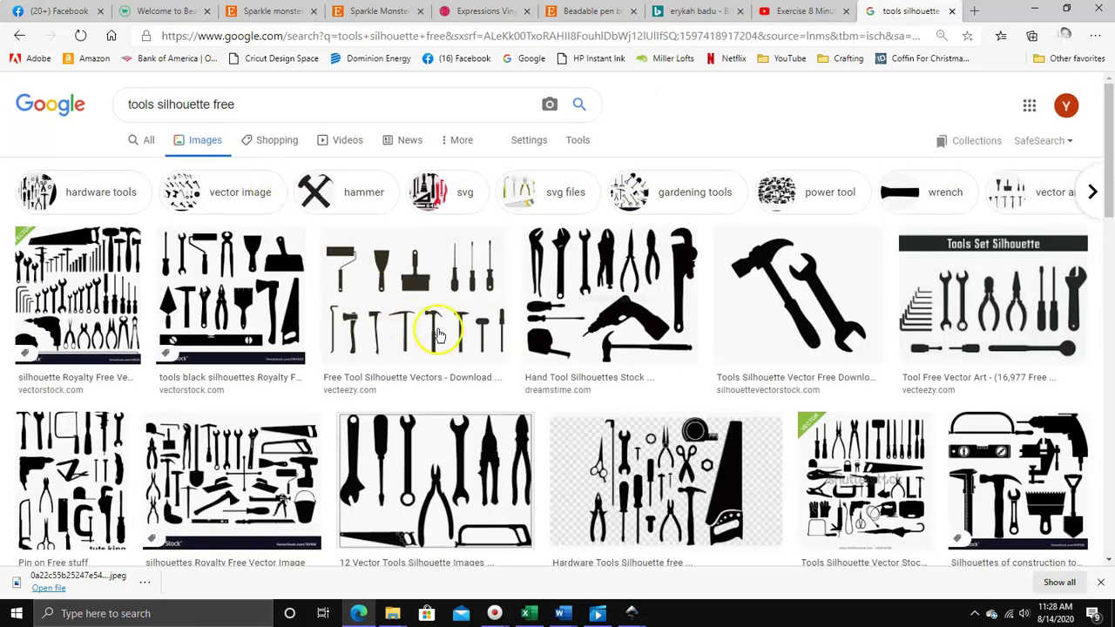
# Step: Browse the image results for usable hand-tool silhouettes and open the preview of the Silhouette Tools Vector image from clipart.email
pyautogui.scroll(-6, 601, 331)
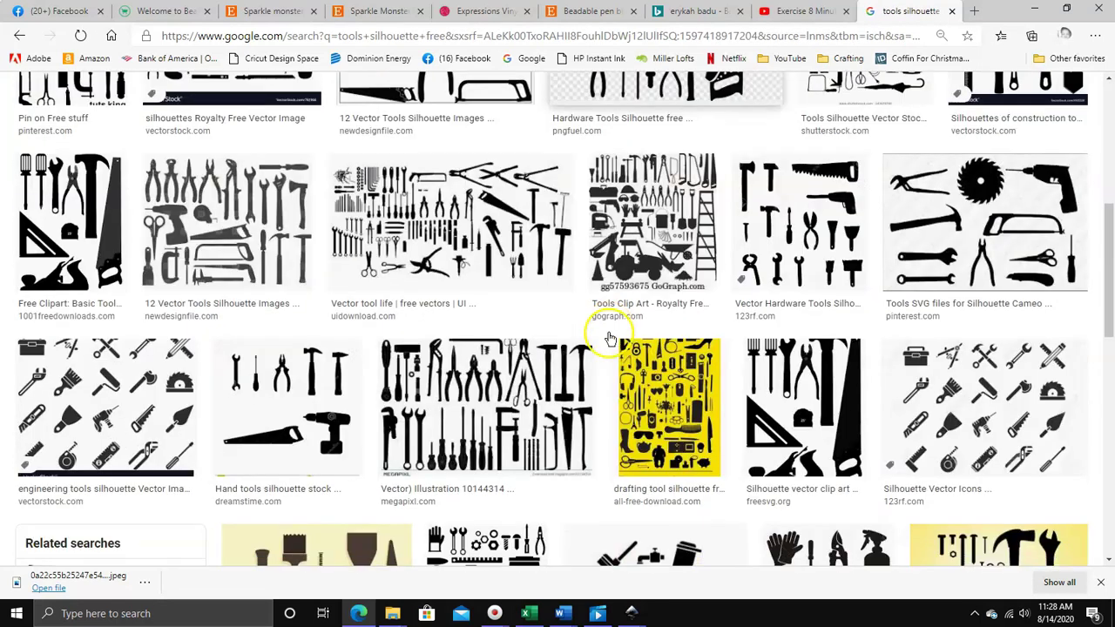
pyautogui.scroll(-12, 608, 332)
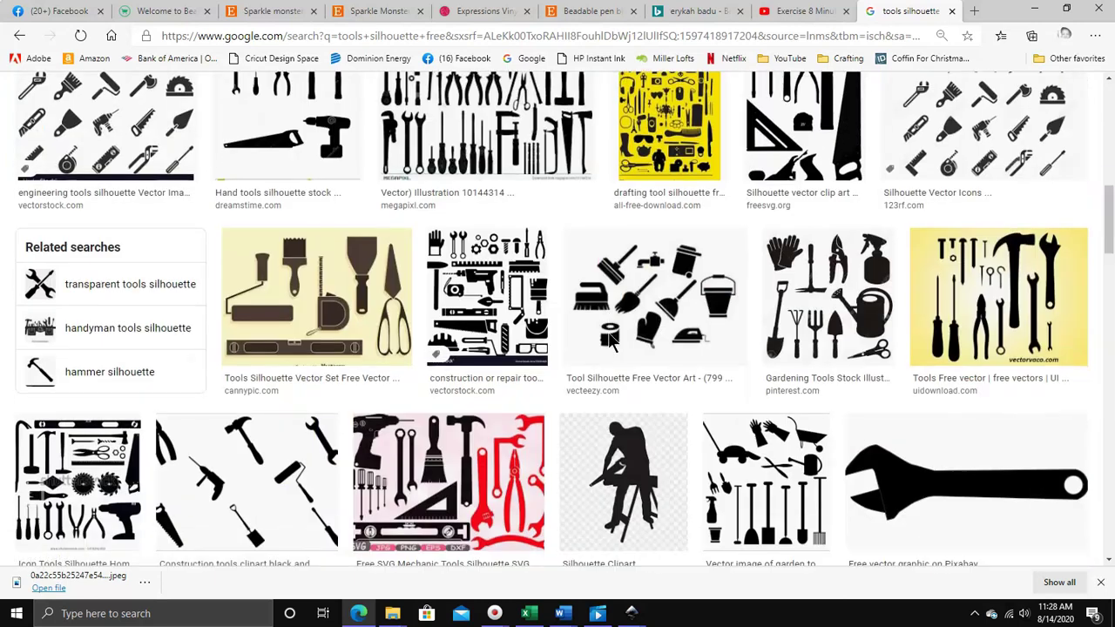
pyautogui.scroll(-5, 608, 337)
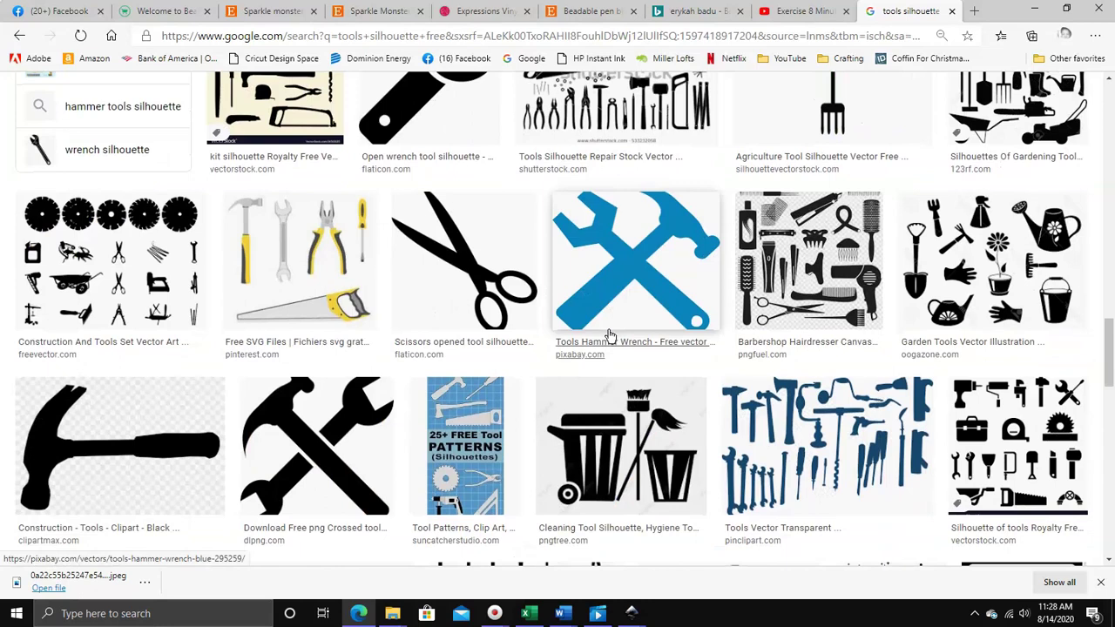
pyautogui.scroll(2, 610, 335)
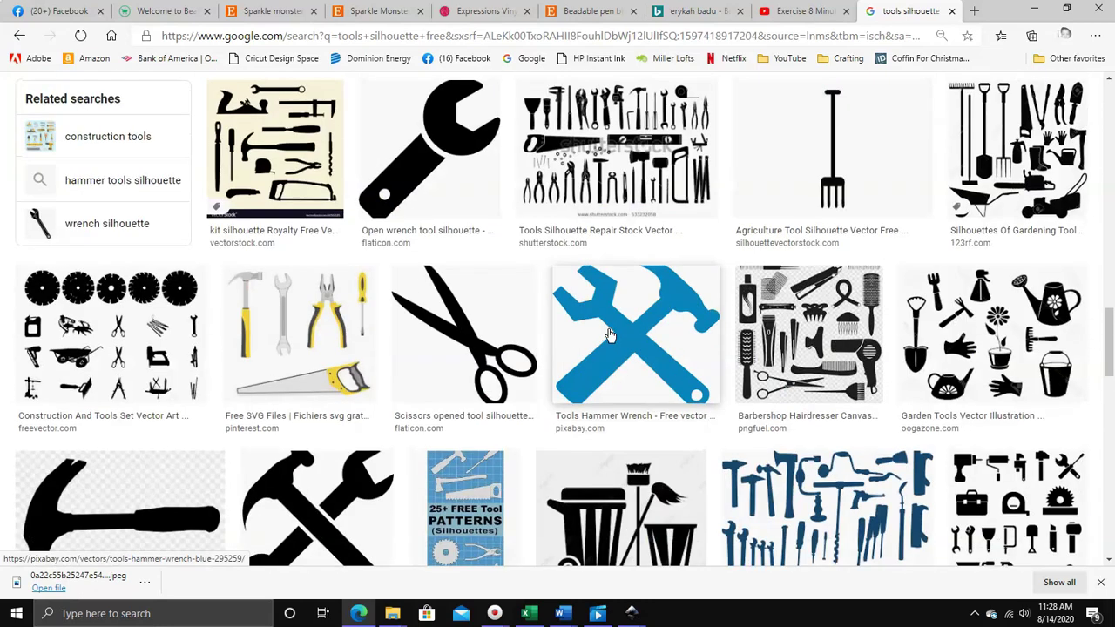
pyautogui.scroll(-2, 610, 335)
pyautogui.scroll(-2, 609, 335)
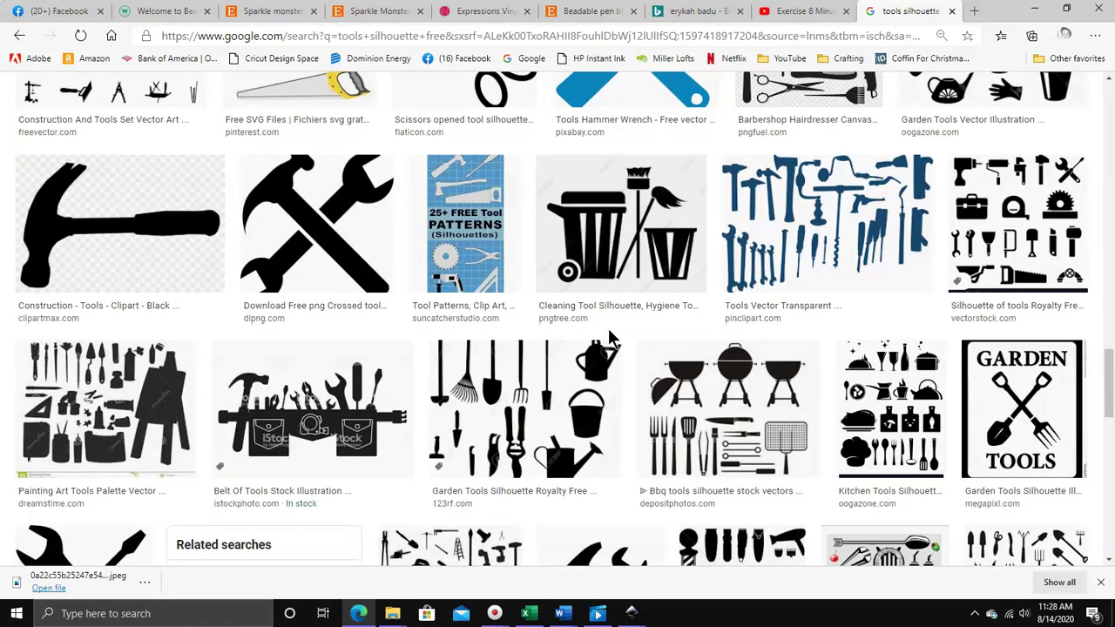
pyautogui.scroll(-2, 610, 338)
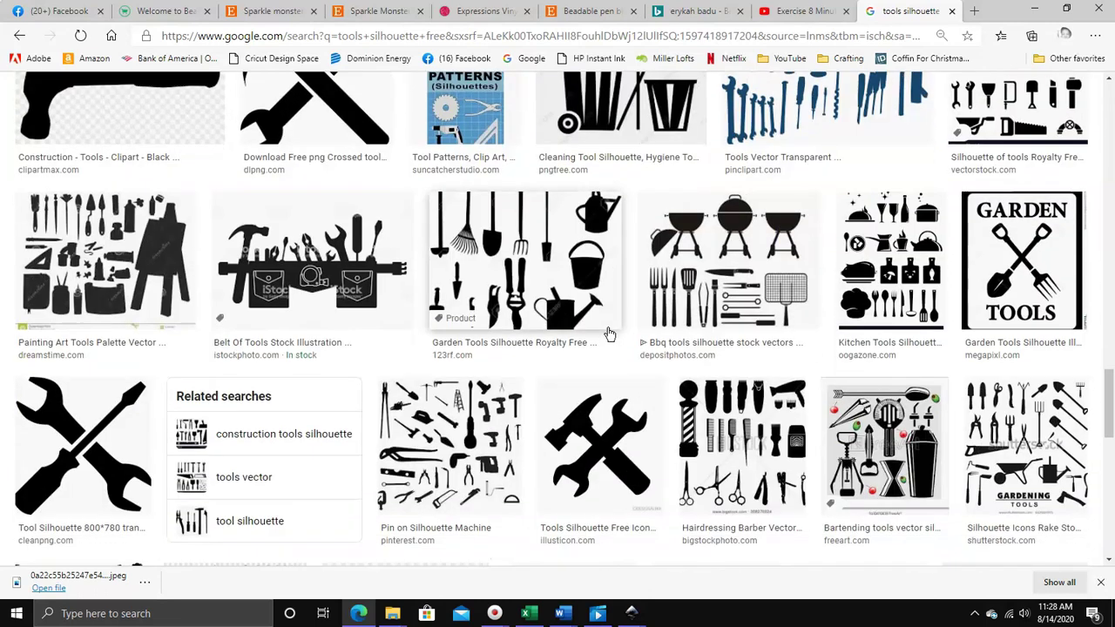
pyautogui.scroll(-3, 610, 334)
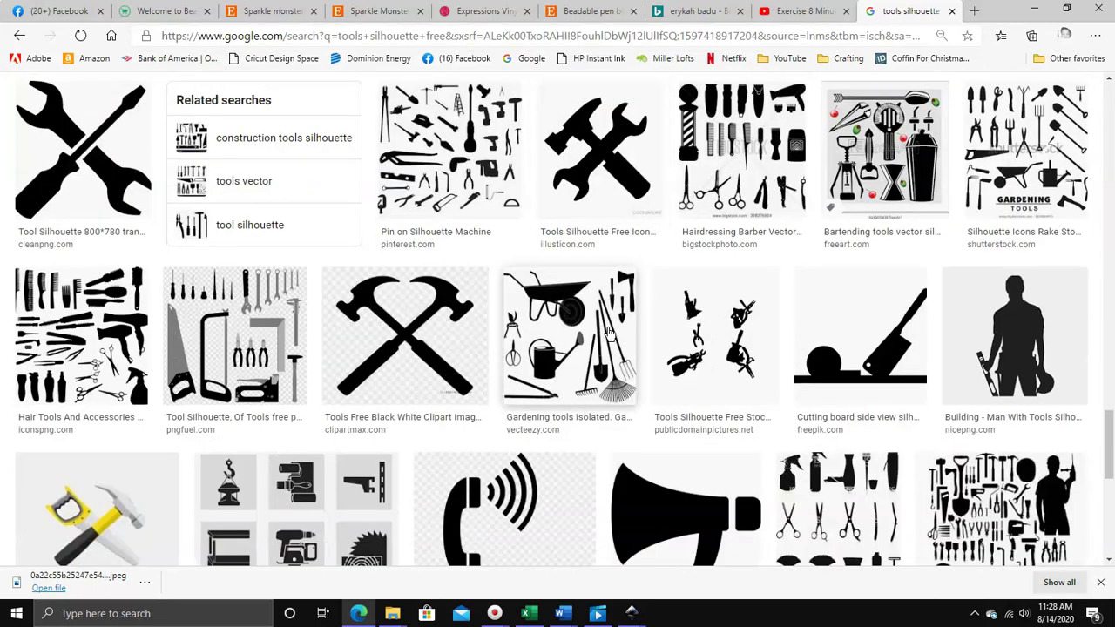
pyautogui.scroll(-3, 610, 333)
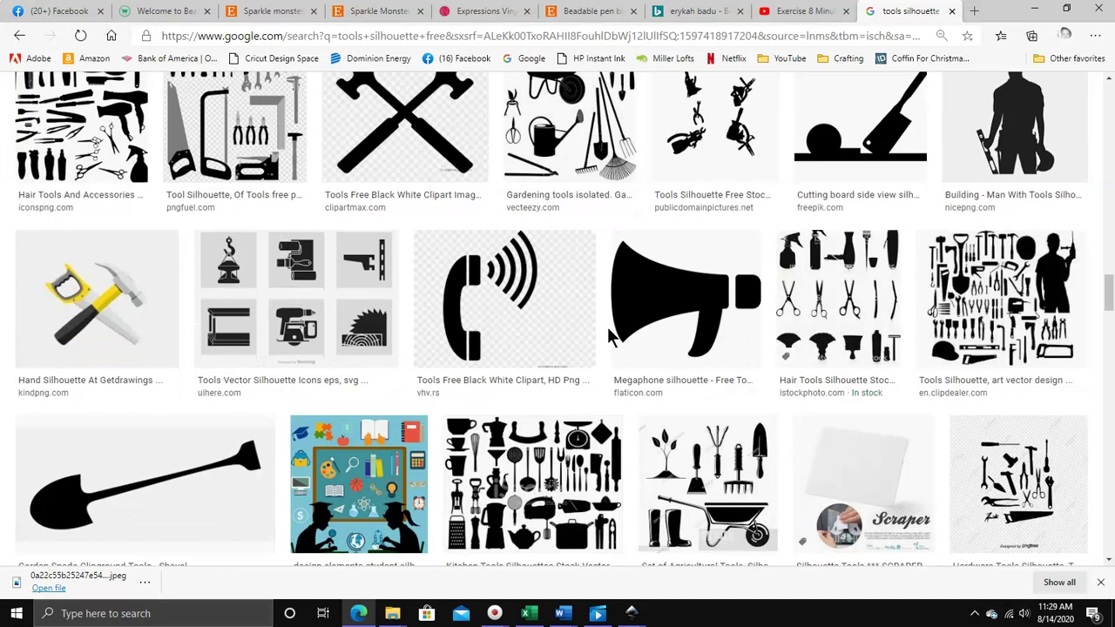
pyautogui.scroll(-3, 607, 327)
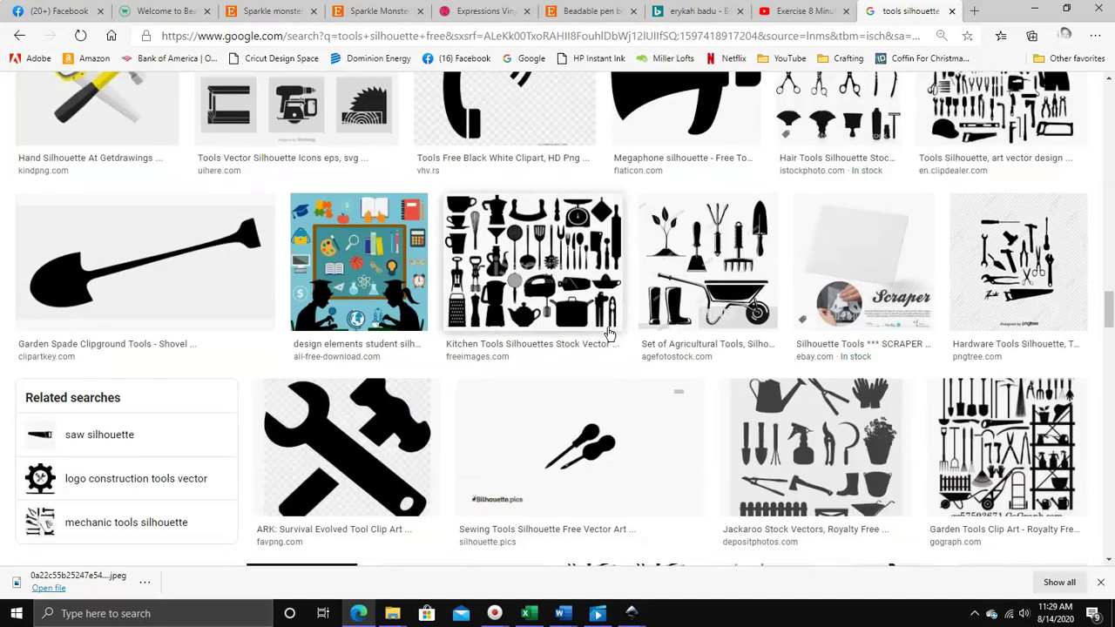
pyautogui.scroll(-3, 610, 334)
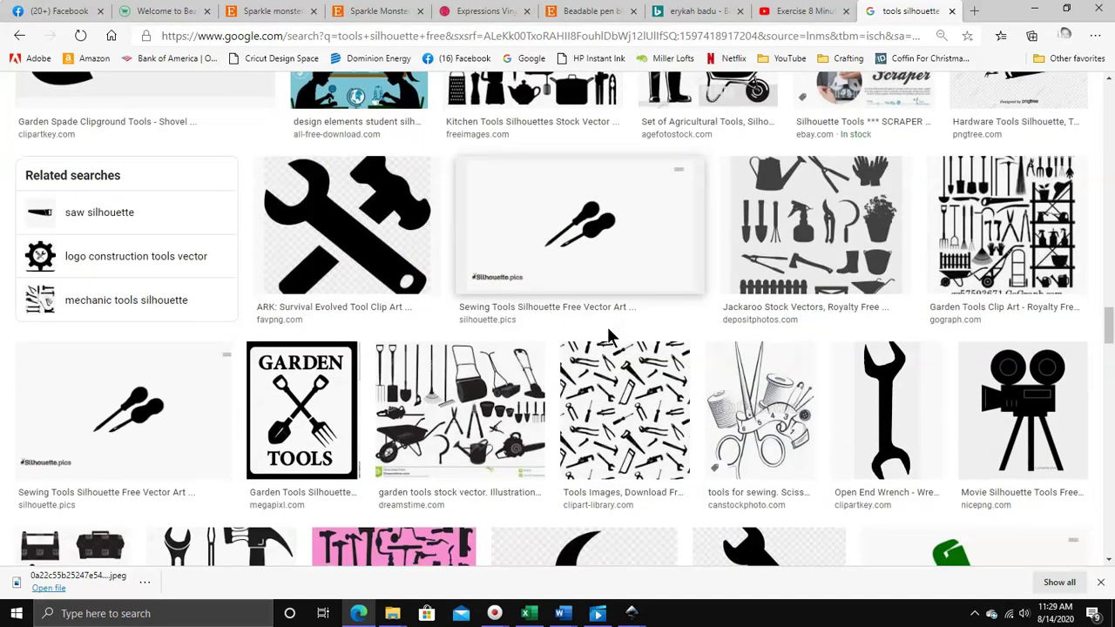
pyautogui.scroll(-3, 610, 336)
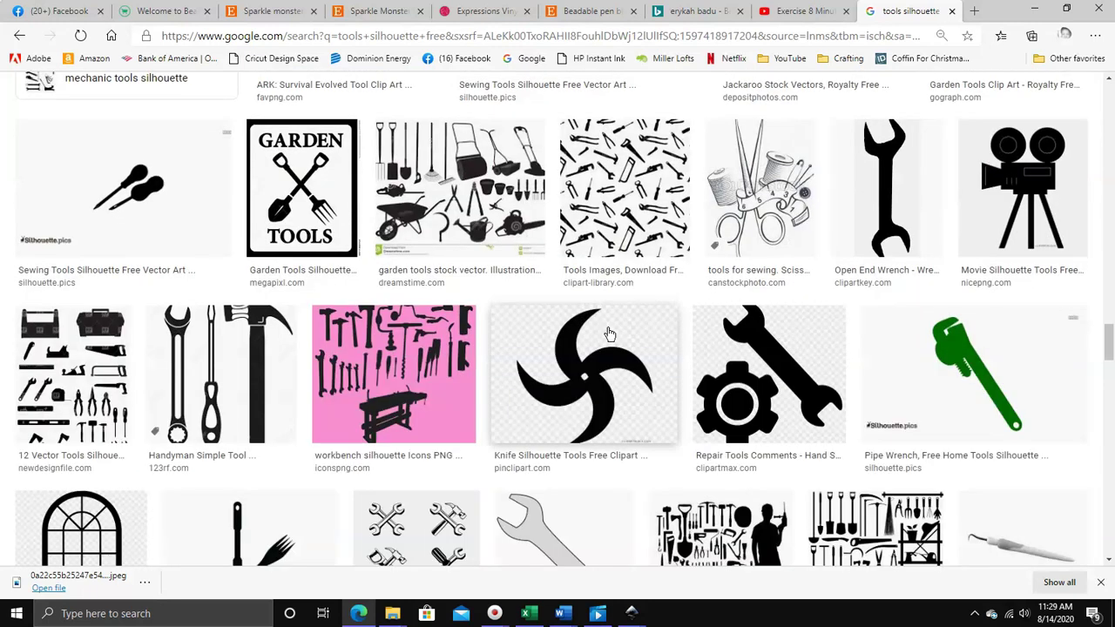
pyautogui.scroll(-2, 610, 333)
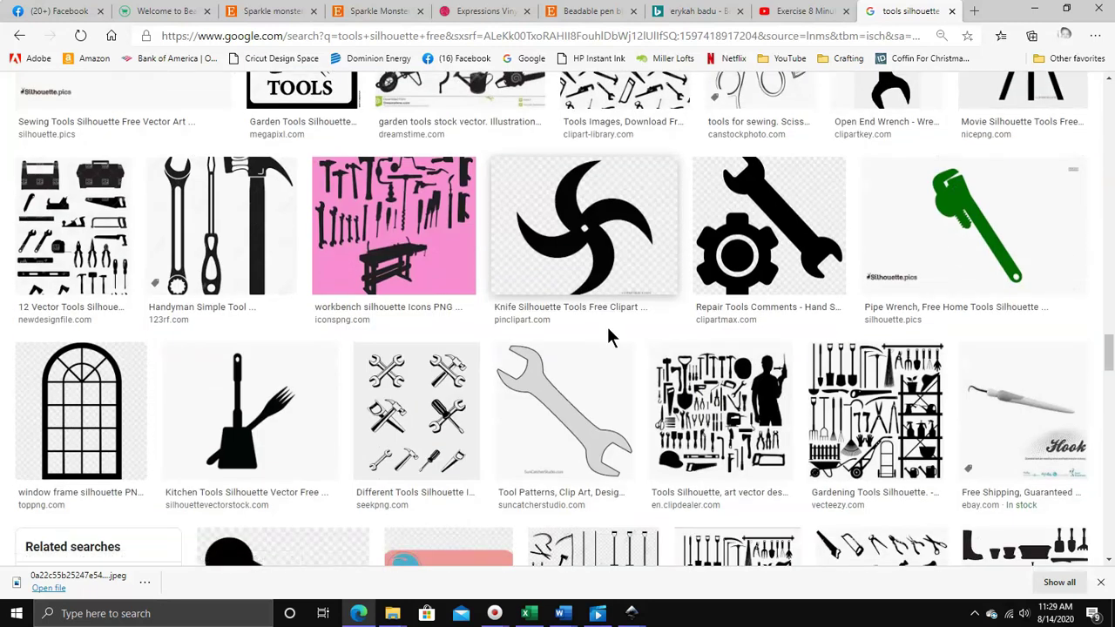
pyautogui.scroll(-2, 609, 334)
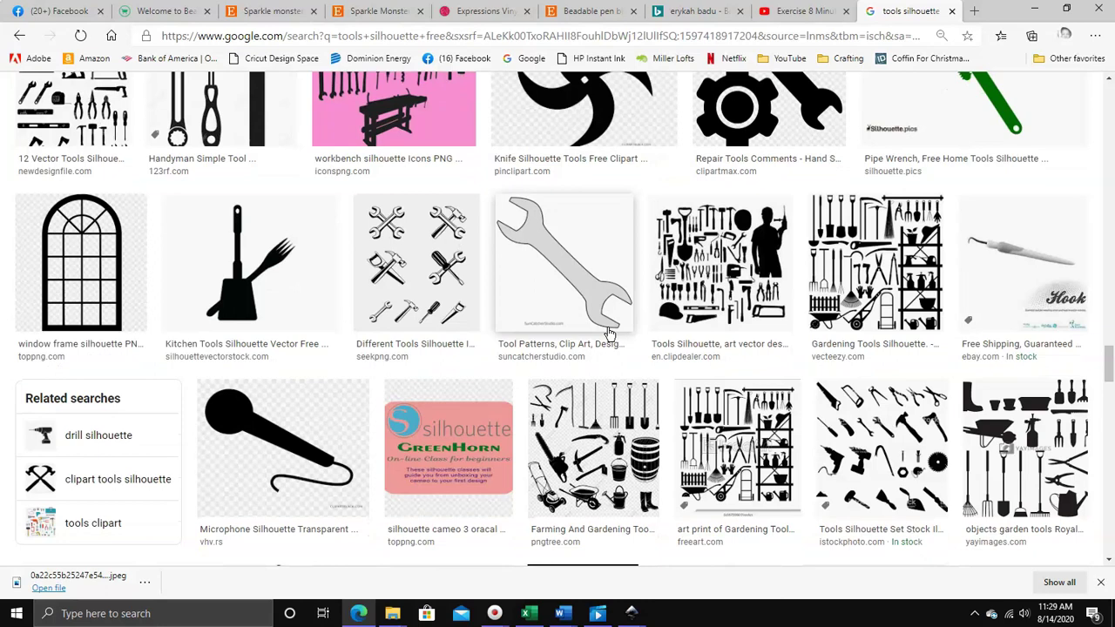
pyautogui.scroll(-3, 610, 333)
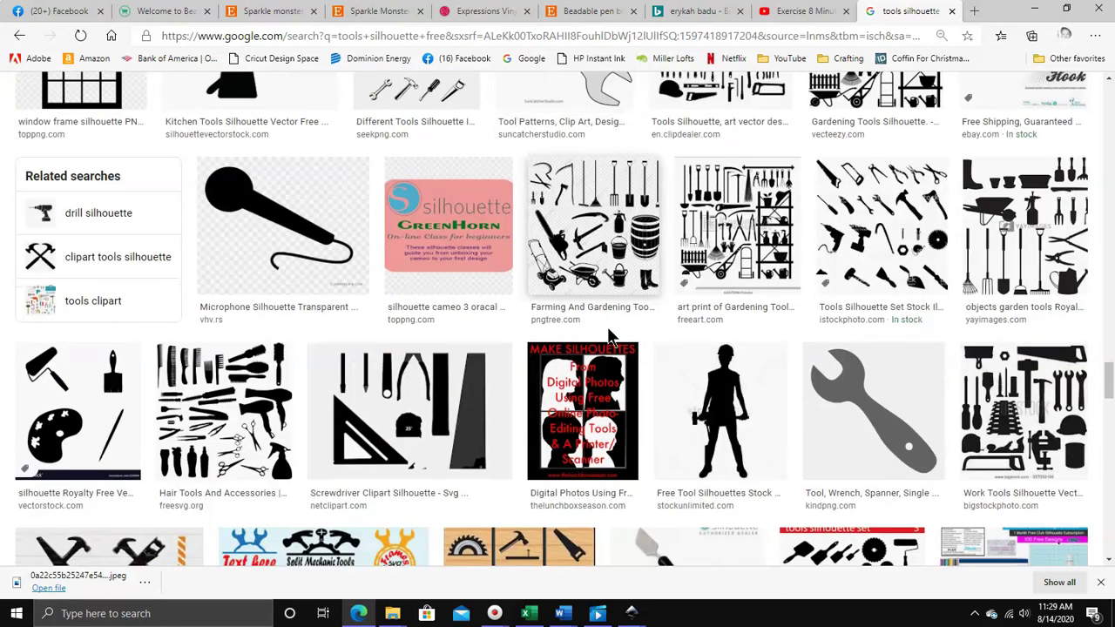
pyautogui.scroll(-5, 615, 319)
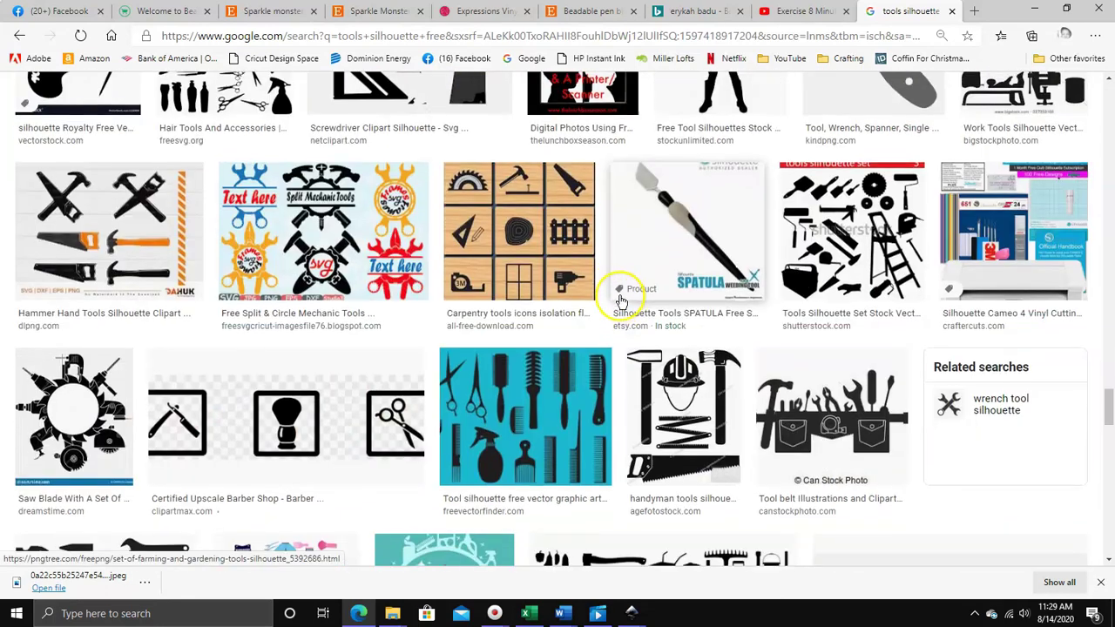
pyautogui.scroll(-2, 625, 299)
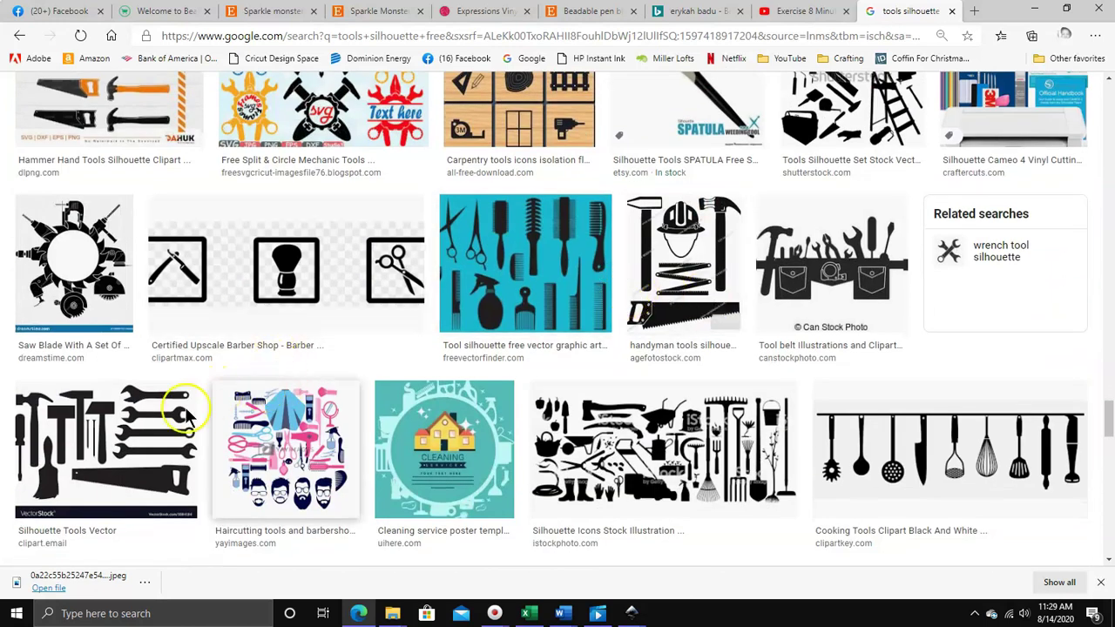
pyautogui.click(114, 446)
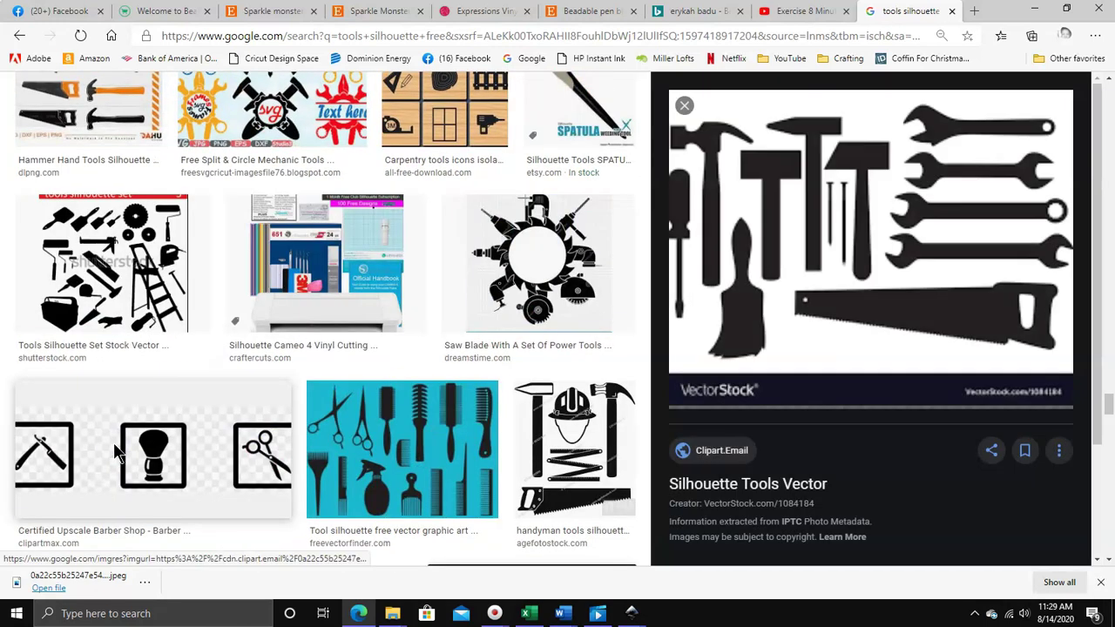
pyautogui.rightClick(864, 185)
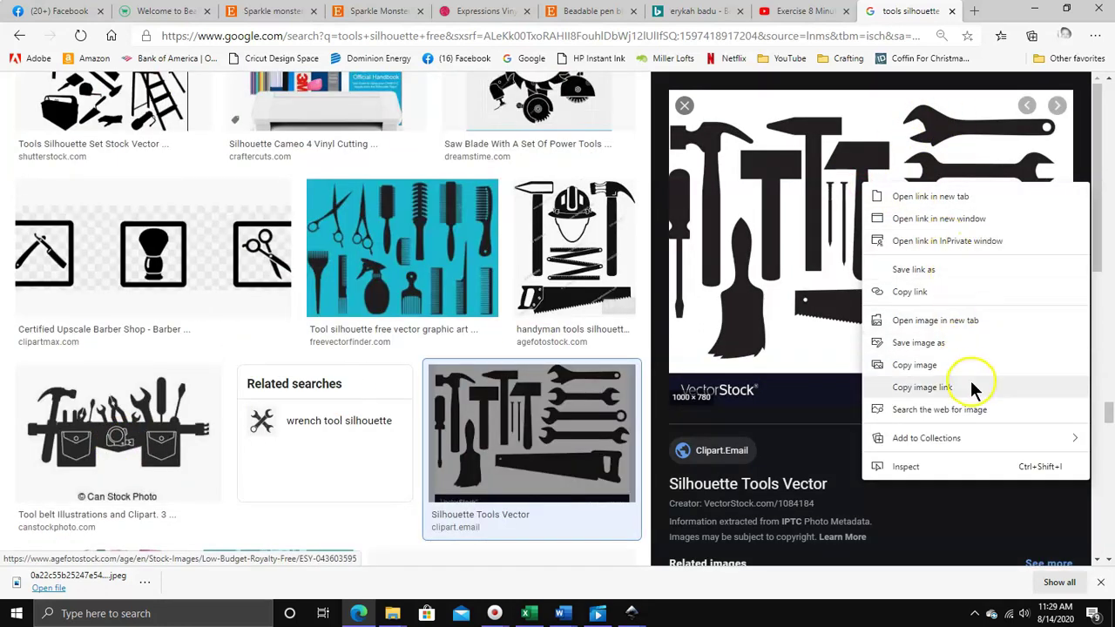
pyautogui.click(907, 344)
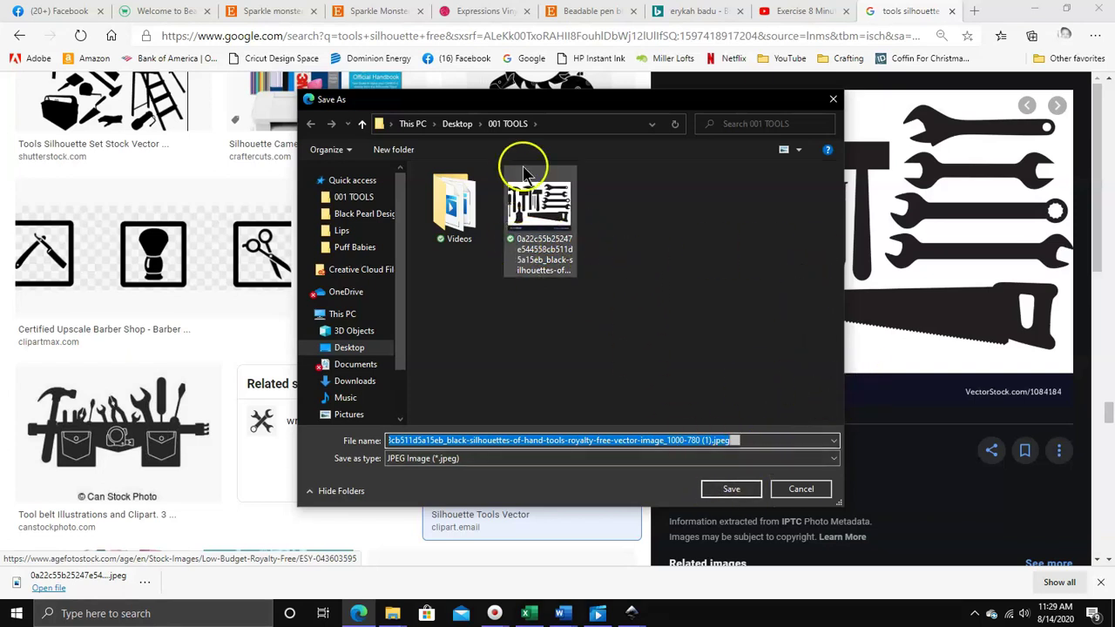
pyautogui.click(801, 489)
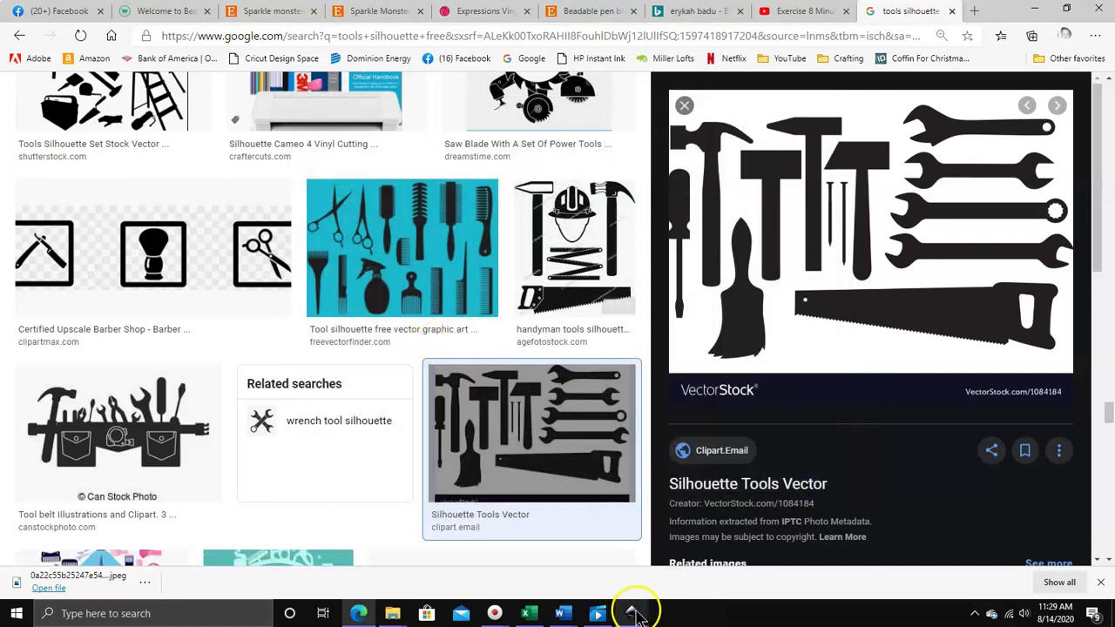
# Step: Switch to the empty Inkscape document and set its A4 page orientation to landscape
pyautogui.moveTo(635, 614)
pyautogui.click(704, 557)
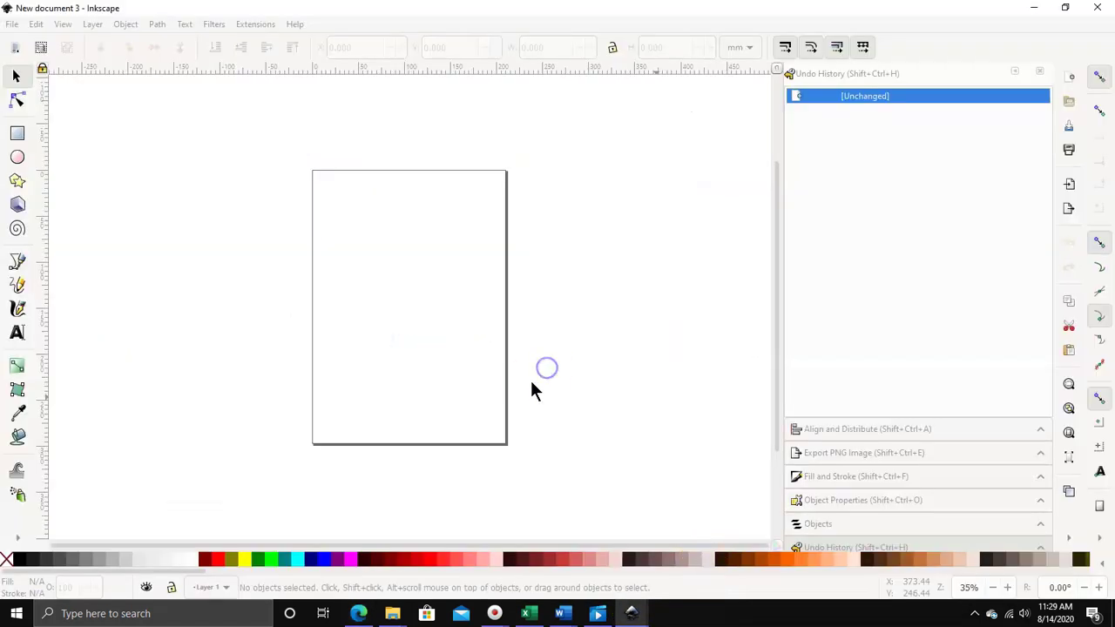
pyautogui.click(8, 26)
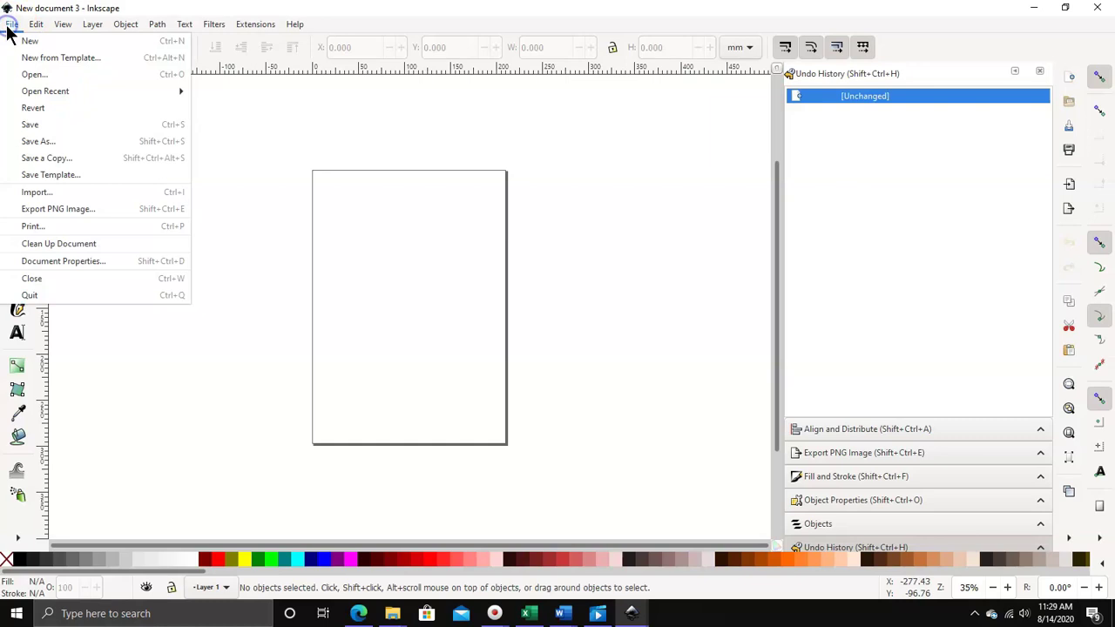
pyautogui.click(54, 261)
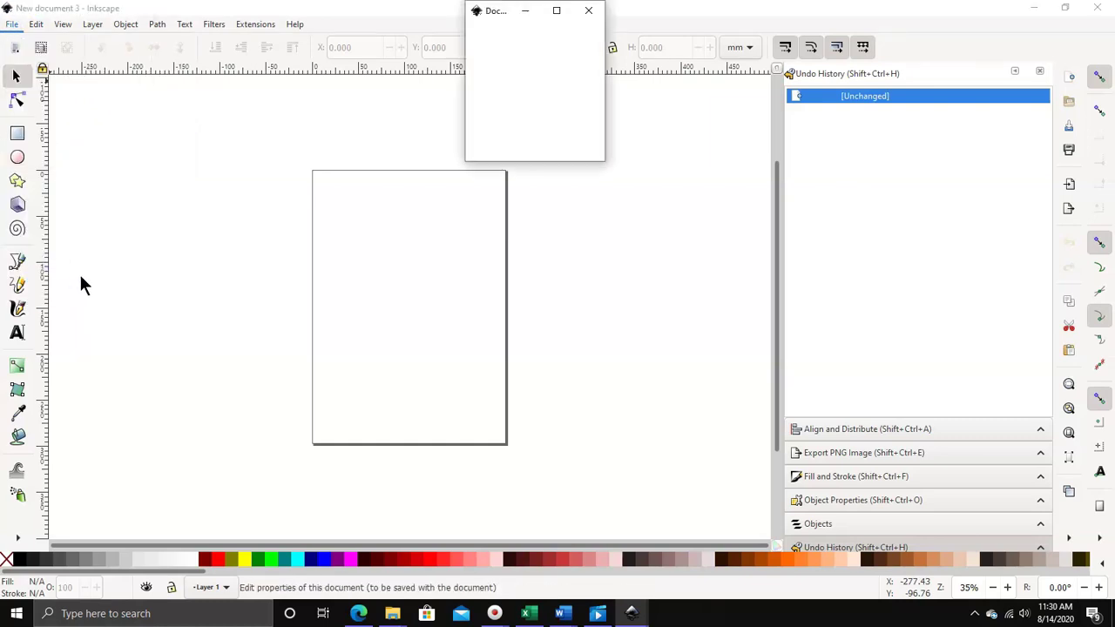
pyautogui.click(151, 270)
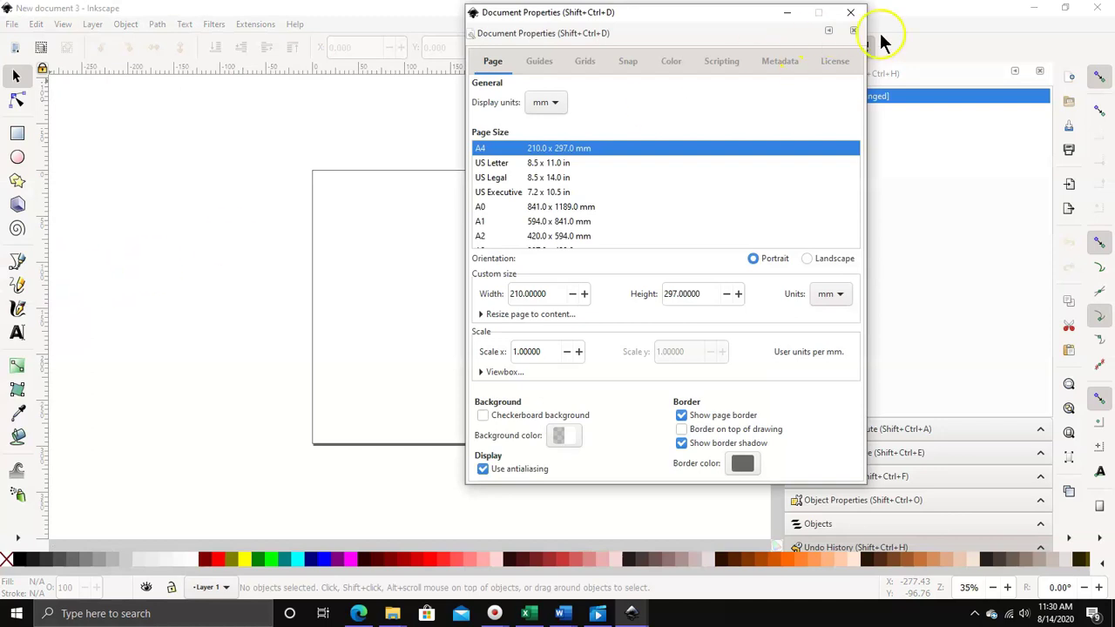
pyautogui.click(807, 262)
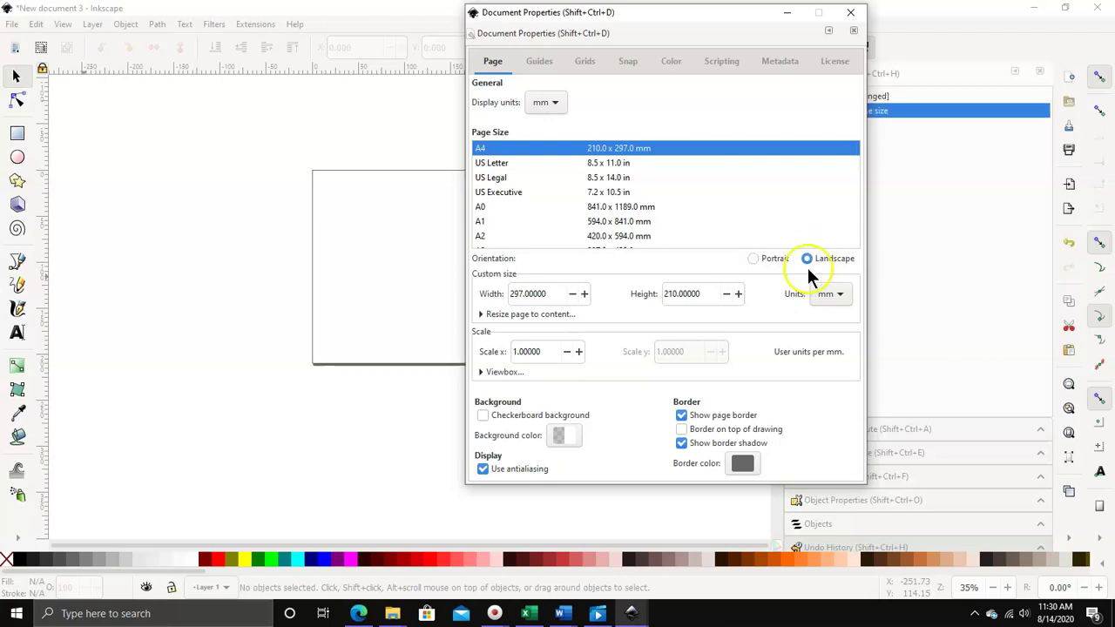
pyautogui.click(851, 14)
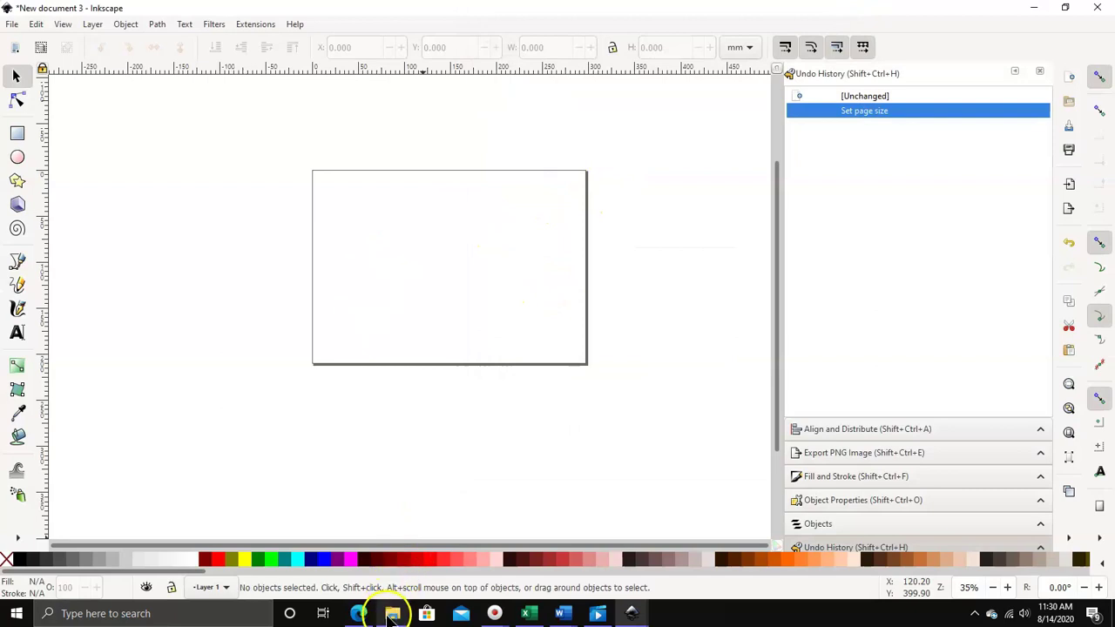
# Step: Import the hand-tools silhouette JPEG from the 001 TOOLS folder as an embedded image with DPI from file, and move it over the page
pyautogui.moveTo(392, 615)
pyautogui.click(260, 556)
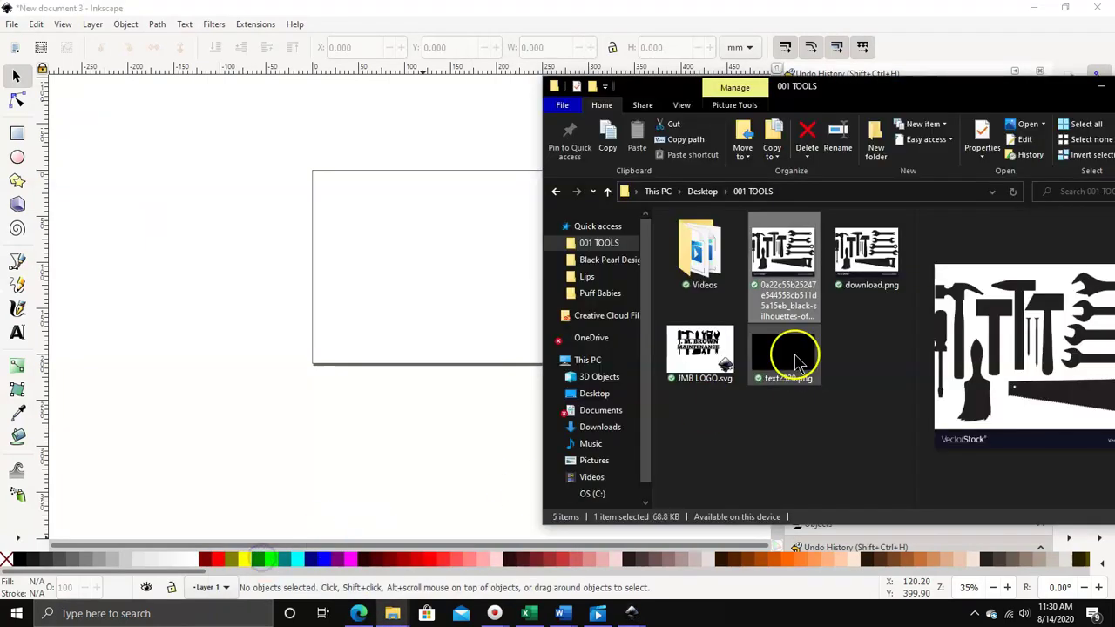
pyautogui.moveTo(789, 253); pyautogui.dragTo(291, 254)
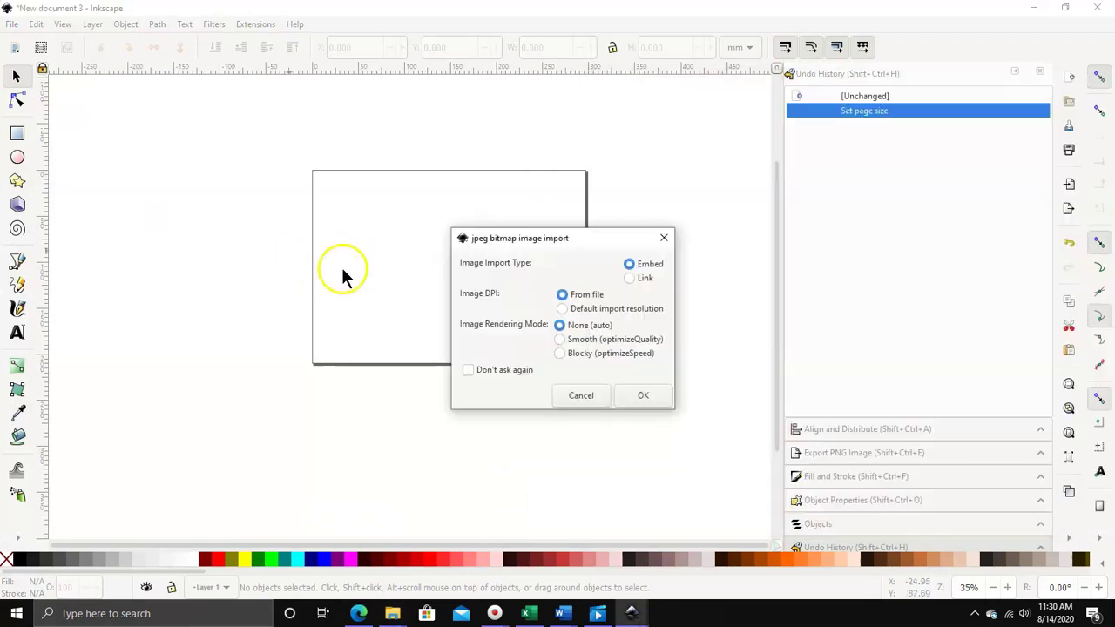
pyautogui.click(643, 396)
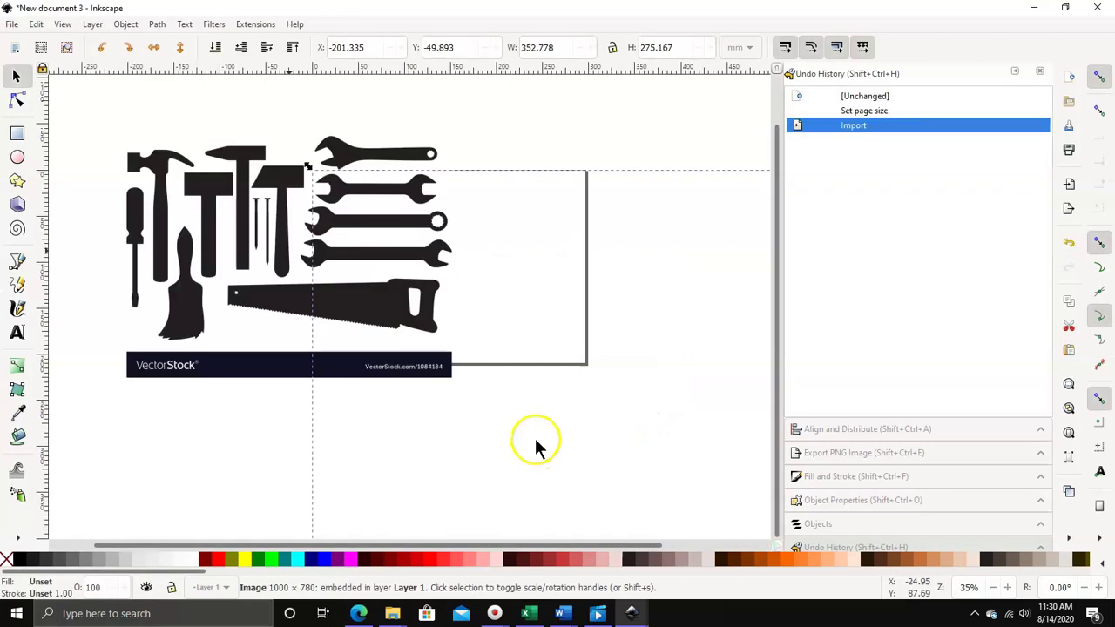
pyautogui.moveTo(247, 170); pyautogui.dragTo(420, 214)
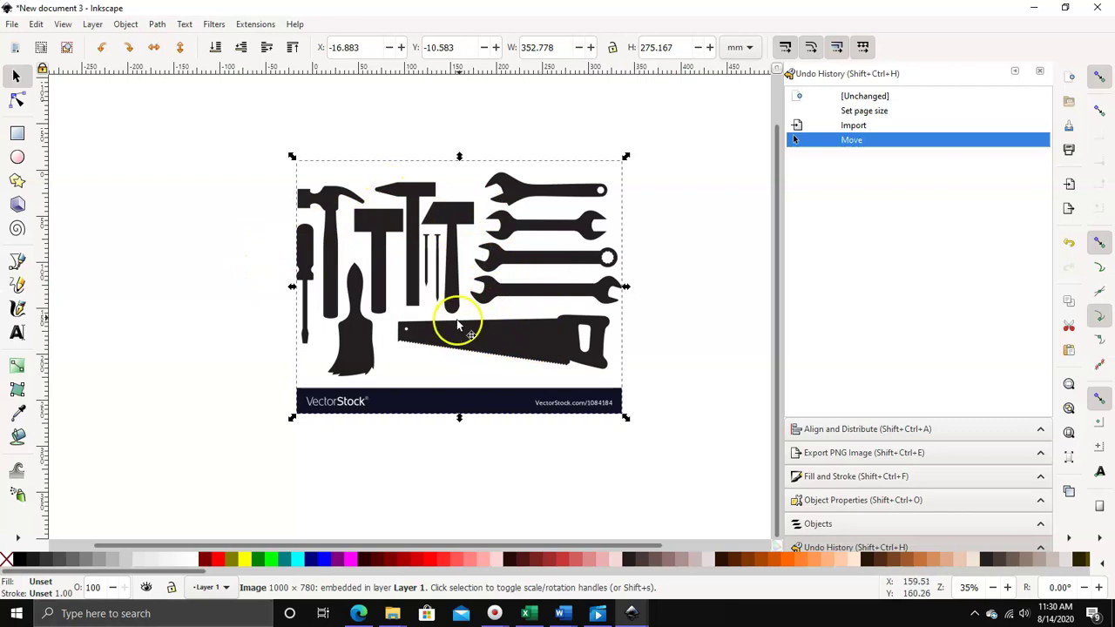
# Step: Trace the tools image as a single brightness-cutoff scan at threshold 0.450, with Speckles and Smooth corners off and Optimize on
pyautogui.click(157, 27)
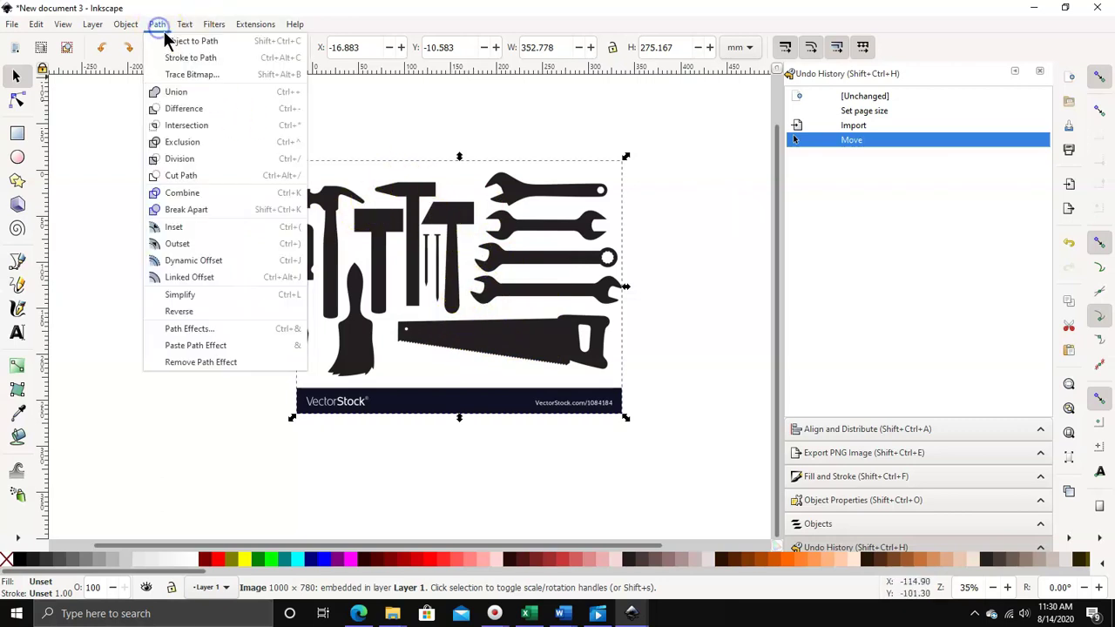
pyautogui.click(182, 77)
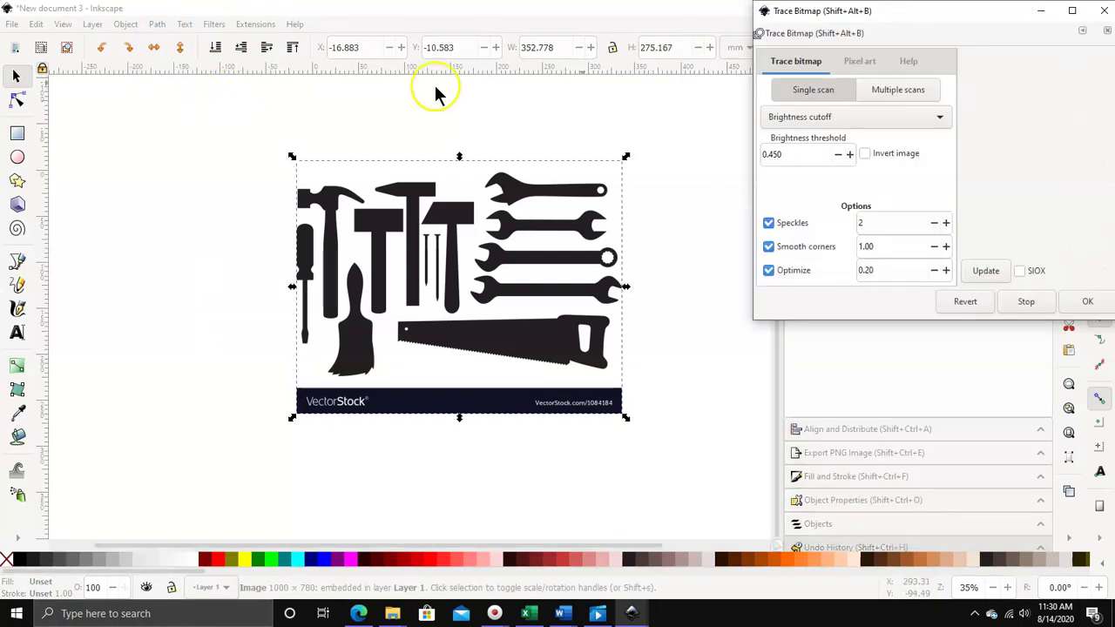
pyautogui.moveTo(962, 12)
pyautogui.mouseDown()
pyautogui.moveTo(858, 50)
pyautogui.moveTo(853, 75)
pyautogui.mouseUp()
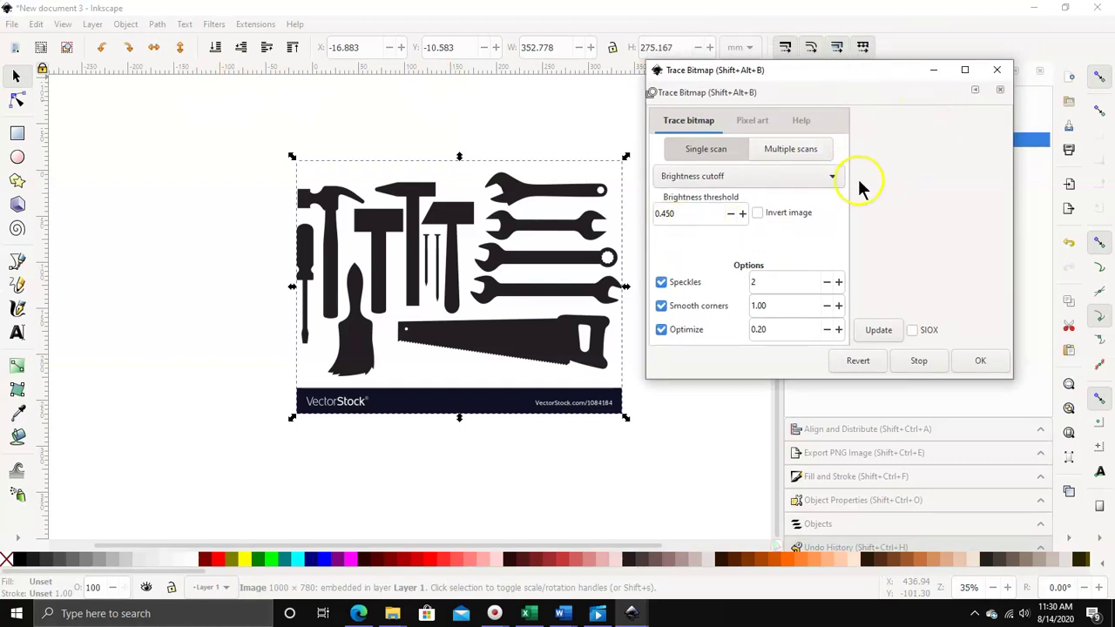
pyautogui.click(880, 333)
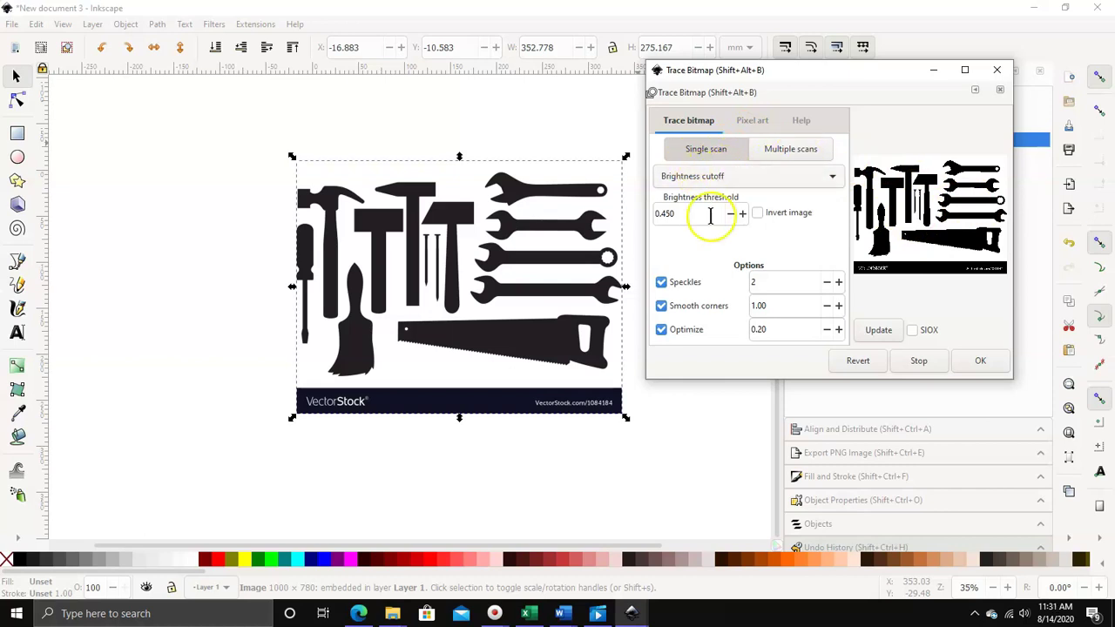
pyautogui.click(660, 283)
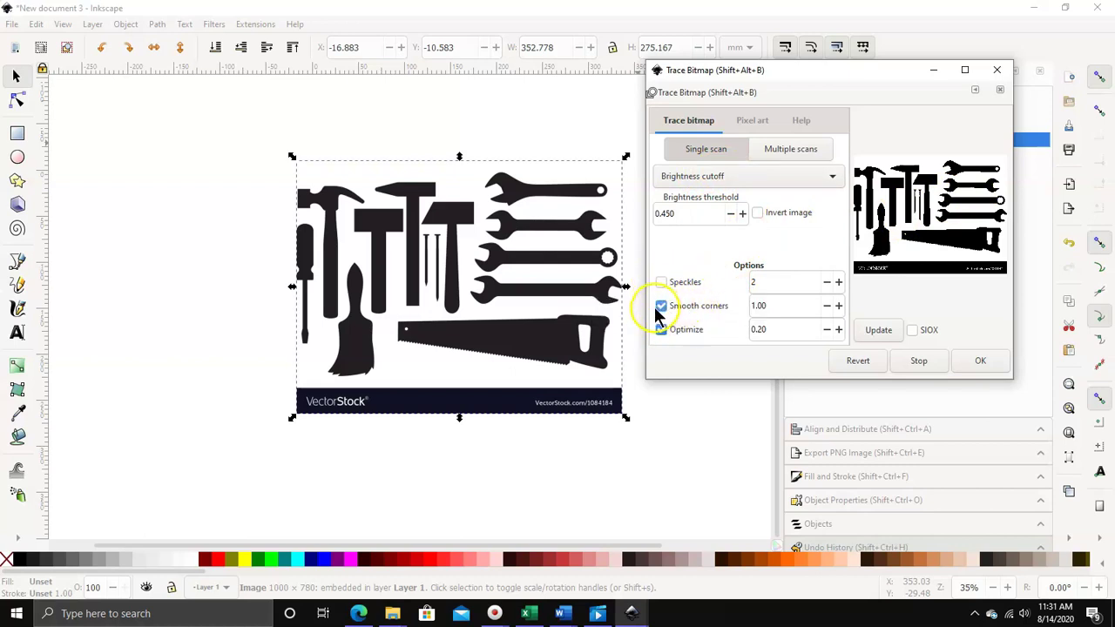
pyautogui.click(663, 306)
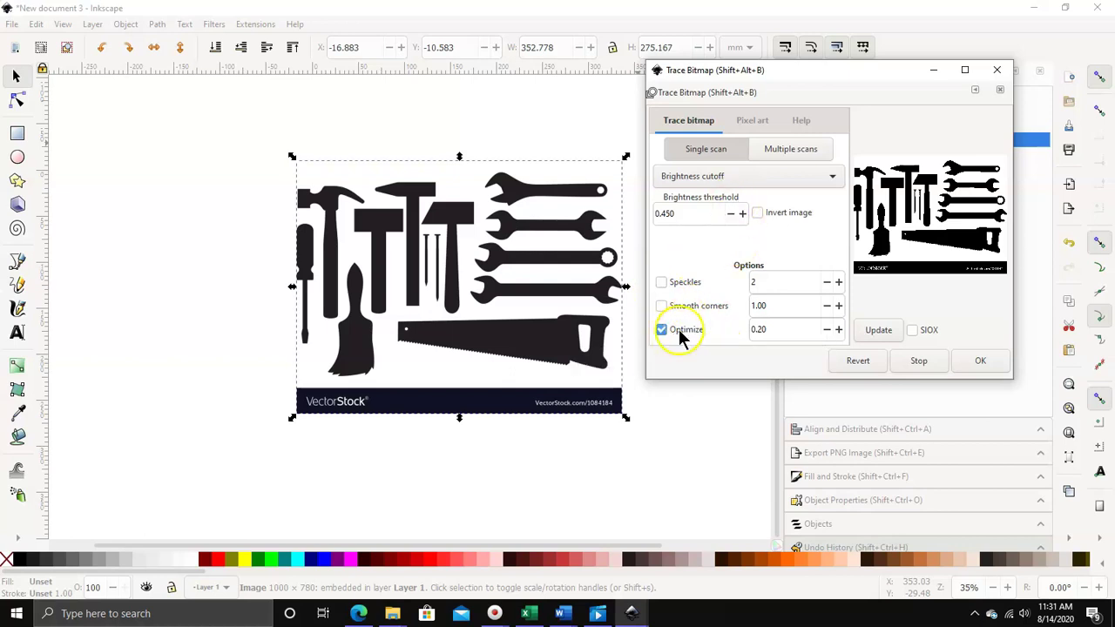
pyautogui.click(980, 363)
# Step: Move the traced path off to the left of the page, delete the original embedded image and close the bitmap tracing dialog
pyautogui.click(446, 234)
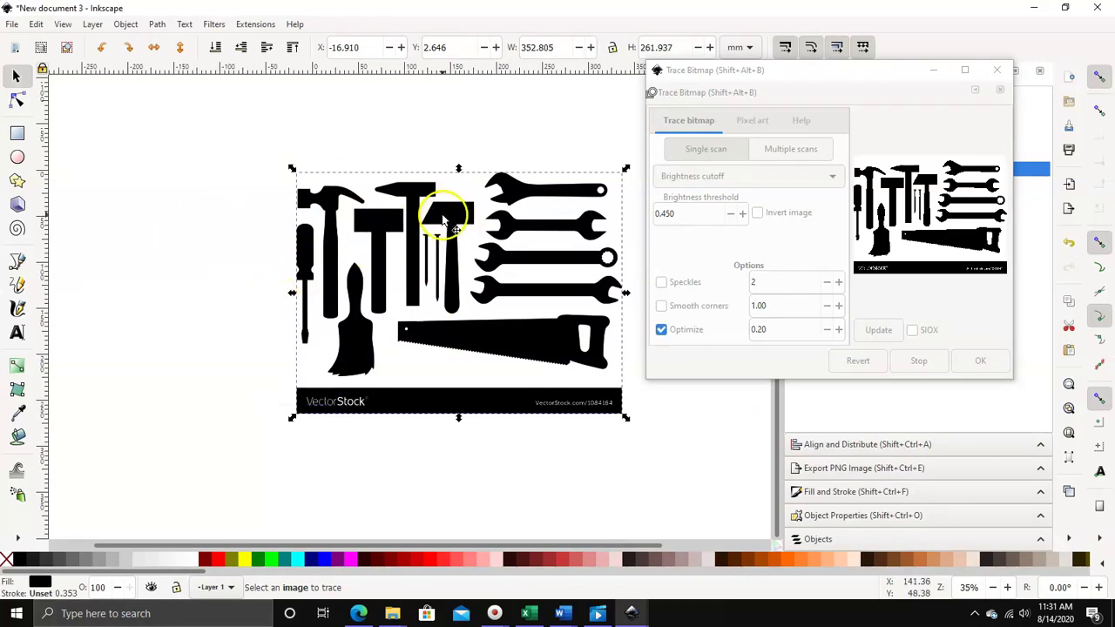
pyautogui.moveTo(444, 223); pyautogui.dragTo(248, 213)
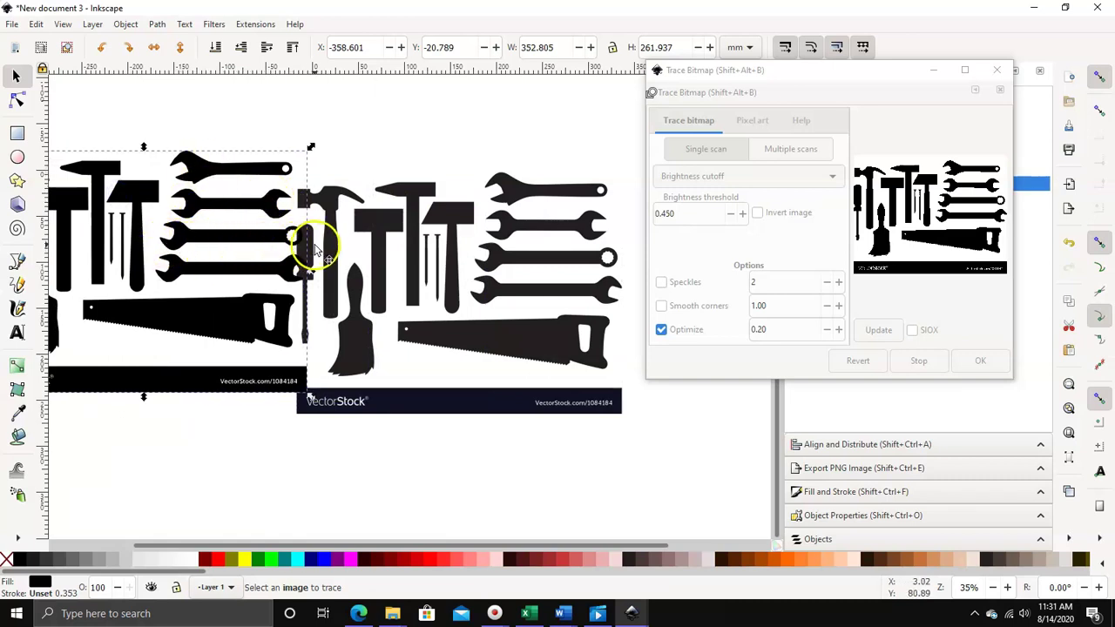
pyautogui.click(554, 193)
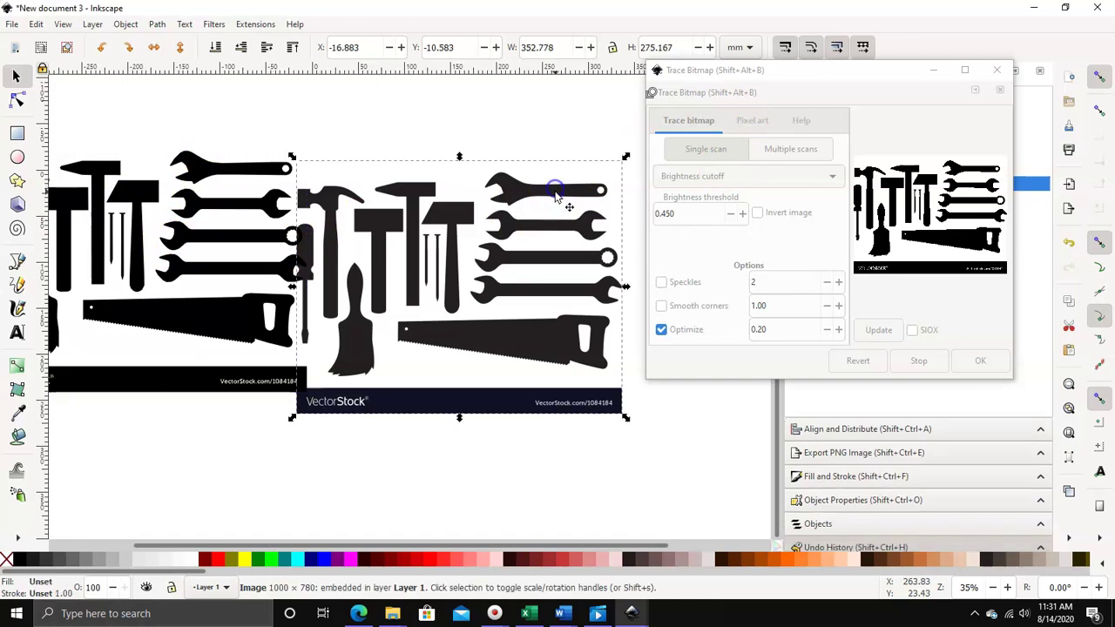
pyautogui.press('Delete')
pyautogui.click(478, 219)
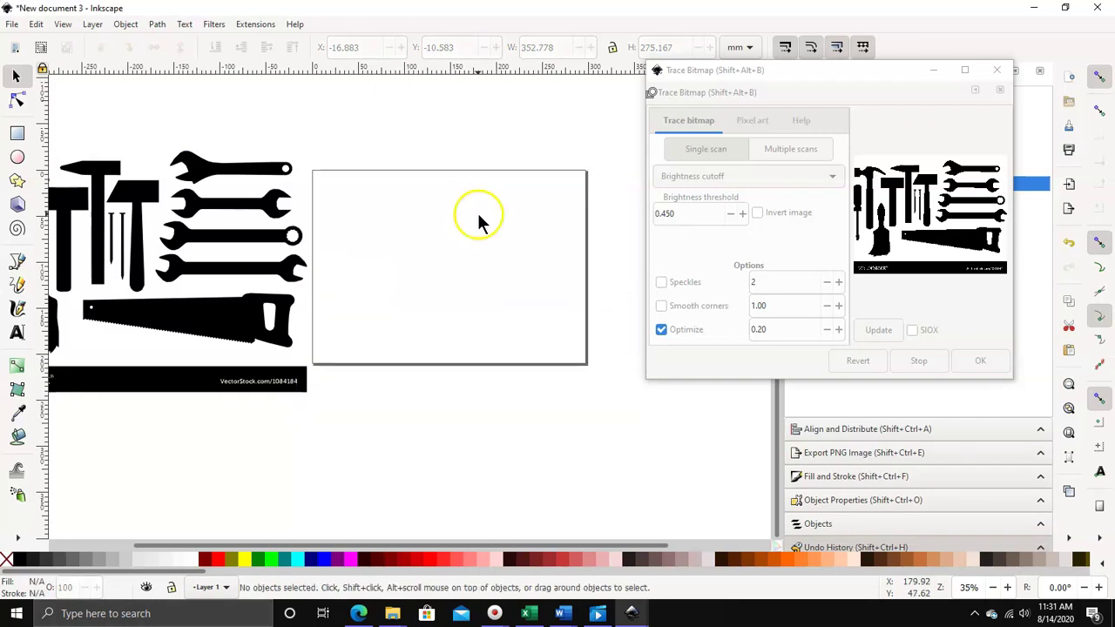
pyautogui.click(870, 172)
pyautogui.click(996, 70)
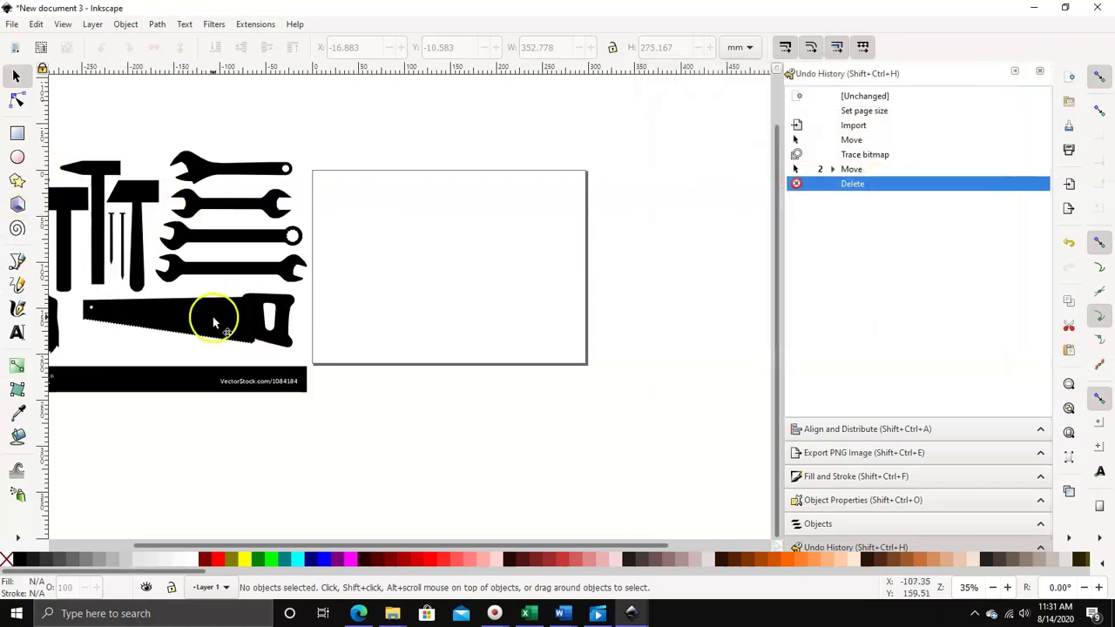
# Step: Move the traced path back over the page to about X -22, Y -25 mm and break it apart into separate paths
pyautogui.moveTo(240, 320)
pyautogui.mouseDown()
pyautogui.moveTo(490, 313)
pyautogui.moveTo(523, 326)
pyautogui.mouseUp()
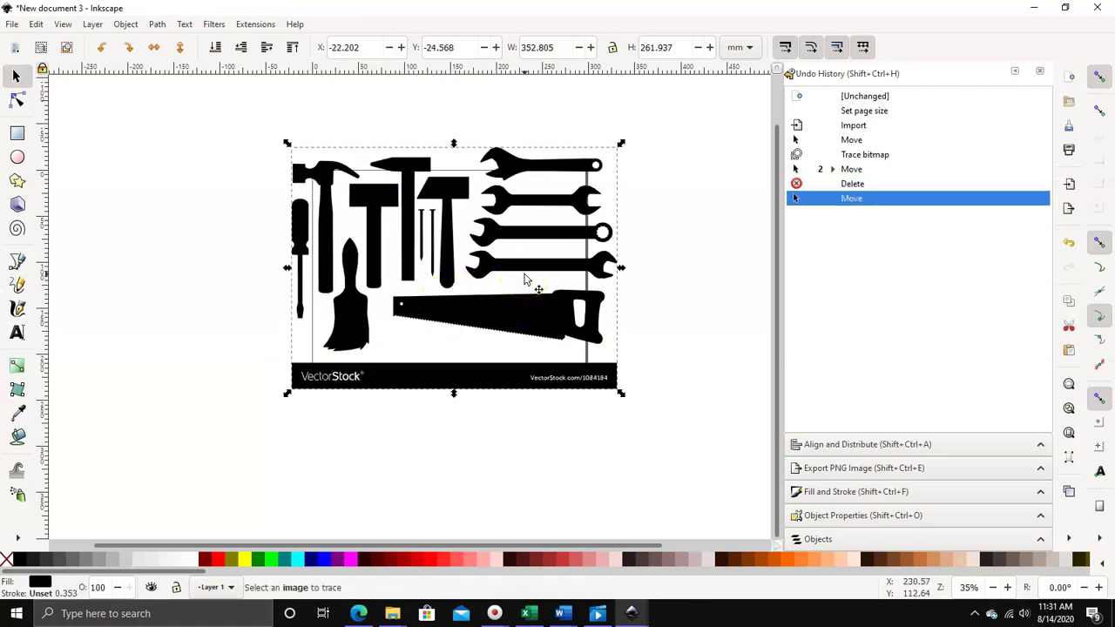
pyautogui.press('+')
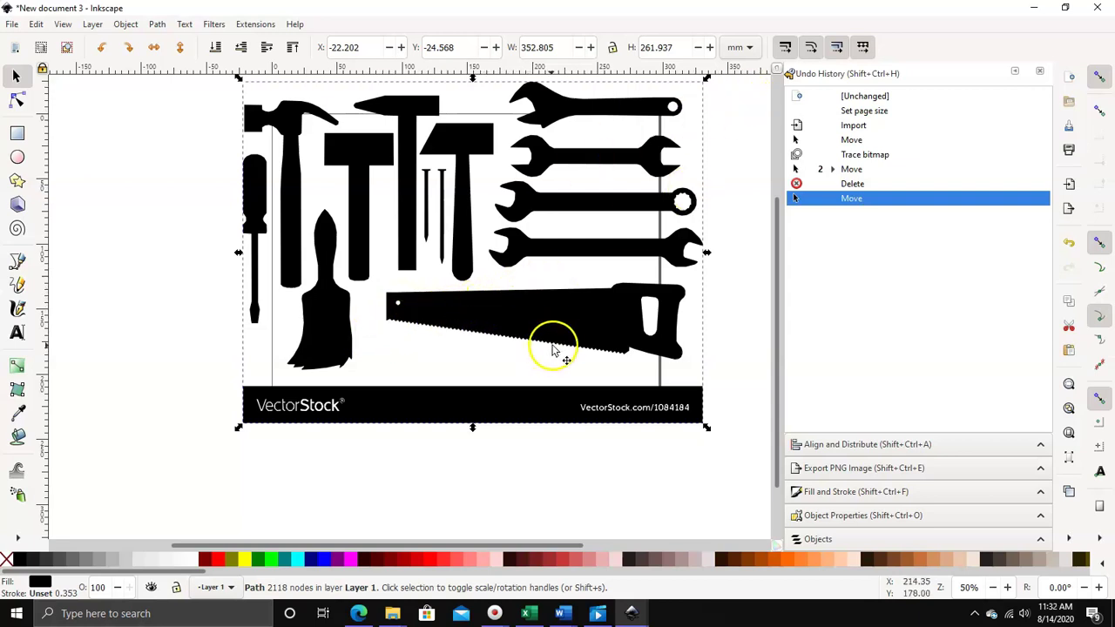
pyautogui.scroll(2, 548, 346)
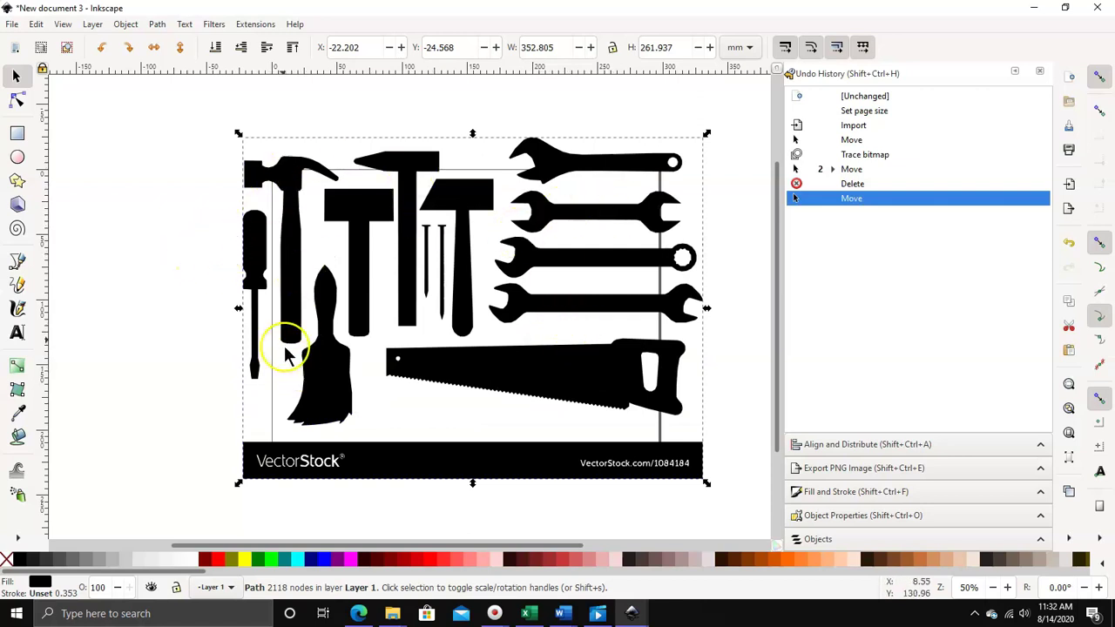
pyautogui.click(156, 27)
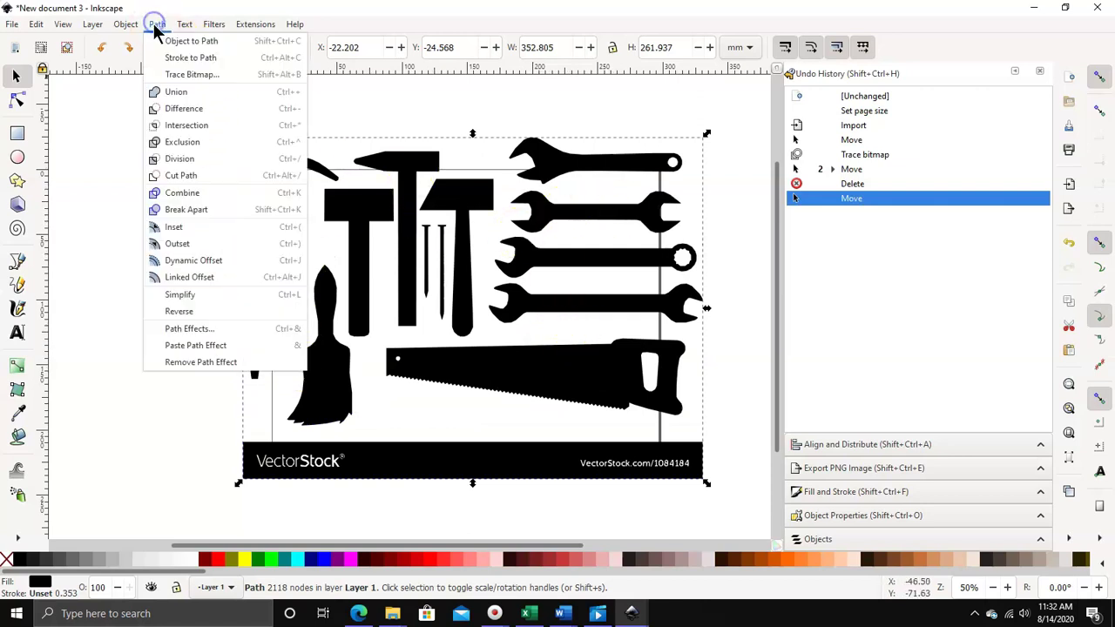
pyautogui.click(178, 211)
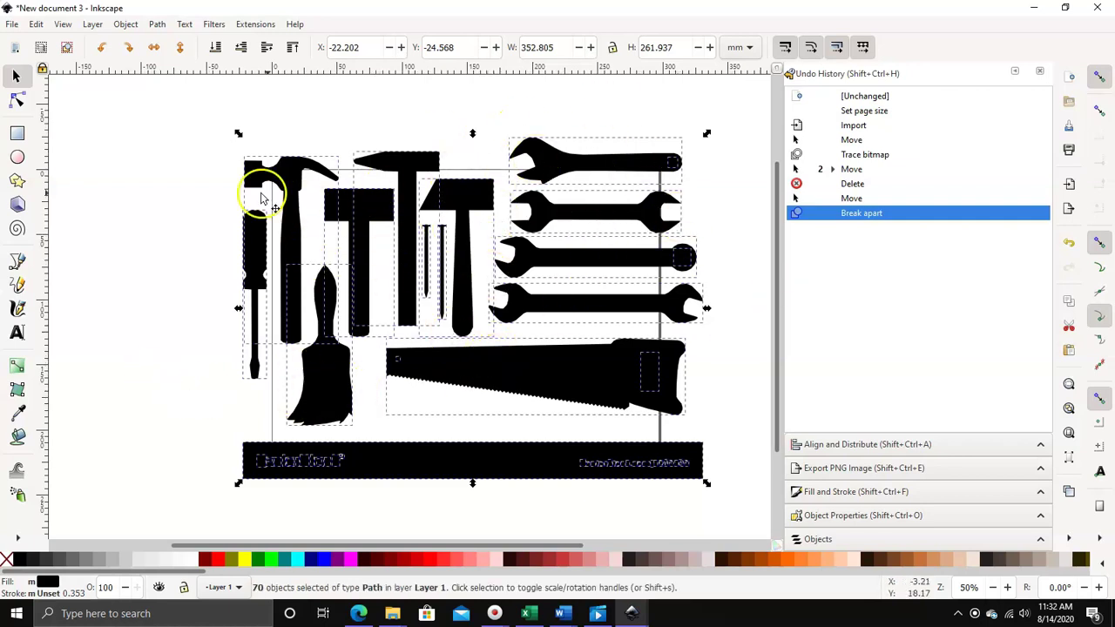
pyautogui.click(80, 251)
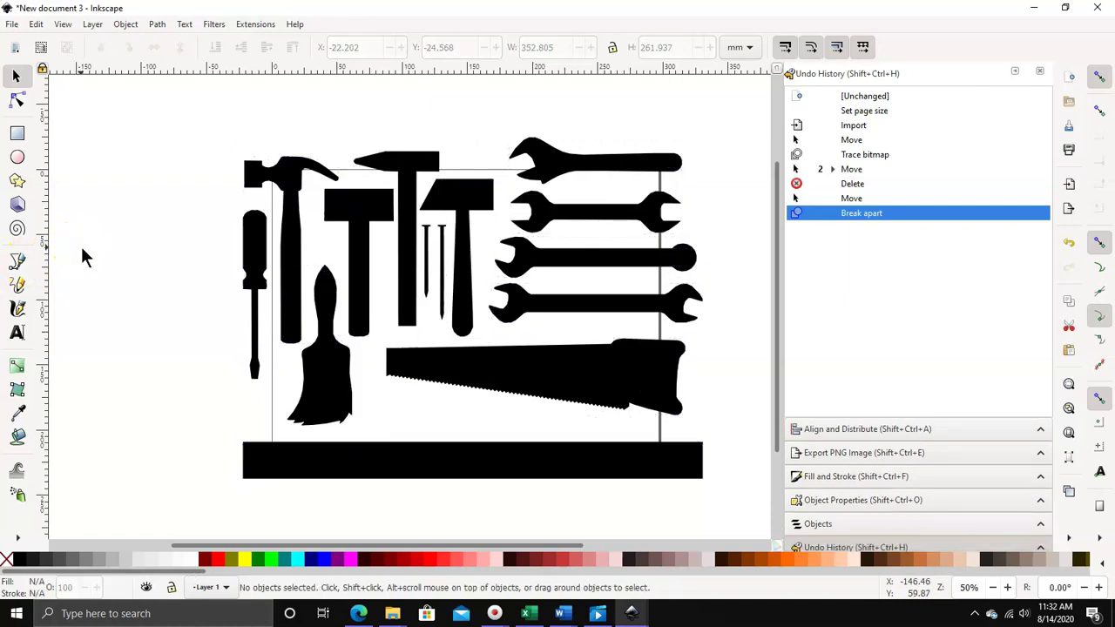
# Step: Move the screwdriver, claw hammer and paintbrush silhouettes to the empty canvas beyond the page's upper-left corner
pyautogui.click(250, 250)
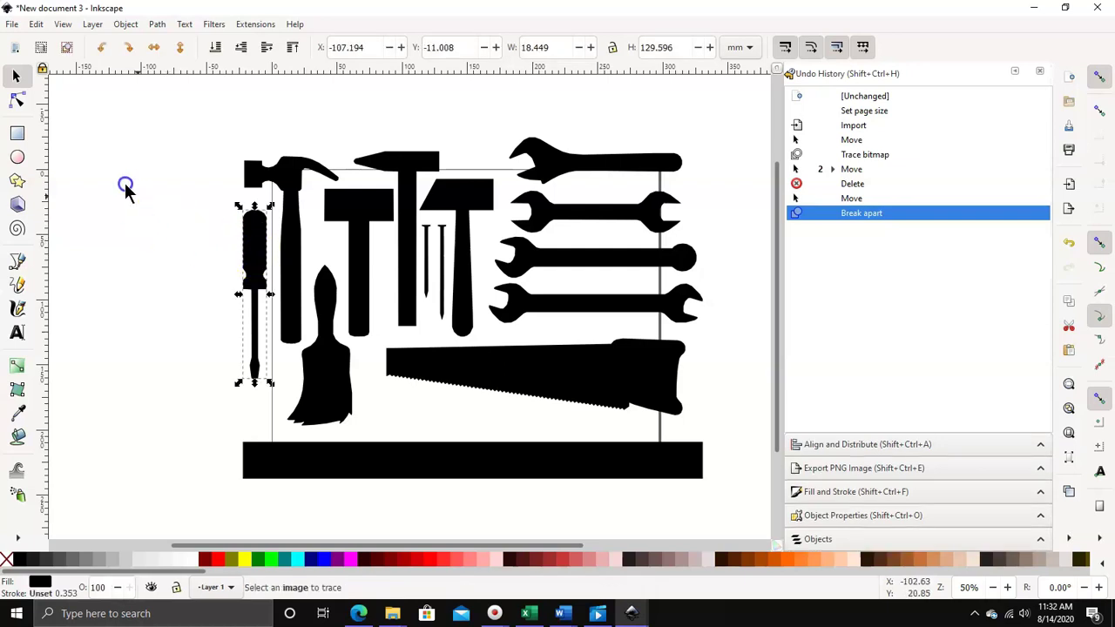
pyautogui.moveTo(83, 137); pyautogui.dragTo(72, 135)
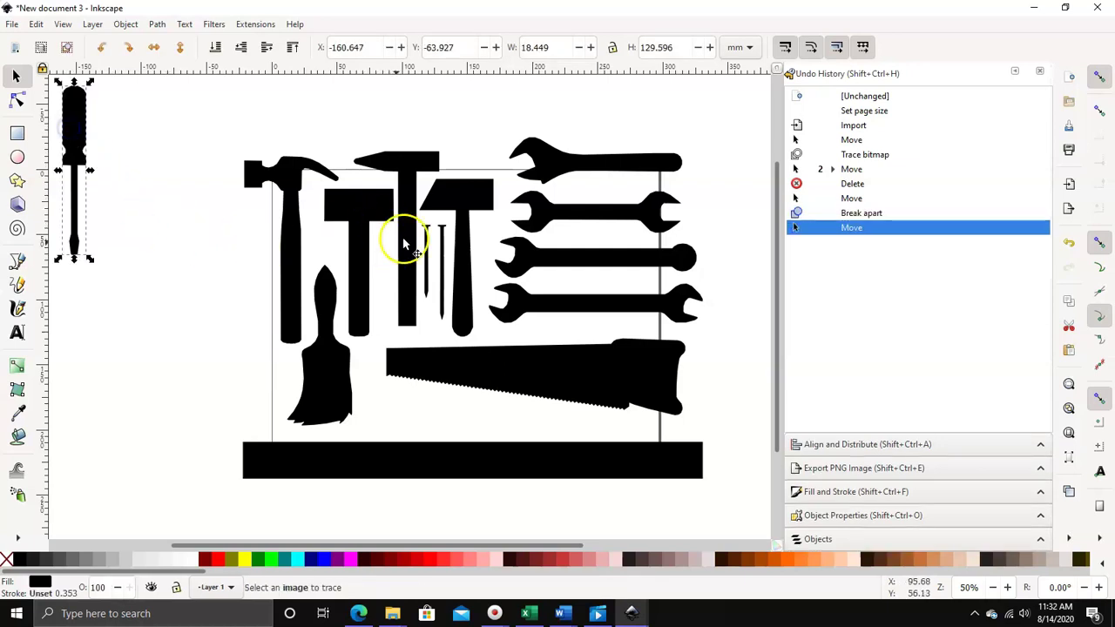
pyautogui.click(279, 174)
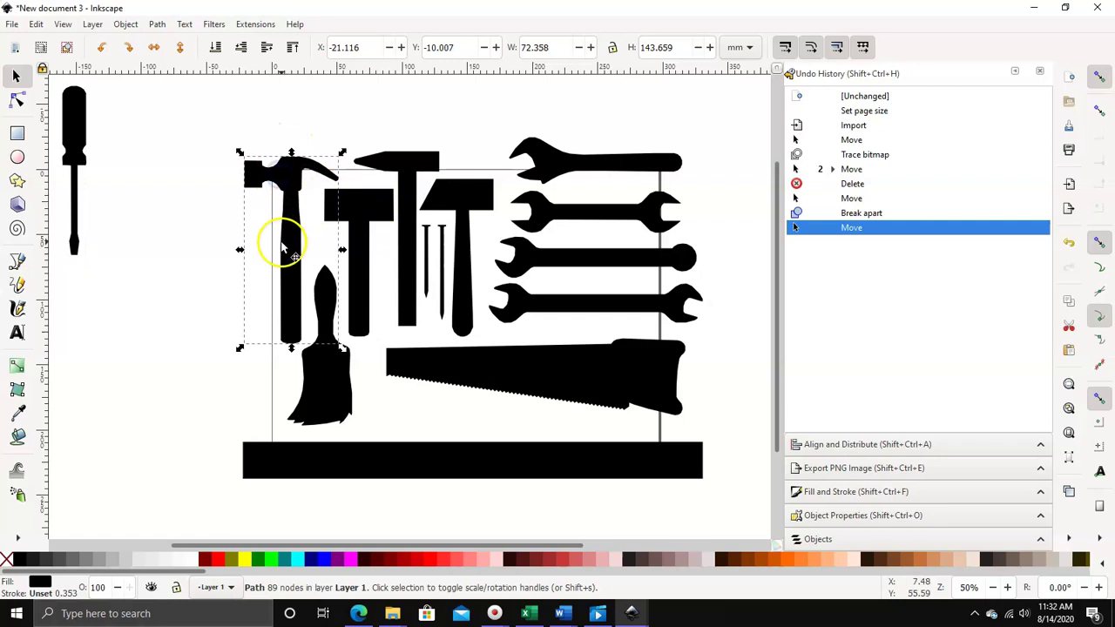
pyautogui.moveTo(295, 244); pyautogui.dragTo(187, 151)
pyautogui.moveTo(131, 122)
pyautogui.mouseDown()
pyautogui.moveTo(105, 114)
pyautogui.moveTo(119, 142)
pyautogui.mouseUp()
pyautogui.moveTo(331, 380)
pyautogui.mouseDown()
pyautogui.moveTo(149, 155)
pyautogui.moveTo(131, 154)
pyautogui.mouseUp()
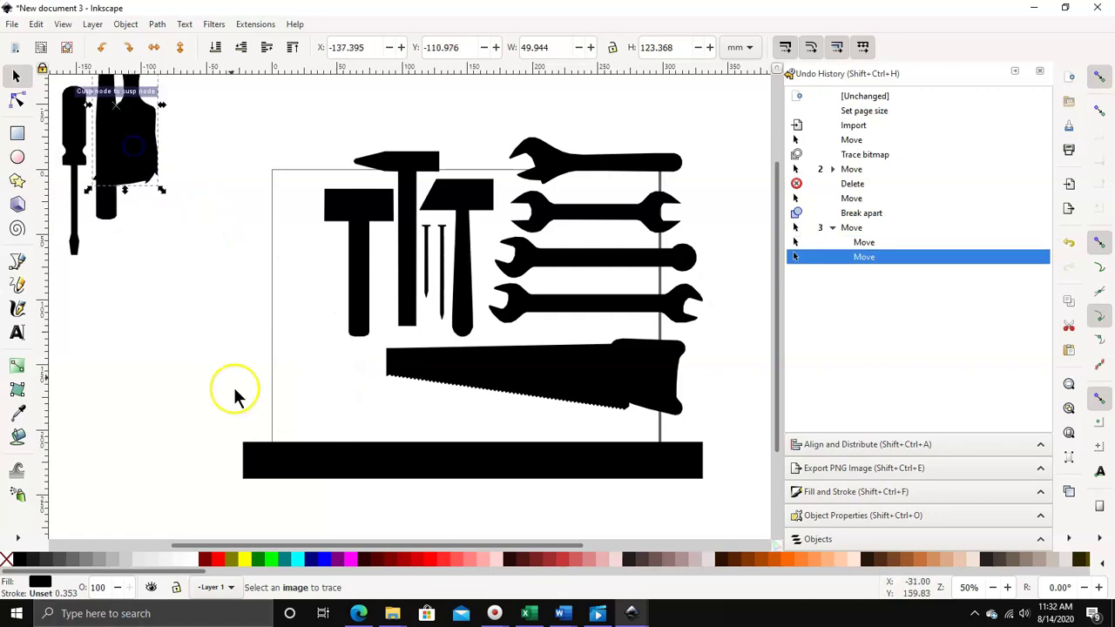
# Step: Lower the adjustable wrench's outer silhouette to the bottom of the stacking order, then deselect it
pyautogui.click(622, 166)
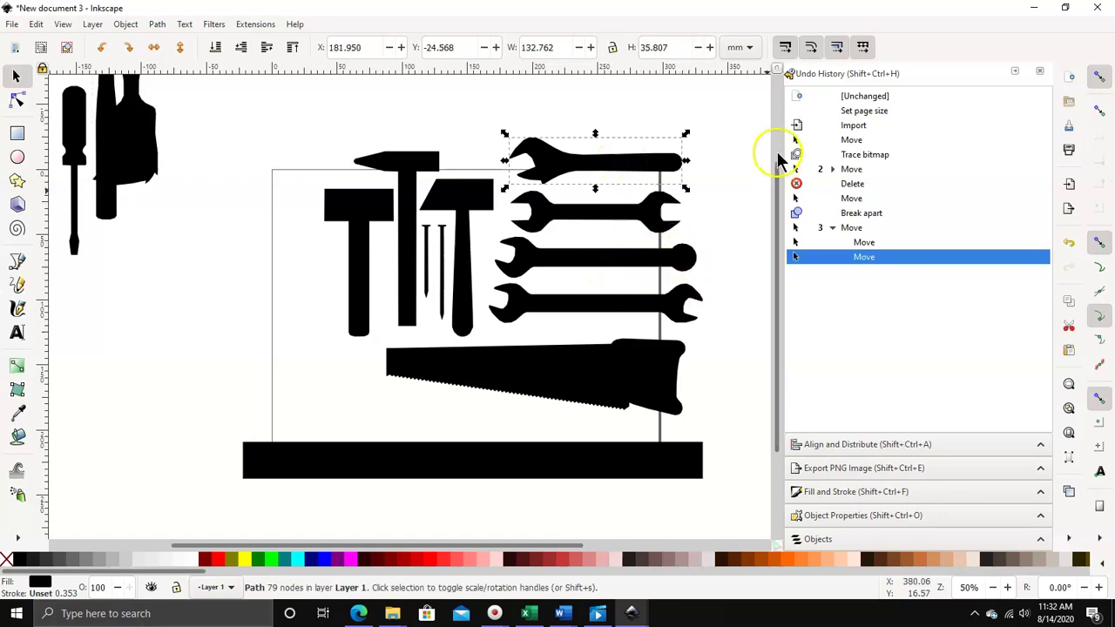
pyautogui.scroll(2, 526, 315)
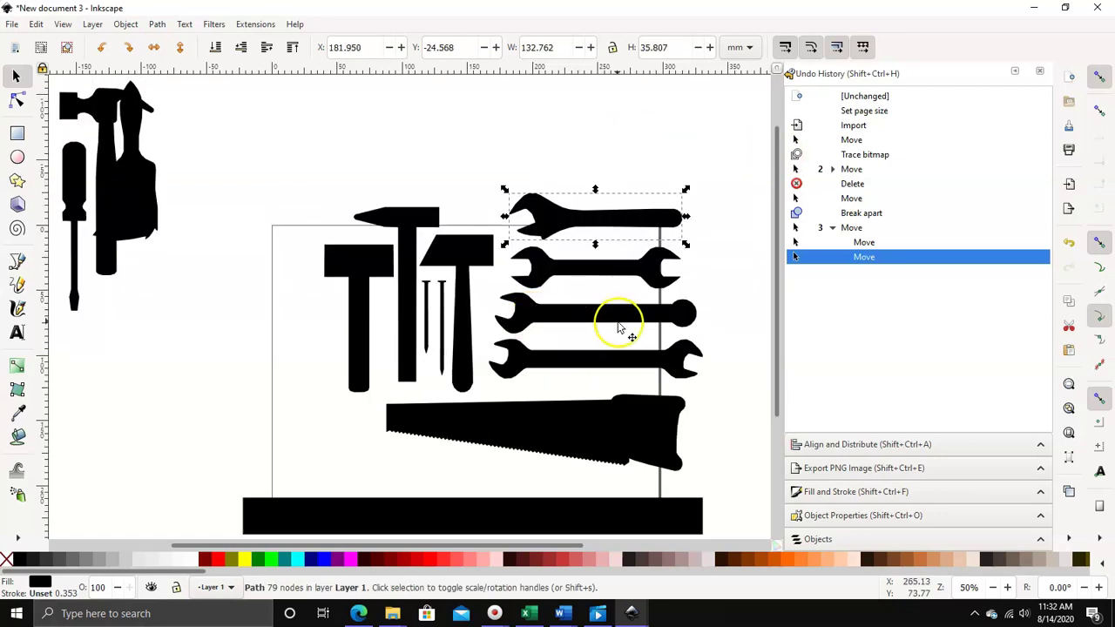
pyautogui.press('+')
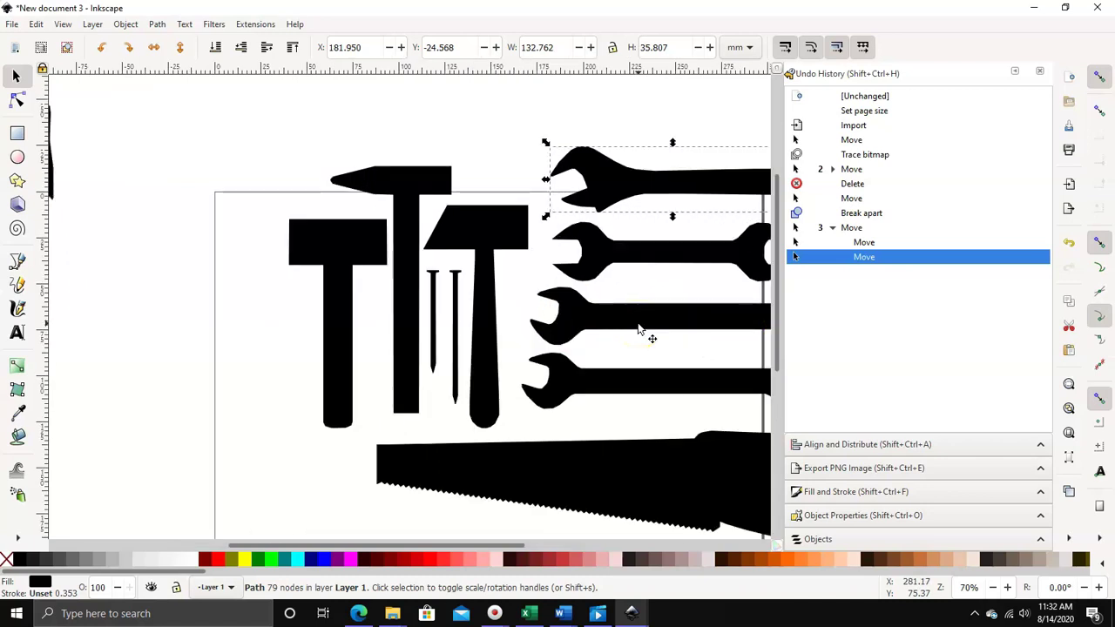
pyautogui.moveTo(464, 549); pyautogui.dragTo(543, 545)
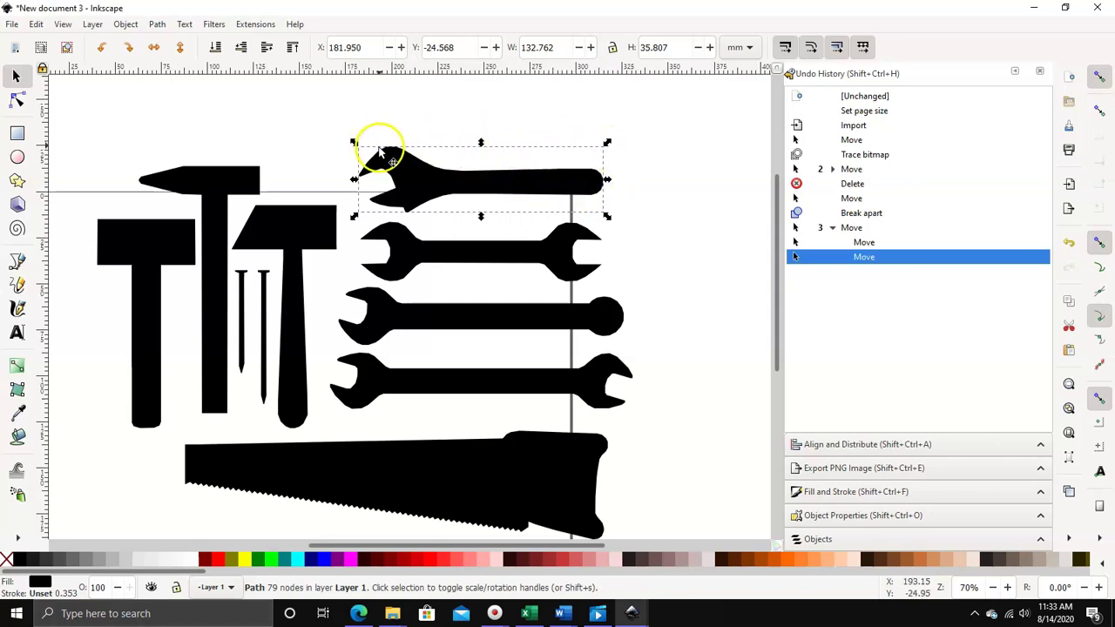
pyautogui.click(124, 24)
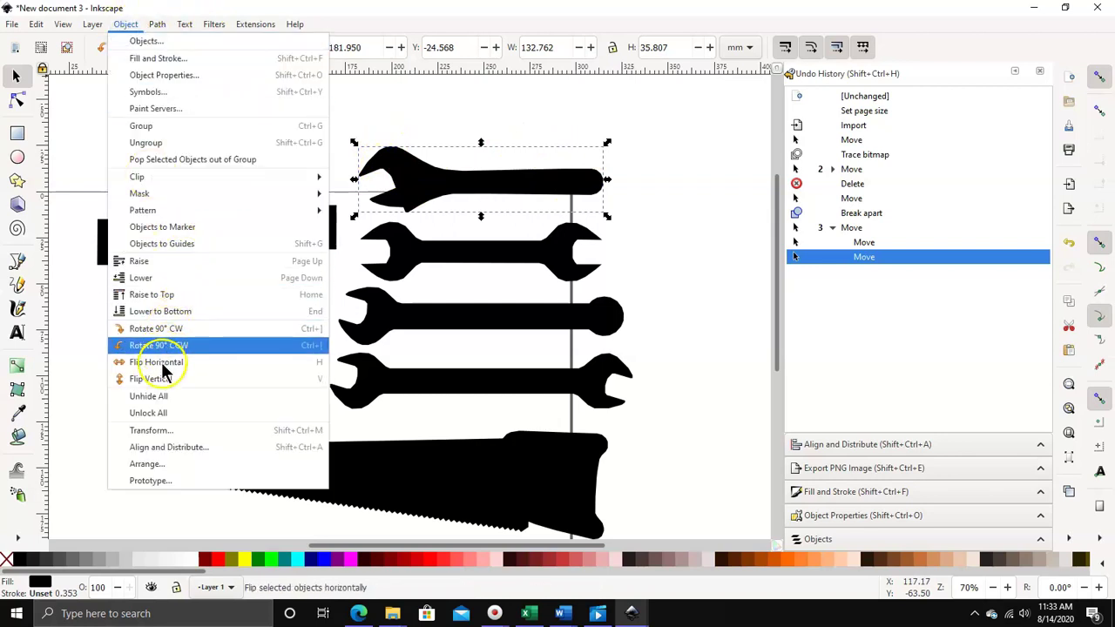
pyautogui.click(181, 321)
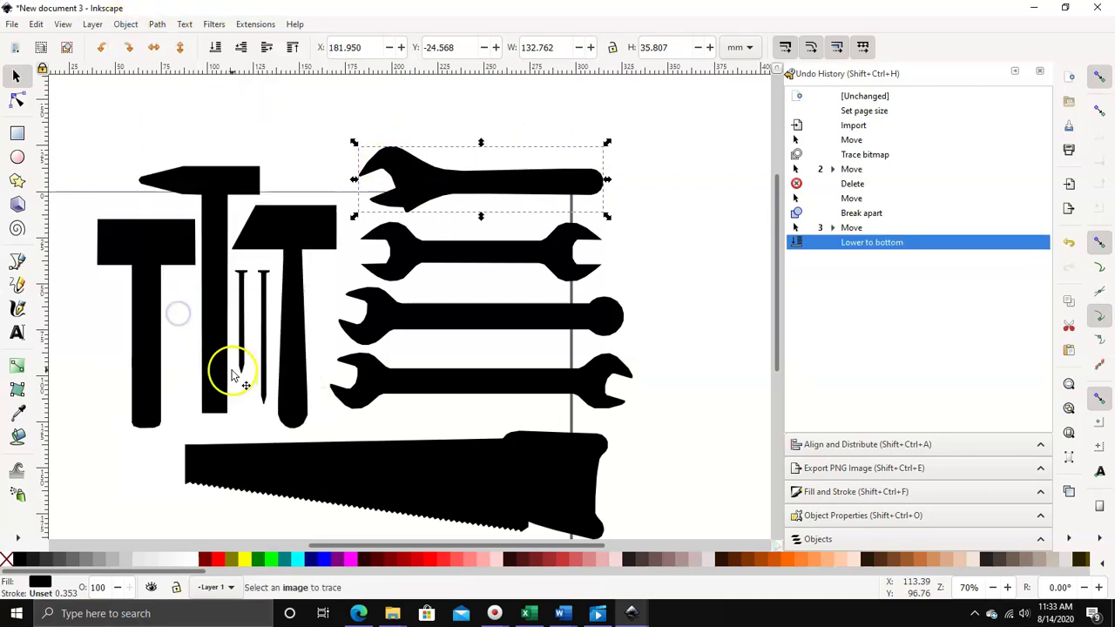
pyautogui.click(668, 173)
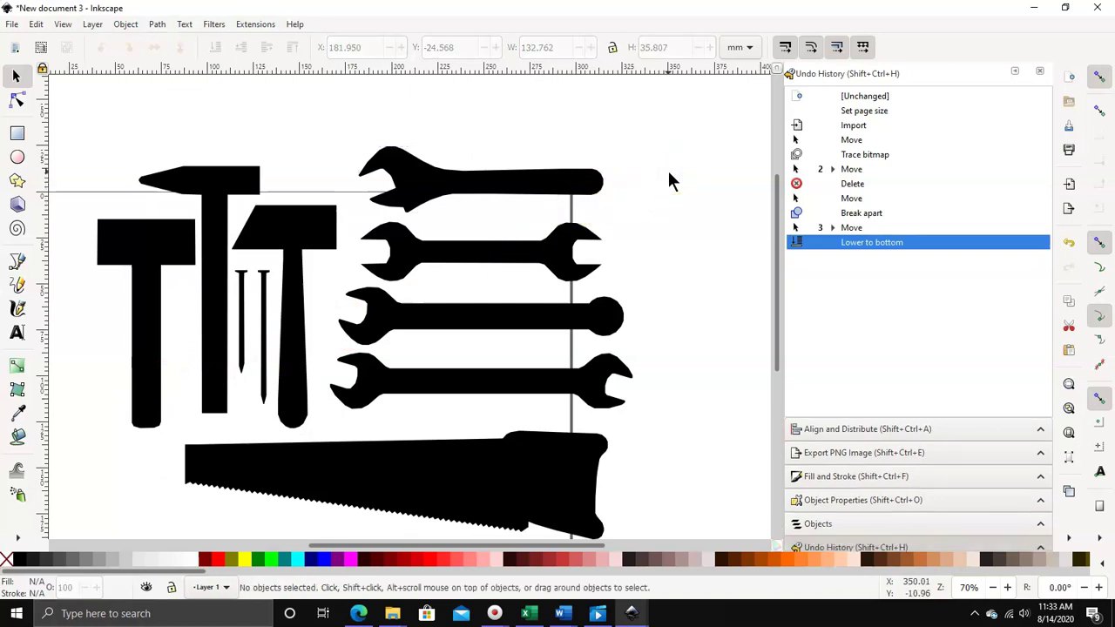
# Step: Cut the hanging hole out of the adjustable wrench's handle by subtracting the small circle with Difference
pyautogui.click(590, 181)
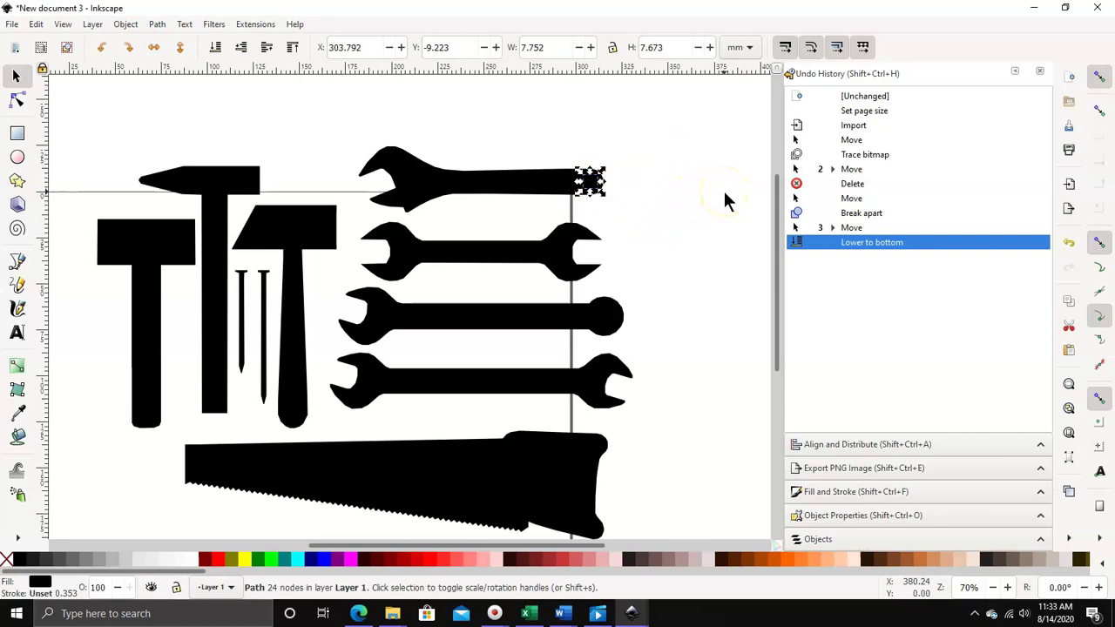
pyautogui.keyDown('shift'); pyautogui.click(443, 185); pyautogui.keyUp('shift')
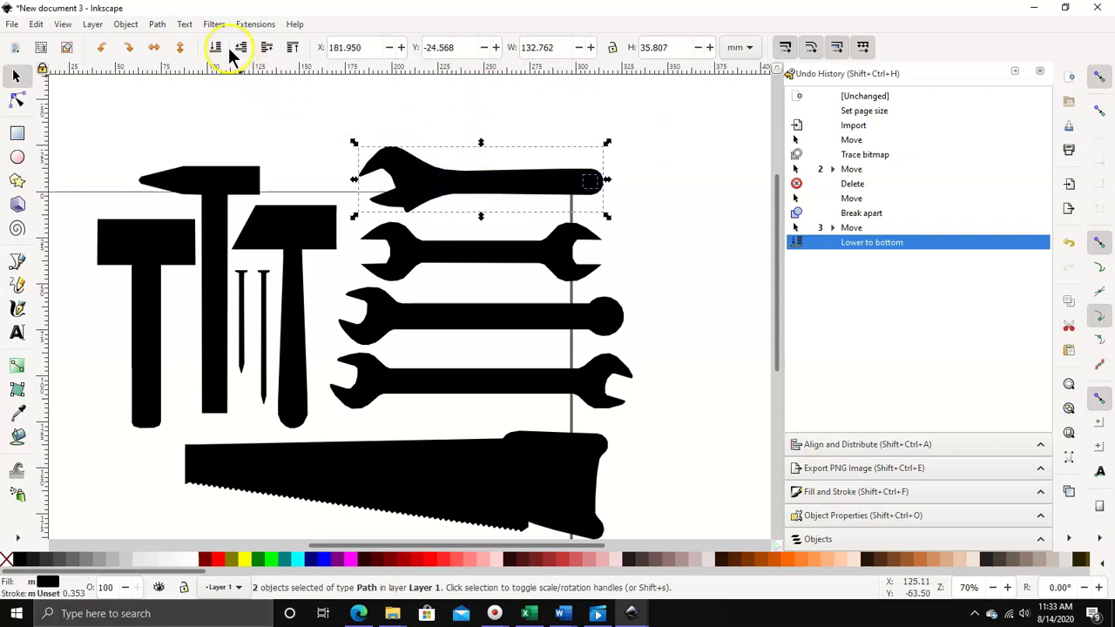
pyautogui.click(153, 25)
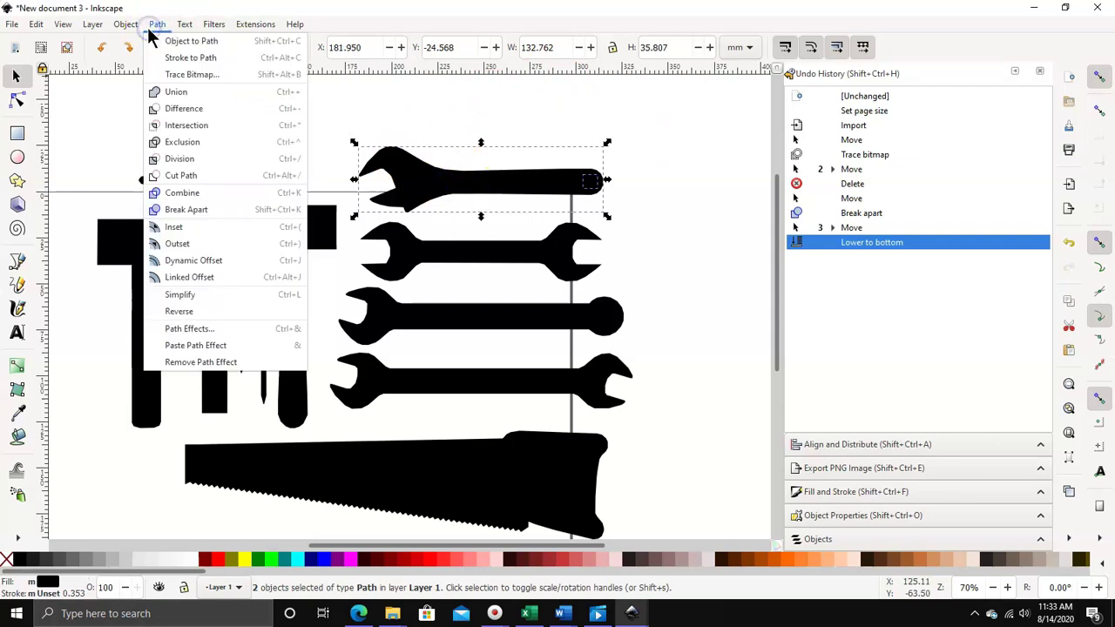
pyautogui.click(180, 116)
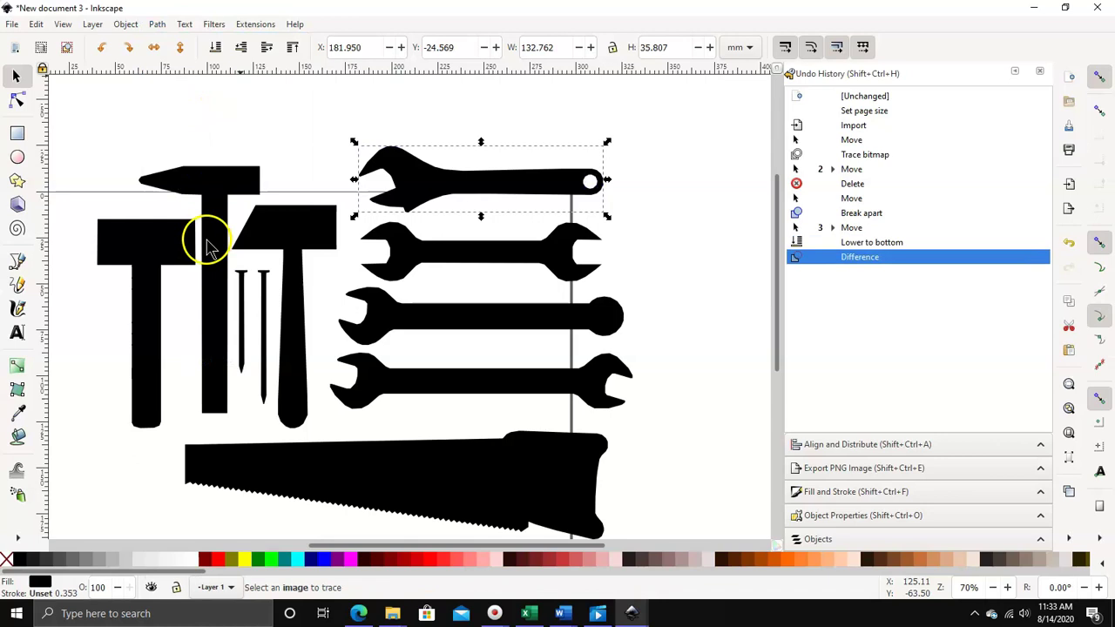
# Step: Move the adjustable wrench and the lowest double open-ended wrench above the page, to about Y -125 mm and Y -100 mm
pyautogui.scroll(3, 557, 305)
pyautogui.moveTo(540, 294); pyautogui.dragTo(209, 118)
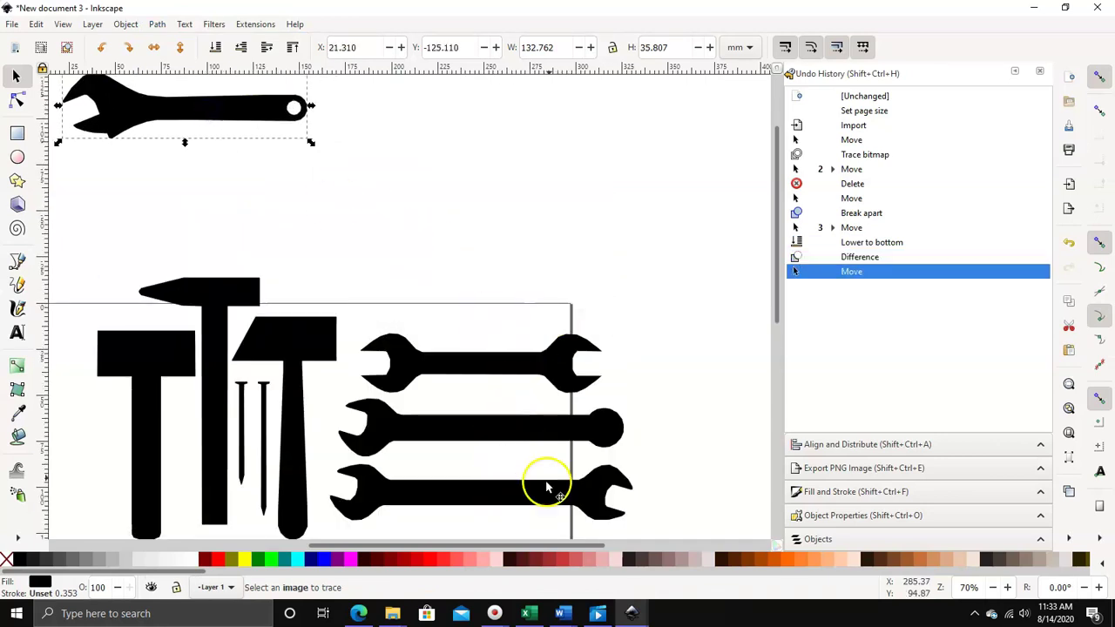
pyautogui.click(494, 487)
pyautogui.moveTo(494, 487); pyautogui.dragTo(267, 139)
# Step: Lower the handsaw's outer silhouette to the bottom of the stacking order, then deselect it
pyautogui.scroll(-5, 440, 202)
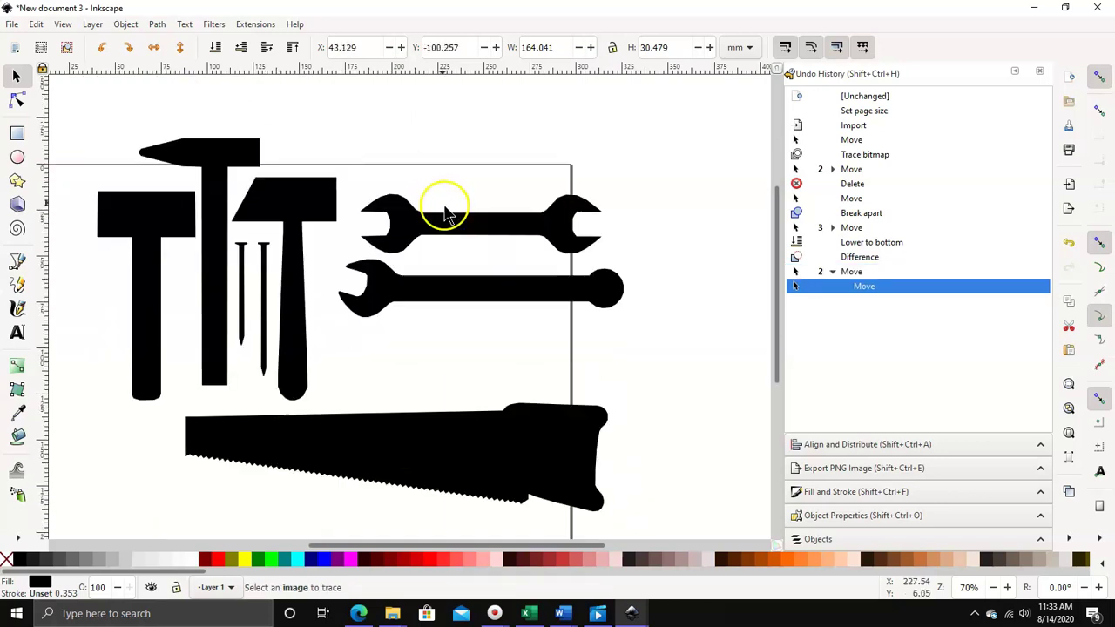
pyautogui.click(435, 365)
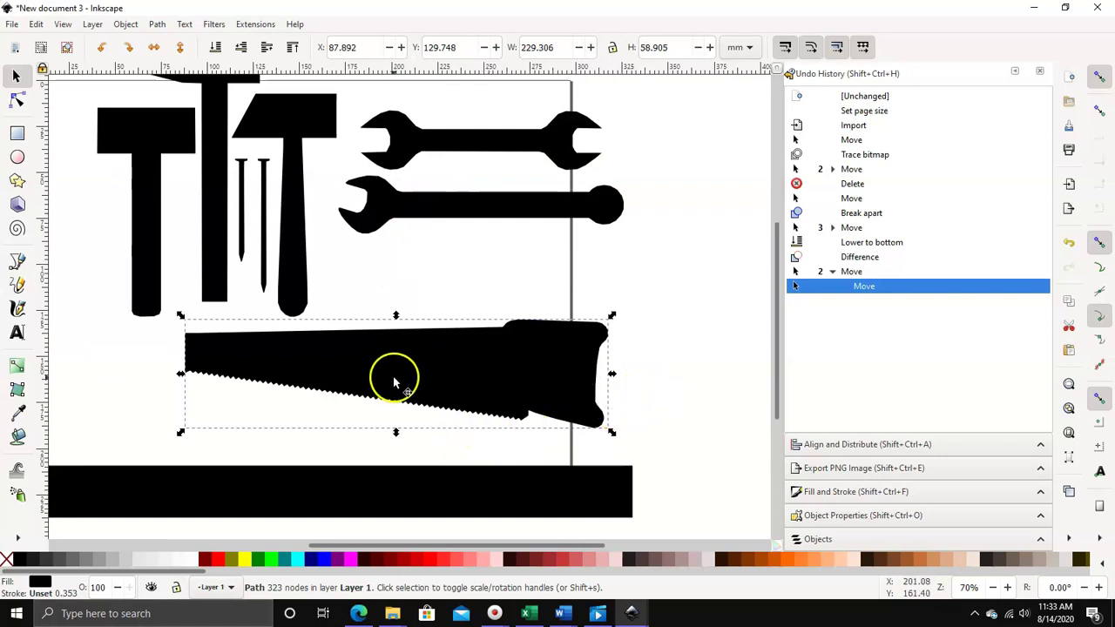
pyautogui.click(126, 25)
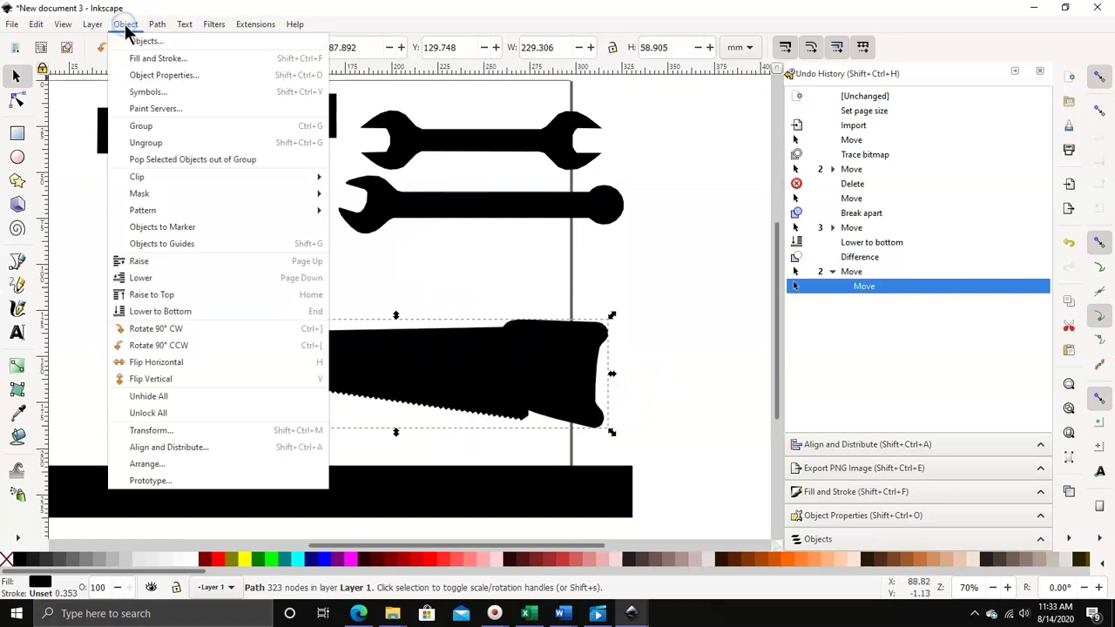
pyautogui.click(153, 314)
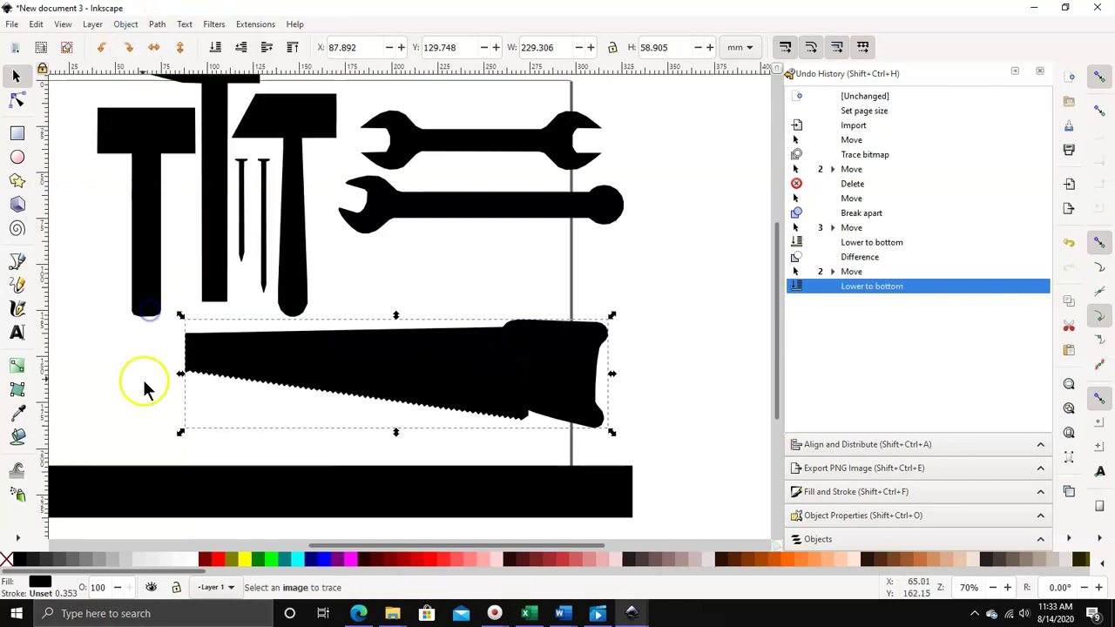
pyautogui.click(677, 246)
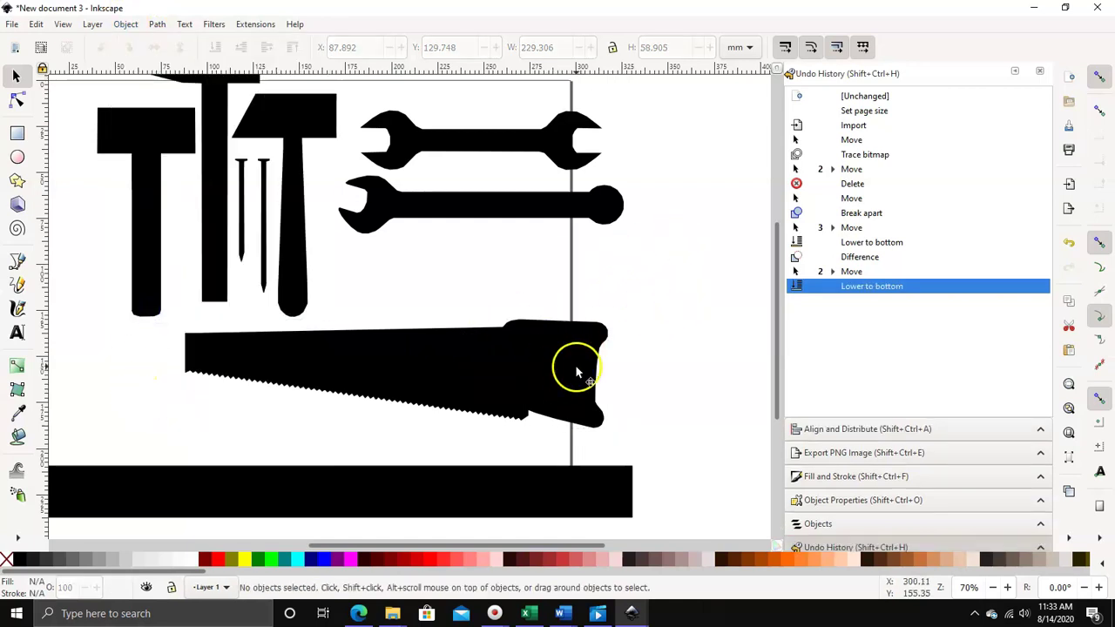
# Step: Cut the grip opening out of the handsaw's handle by subtracting the inner shape with Difference
pyautogui.click(551, 381)
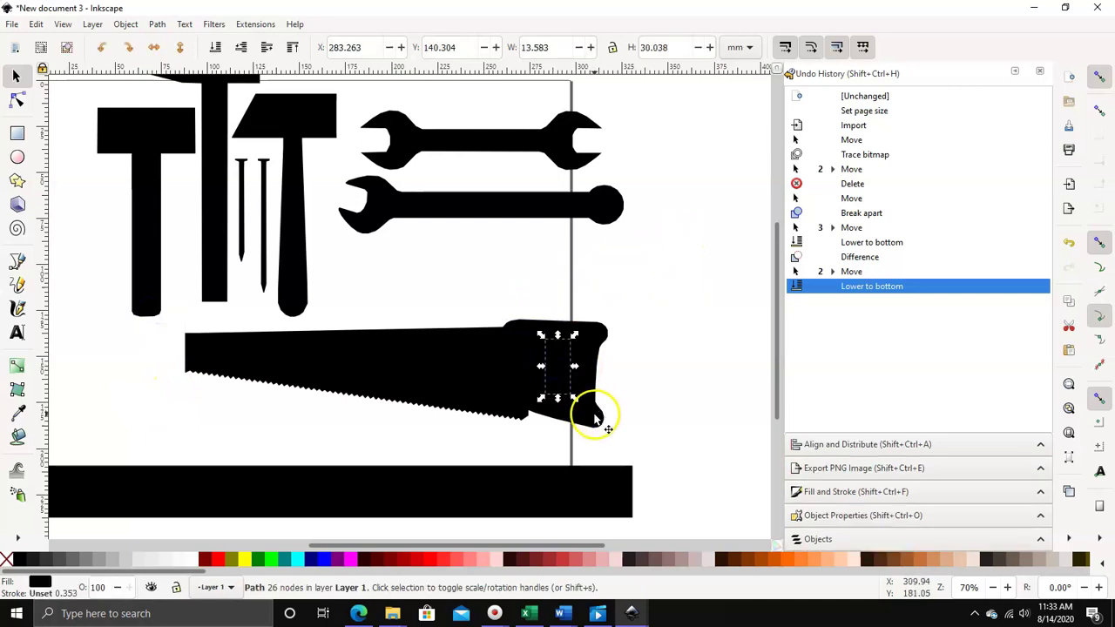
pyautogui.keyDown('shift'); pyautogui.click(419, 360); pyautogui.keyUp('shift')
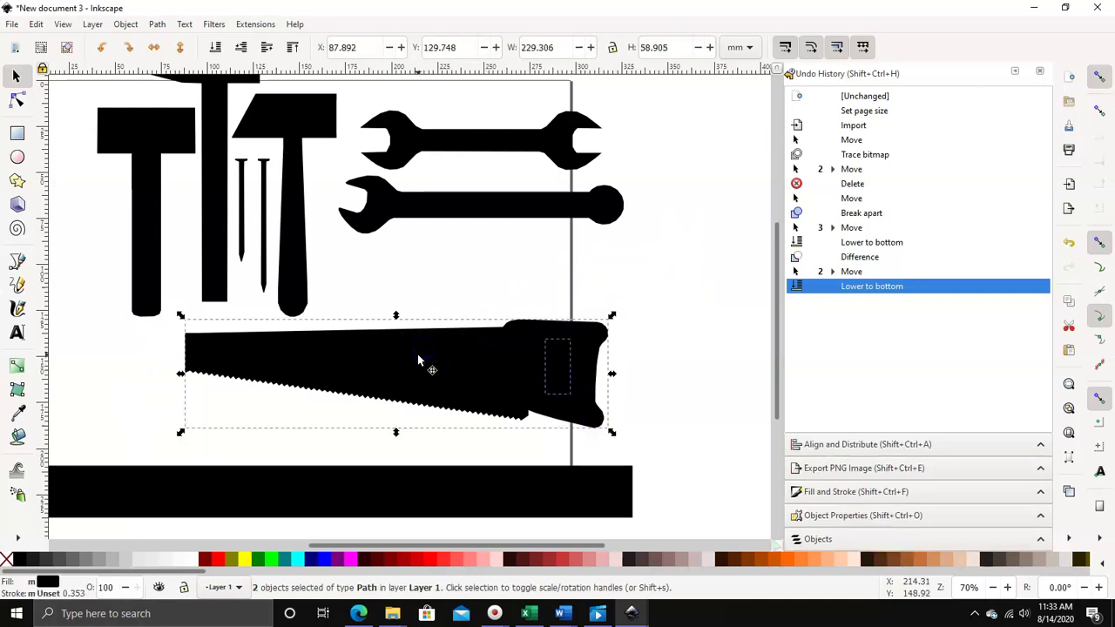
pyautogui.click(158, 26)
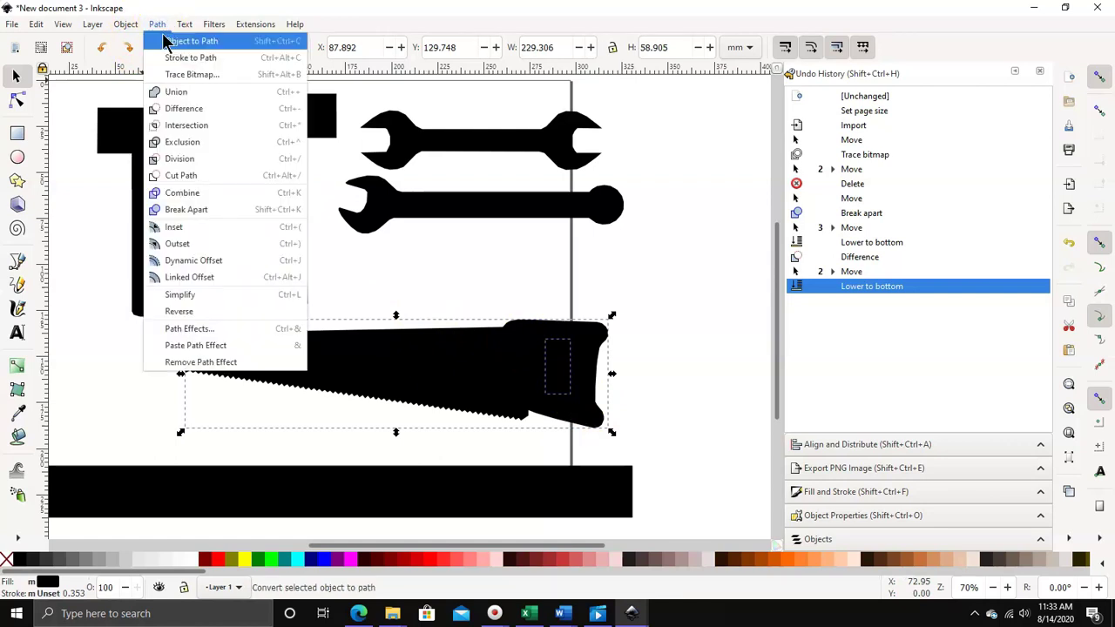
pyautogui.click(175, 108)
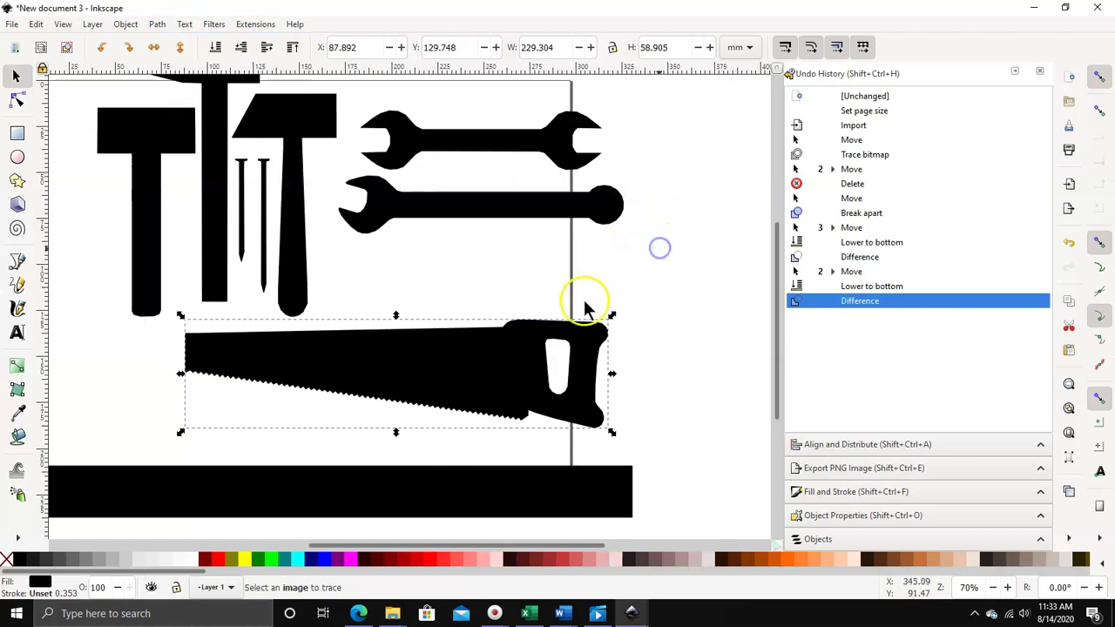
pyautogui.click(585, 303)
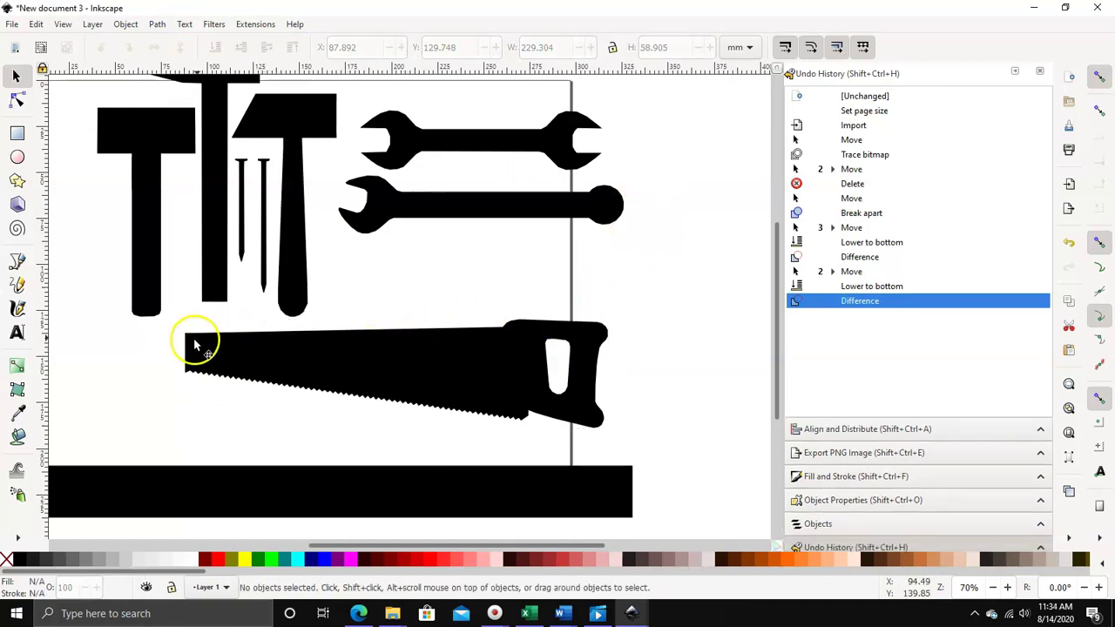
# Step: Cut the small hole out of the handsaw blade's narrow end by subtracting its shape with Difference
pyautogui.click(227, 370)
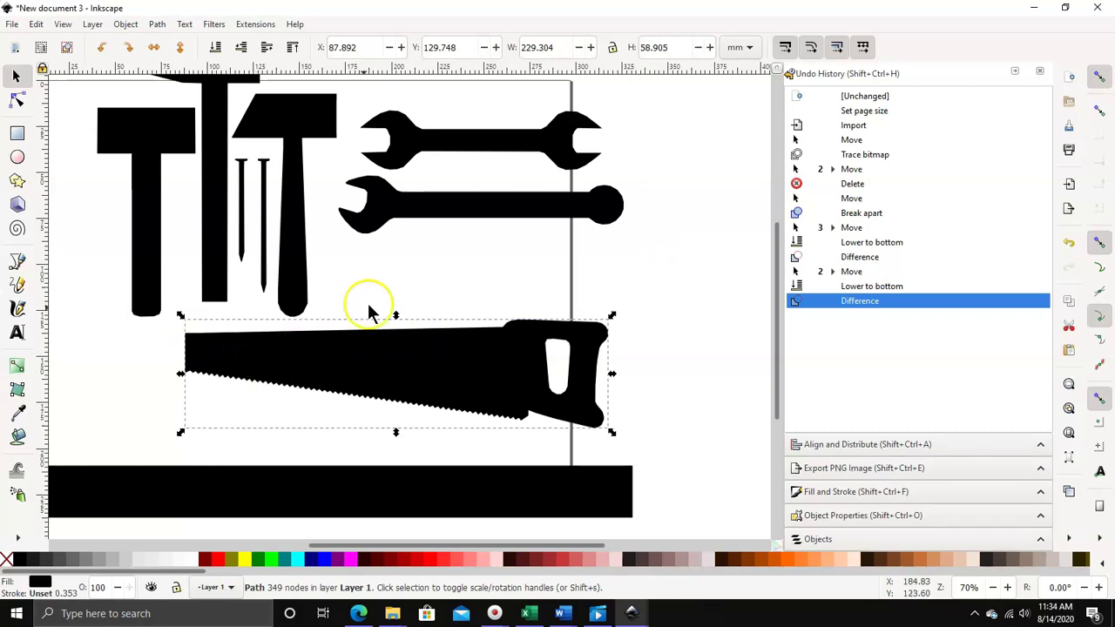
pyautogui.press('Escape')
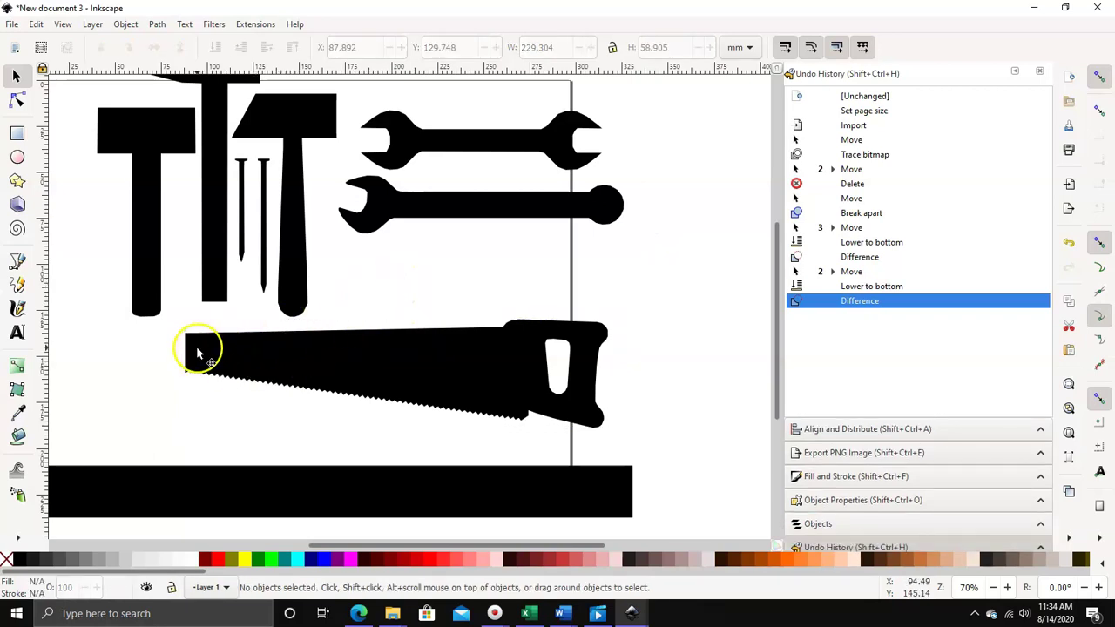
pyautogui.press('Tab')
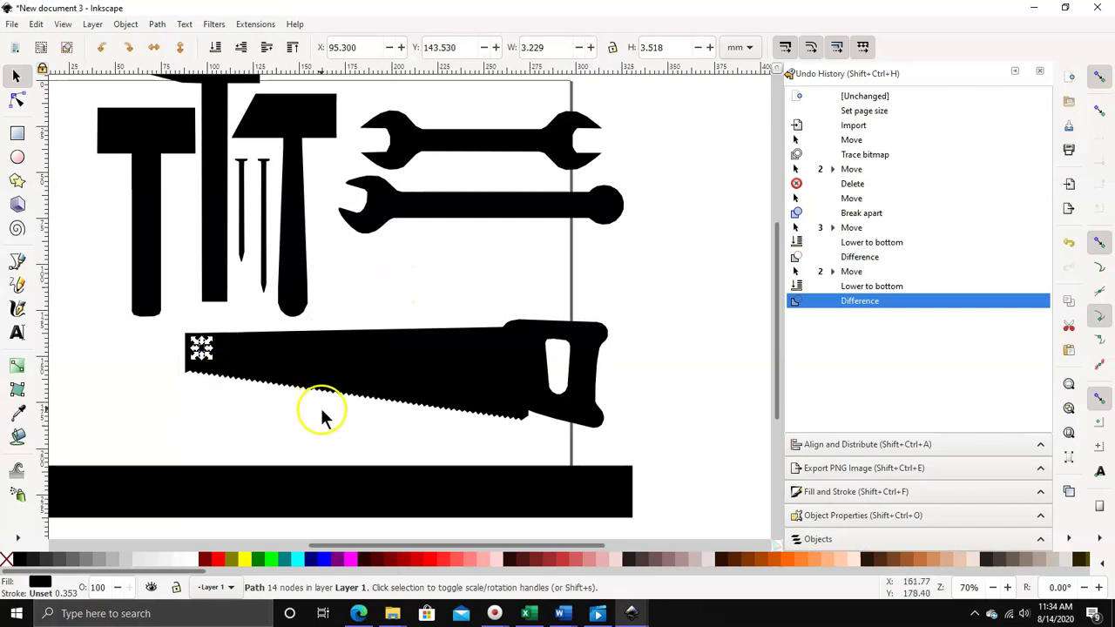
pyautogui.keyDown('shift'); pyautogui.click(412, 381); pyautogui.keyUp('shift')
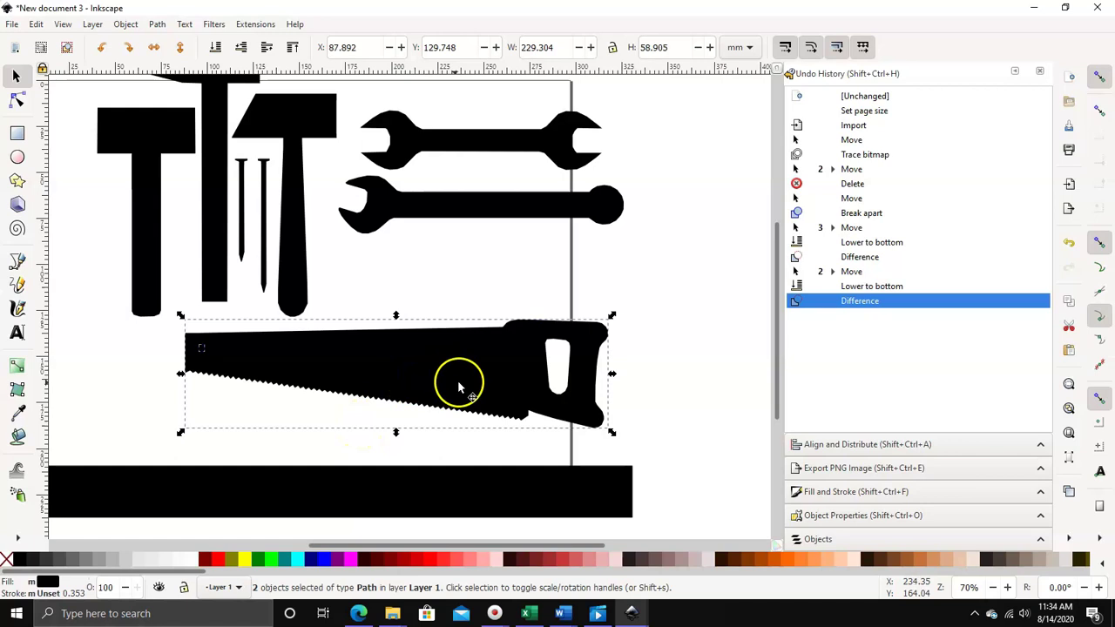
pyautogui.click(155, 26)
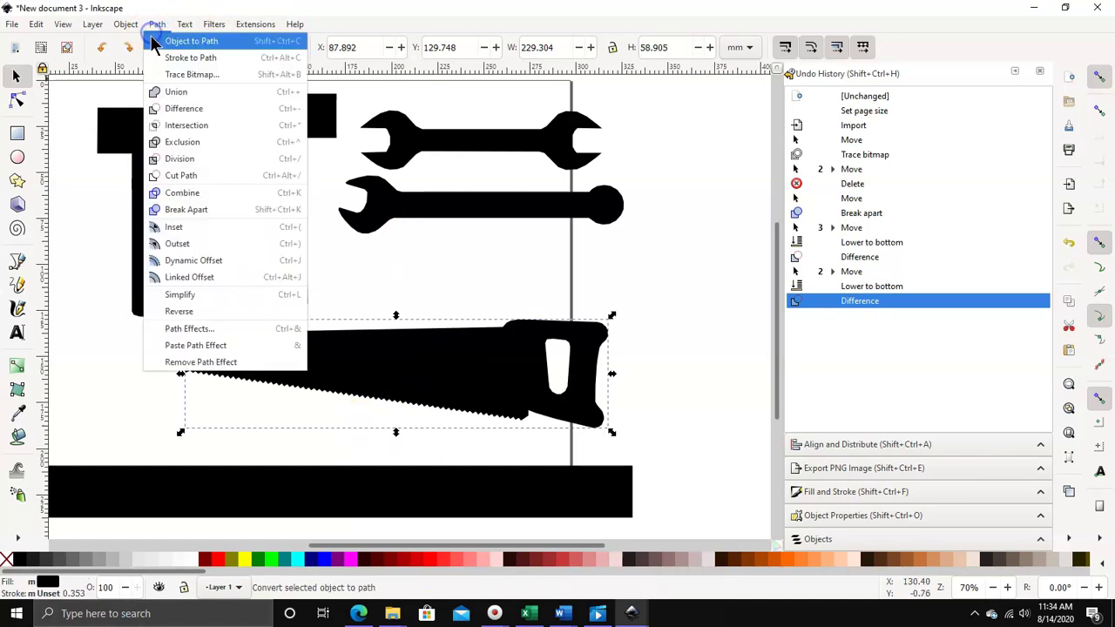
pyautogui.click(189, 111)
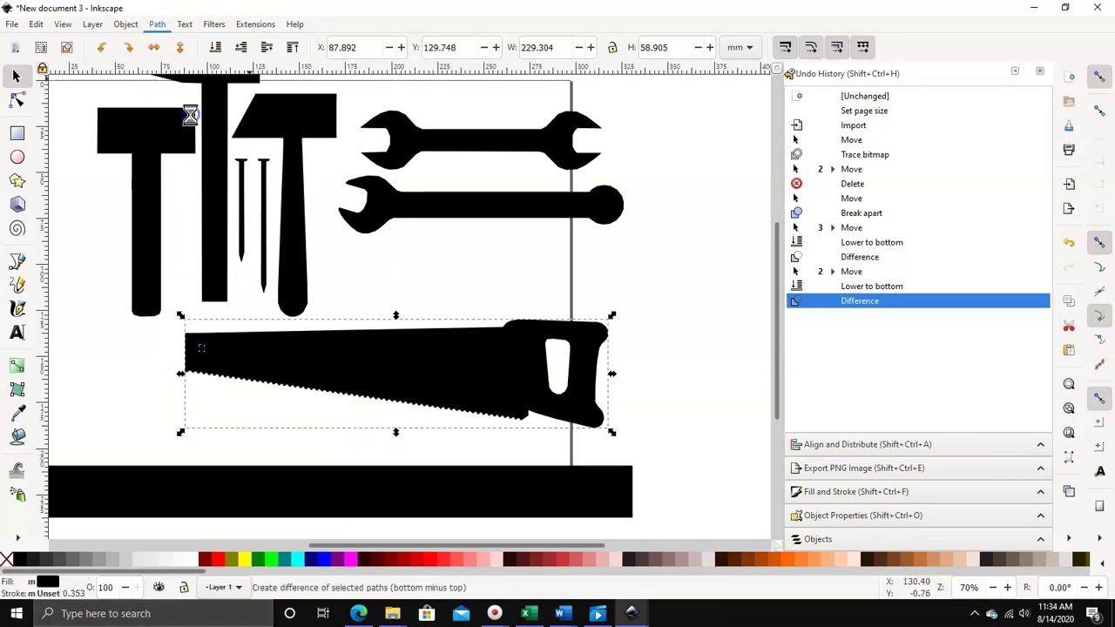
# Step: Move the handsaw above the page beside the wrenches, to about X 133 mm, Y -106 mm
pyautogui.moveTo(418, 391); pyautogui.dragTo(472, 149)
pyautogui.scroll(5, 549, 192)
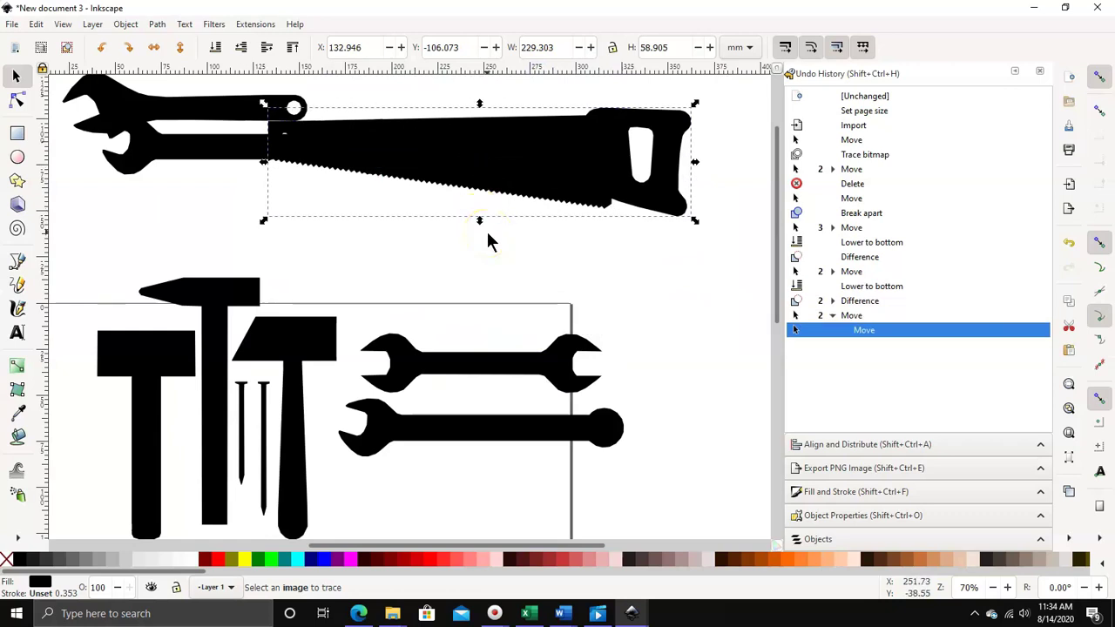
pyautogui.scroll(-2, 487, 234)
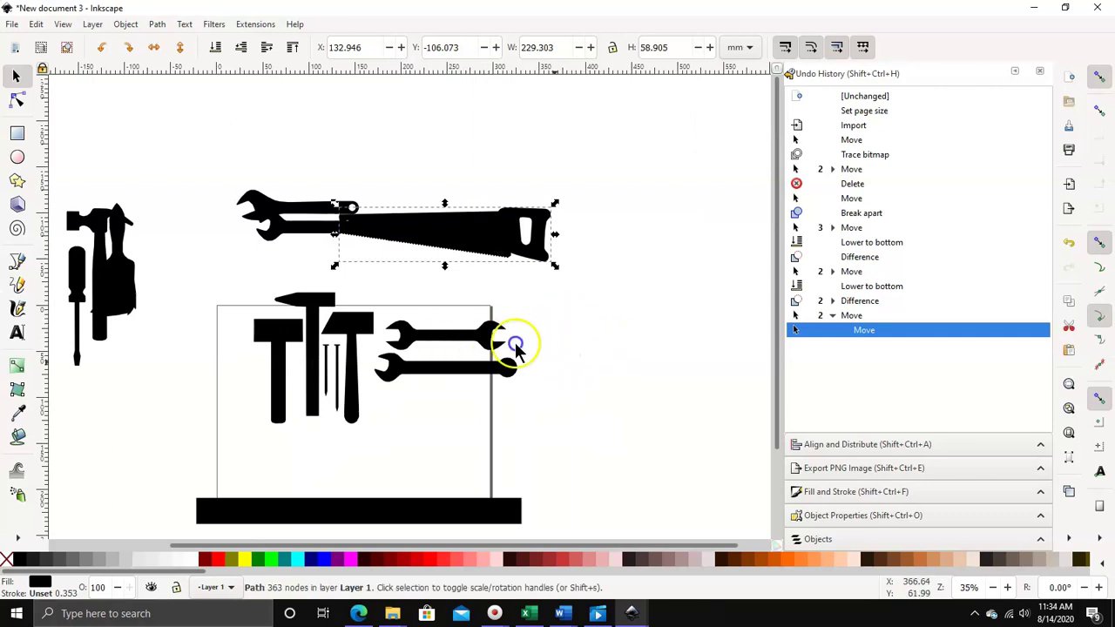
# Step: Delete the unneeded hammers, nails and wrenches on the page, along with the black banner and its lettering at the page's lower edge
pyautogui.click(206, 287)
pyautogui.moveTo(177, 283); pyautogui.dragTo(225, 509)
pyautogui.moveTo(355, 533); pyautogui.dragTo(583, 510)
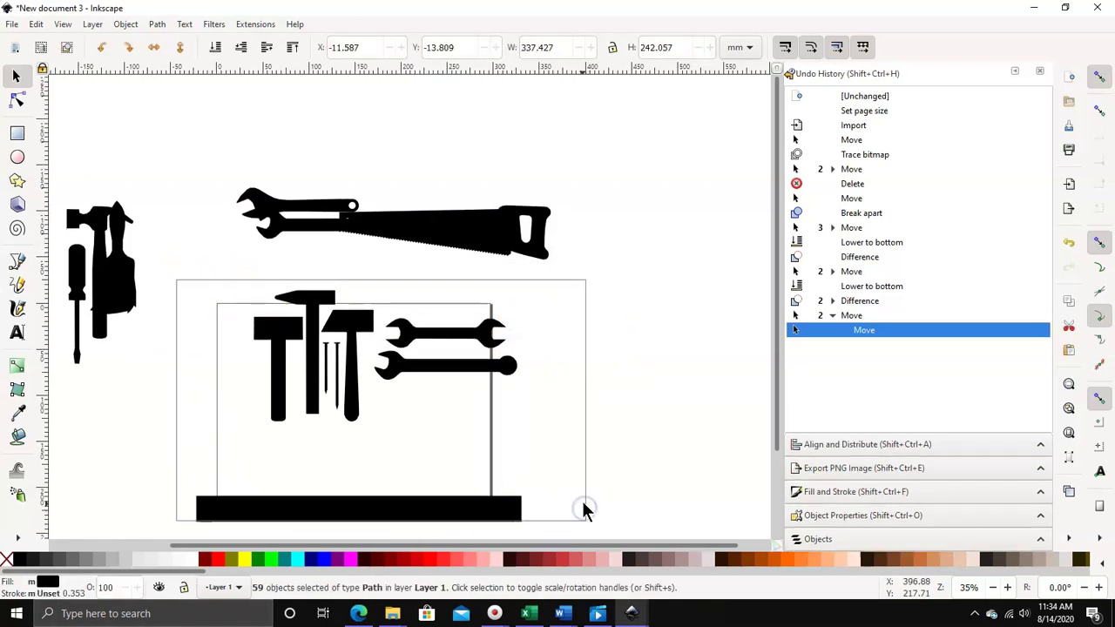
pyautogui.scroll(-1, 541, 414)
pyautogui.scroll(-1, 541, 415)
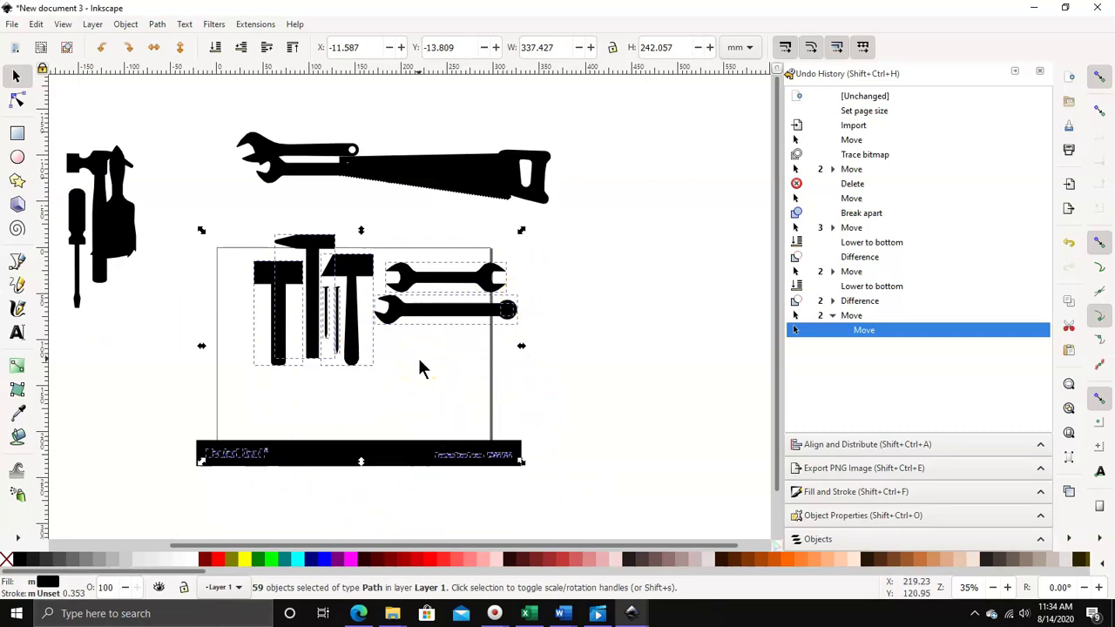
pyautogui.press('Delete')
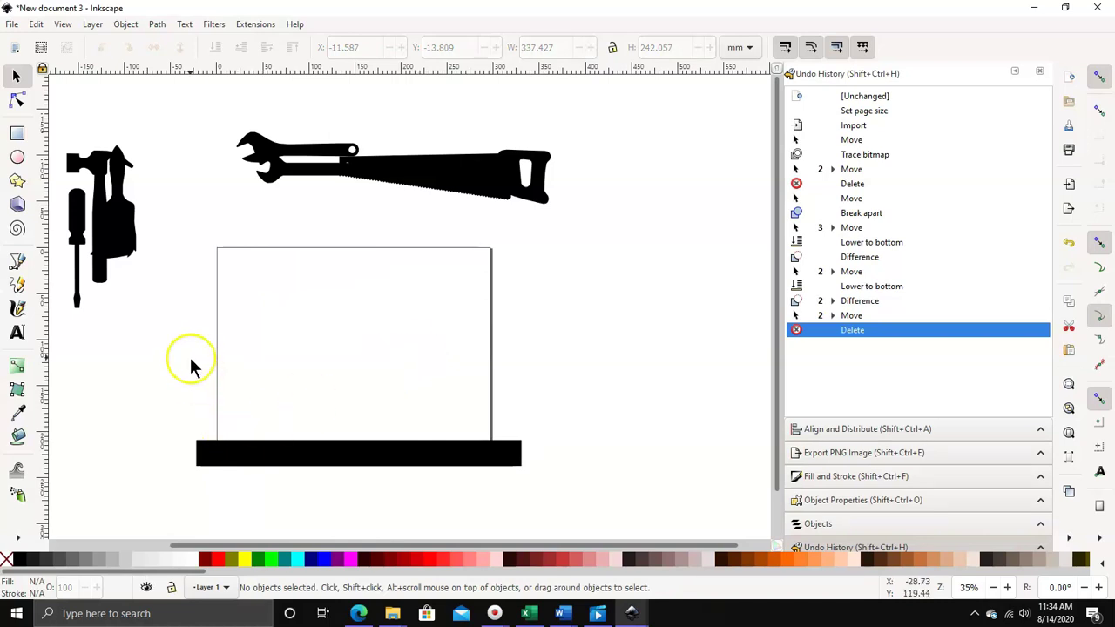
pyautogui.moveTo(128, 370); pyautogui.dragTo(641, 516)
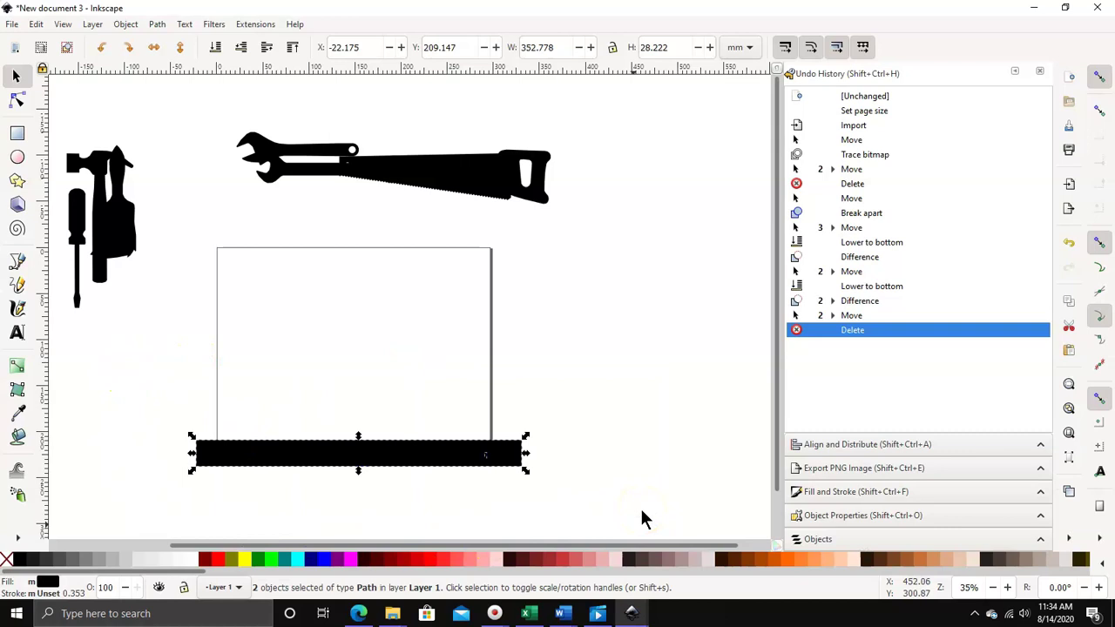
pyautogui.press('Delete')
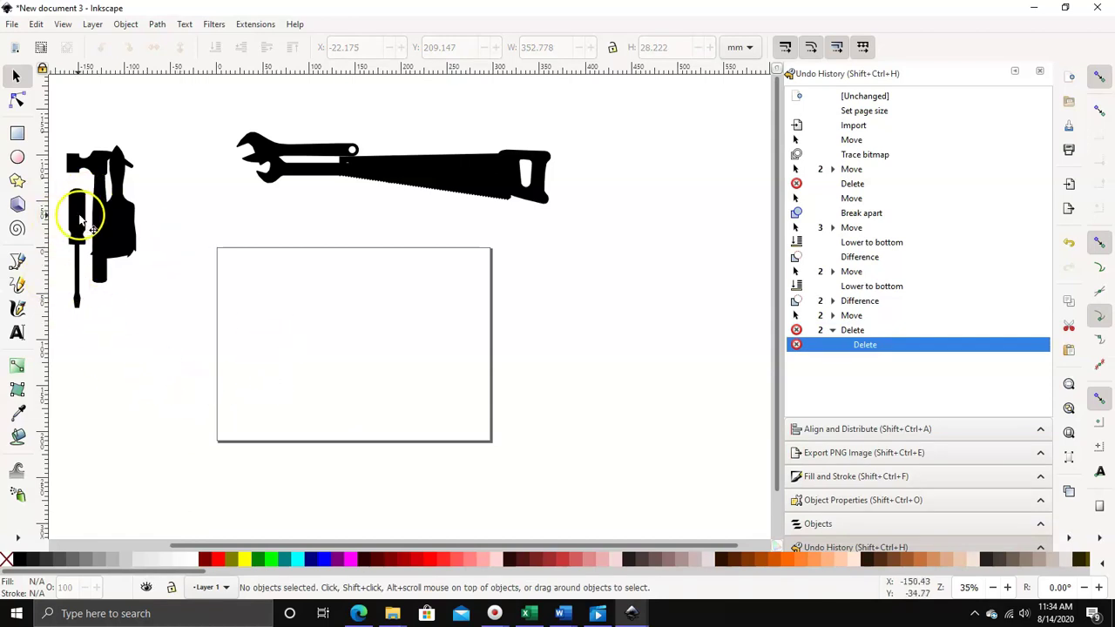
# Step: Move the screwdriver onto the page at about X 23 mm, Y 37 mm, and the claw hammer beside it at about X 50 mm
pyautogui.moveTo(199, 370); pyautogui.dragTo(247, 326)
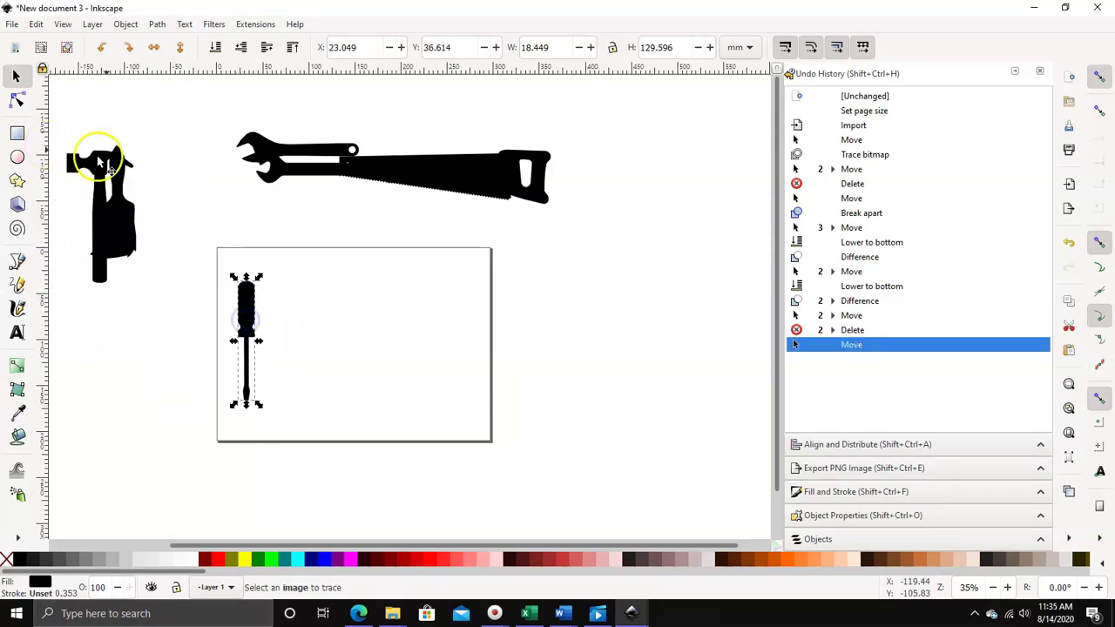
pyautogui.moveTo(105, 174); pyautogui.dragTo(343, 297)
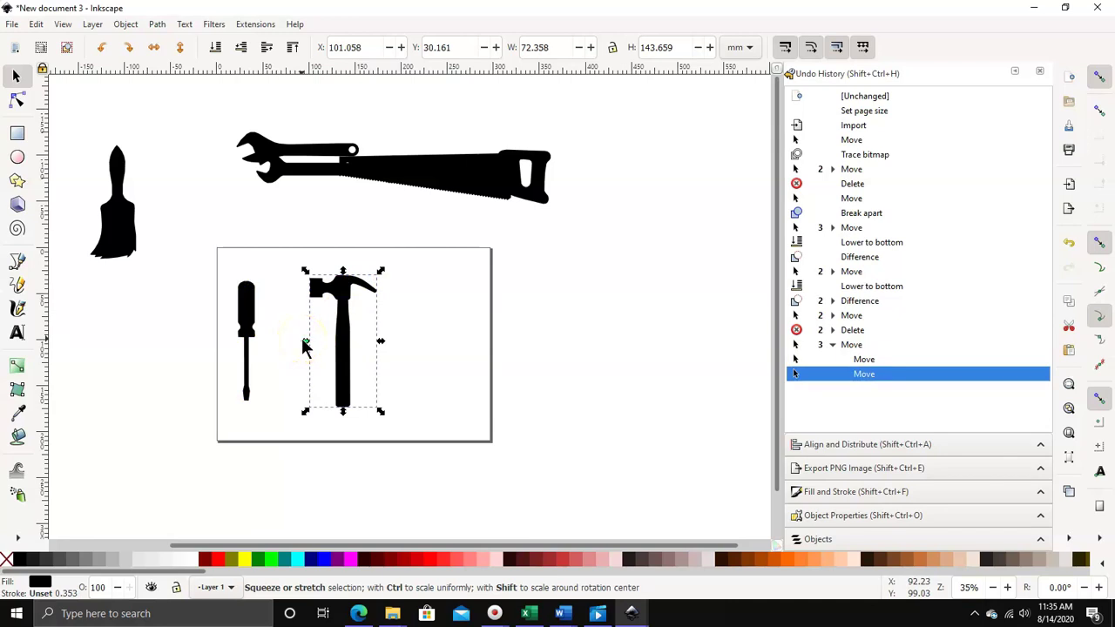
pyautogui.press('+')
pyautogui.press('+')
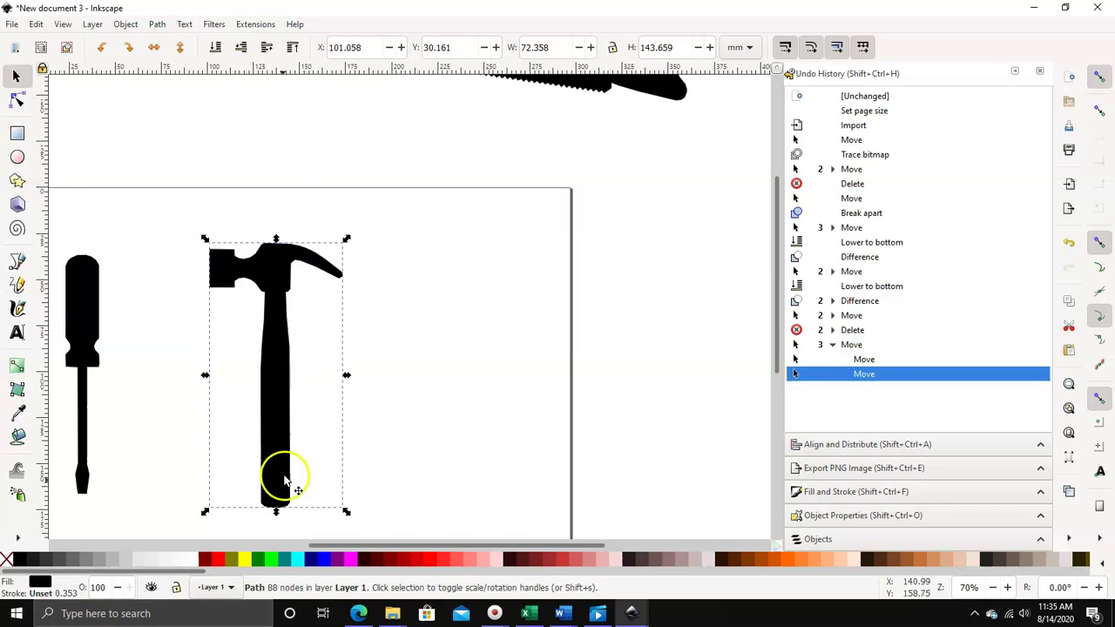
pyautogui.moveTo(577, 546); pyautogui.dragTo(493, 552)
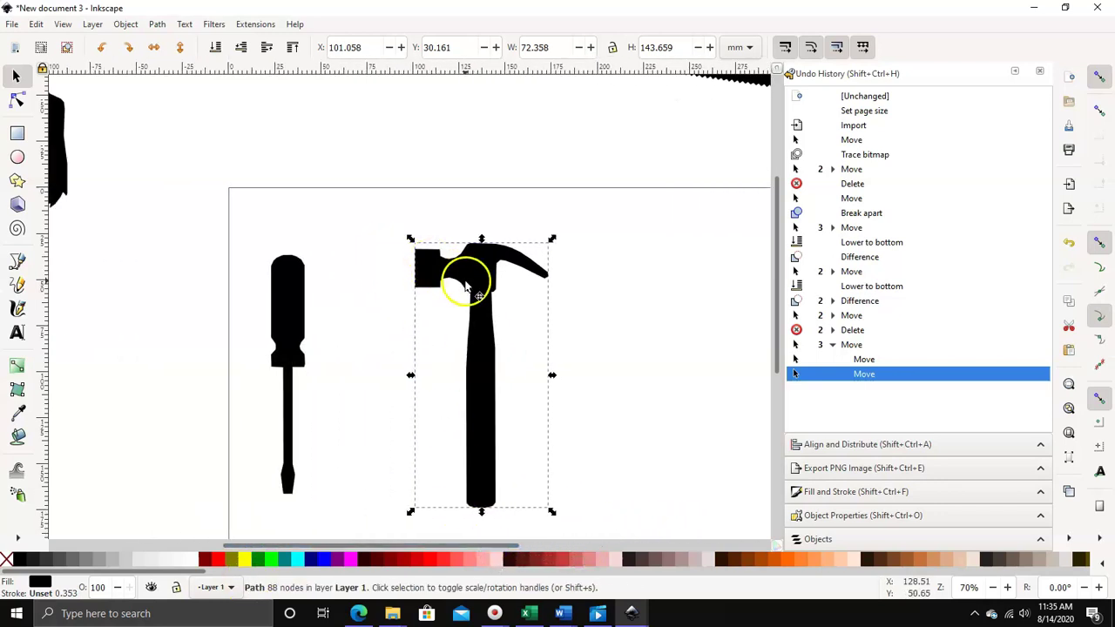
pyautogui.moveTo(471, 277); pyautogui.dragTo(367, 295)
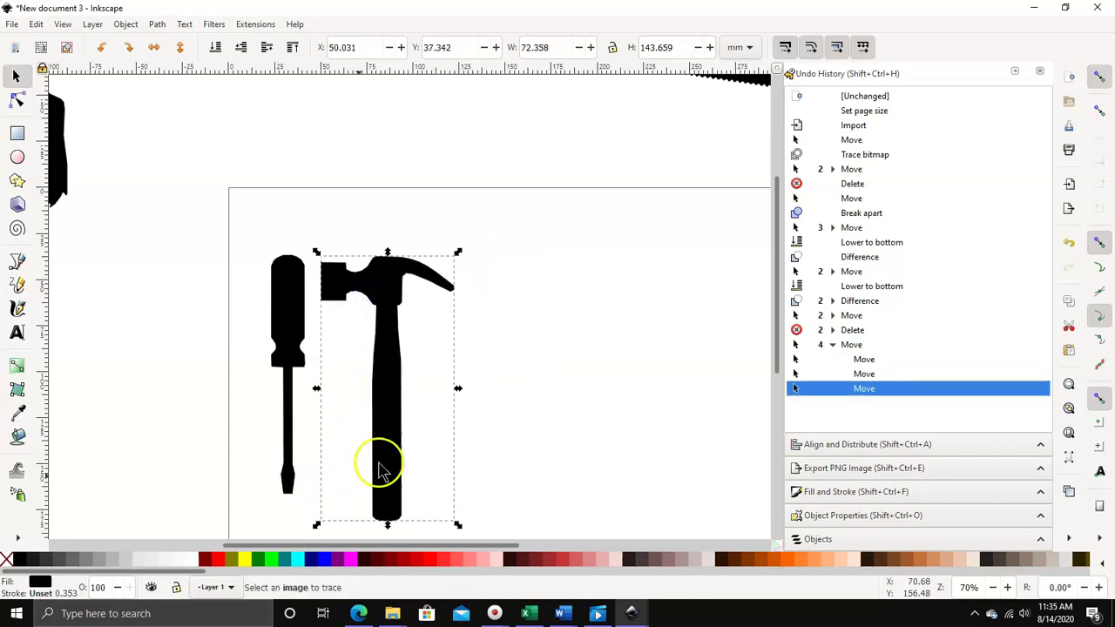
# Step: Enlarge the screwdriver proportionally about its centre to about 20.6 mm wide and 144.7 mm high
pyautogui.click(285, 294)
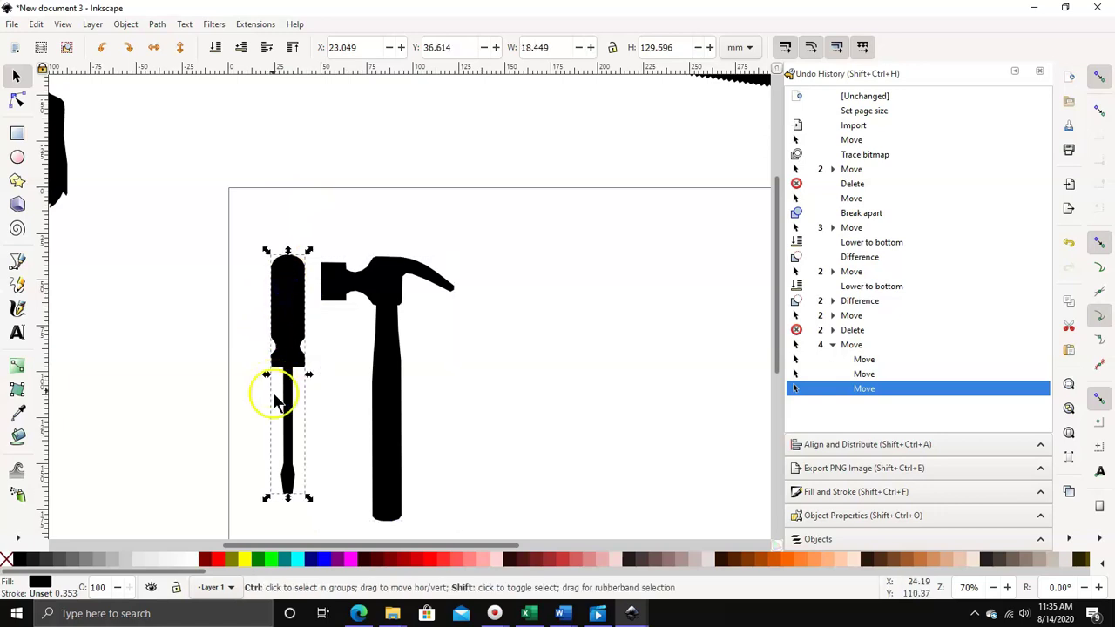
pyautogui.moveTo(308, 498); pyautogui.dragTo(314, 511)
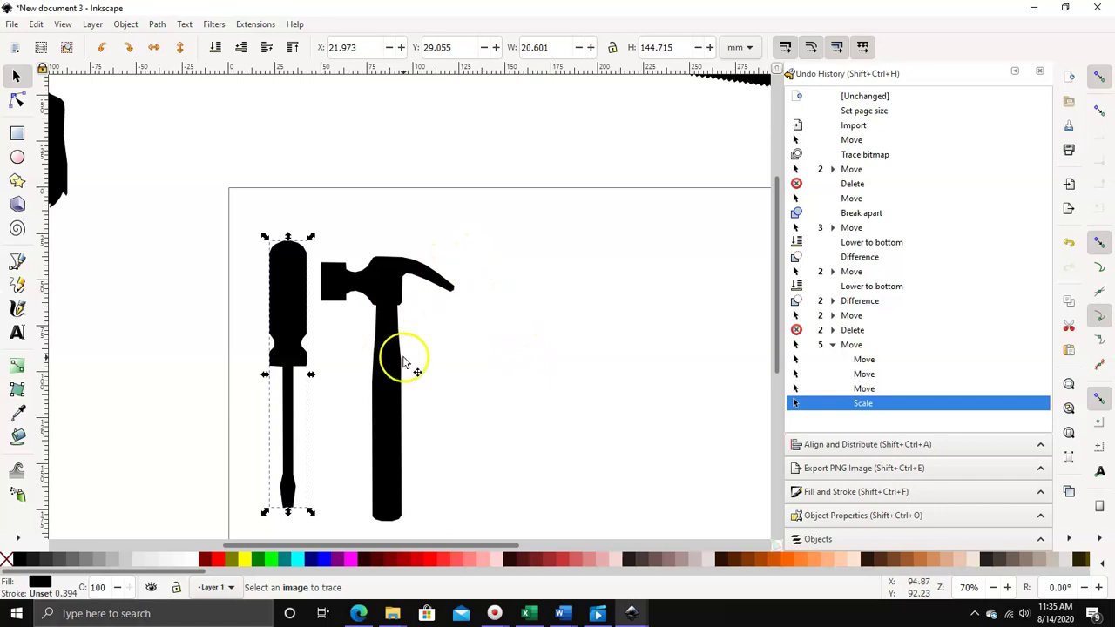
# Step: Turn off snapping and place the claw hammer level with the screwdriver, at about X 49 mm, Y 32 mm
pyautogui.moveTo(393, 375); pyautogui.dragTo(390, 360)
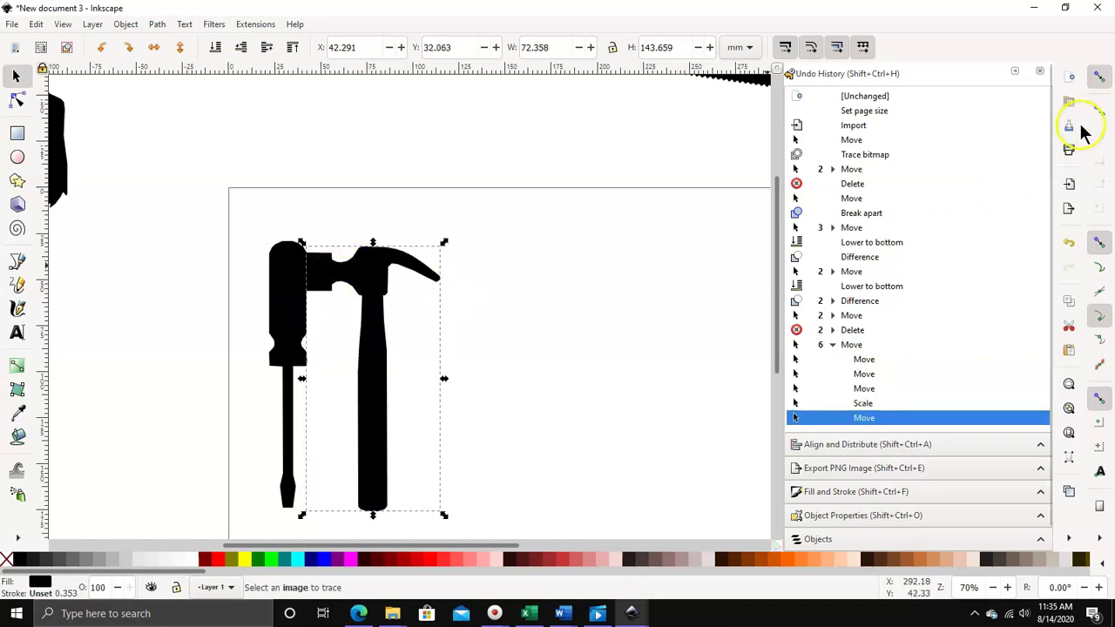
pyautogui.click(1099, 77)
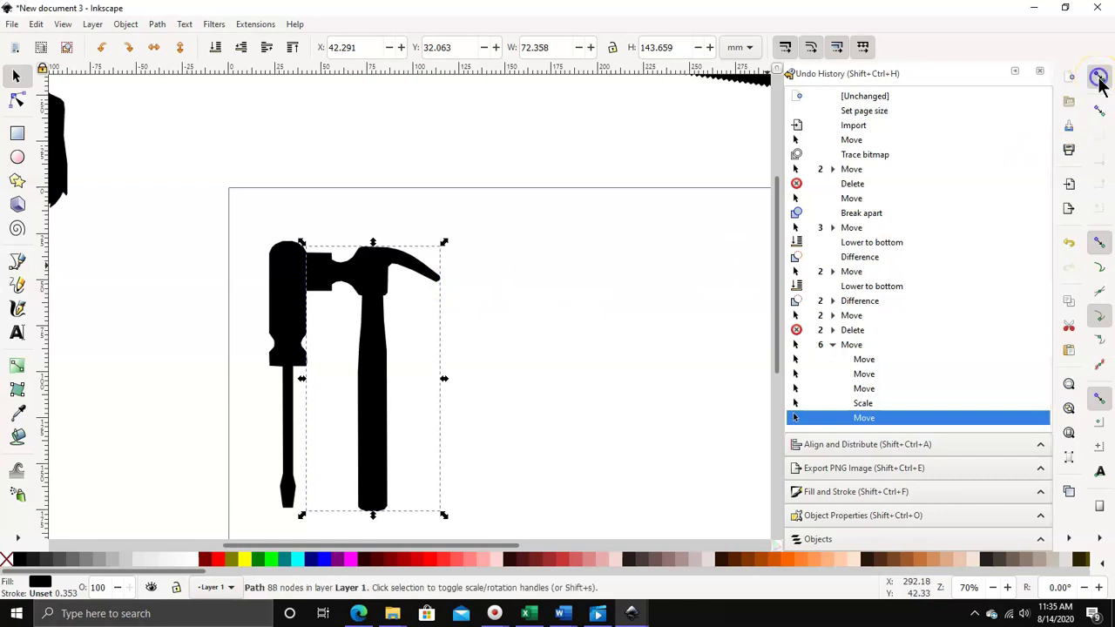
pyautogui.moveTo(361, 269); pyautogui.dragTo(383, 283)
# Step: Move the paintbrush onto the page beside the claw hammer, to about X 106 mm, Y 32 mm
pyautogui.scroll(3, 446, 317)
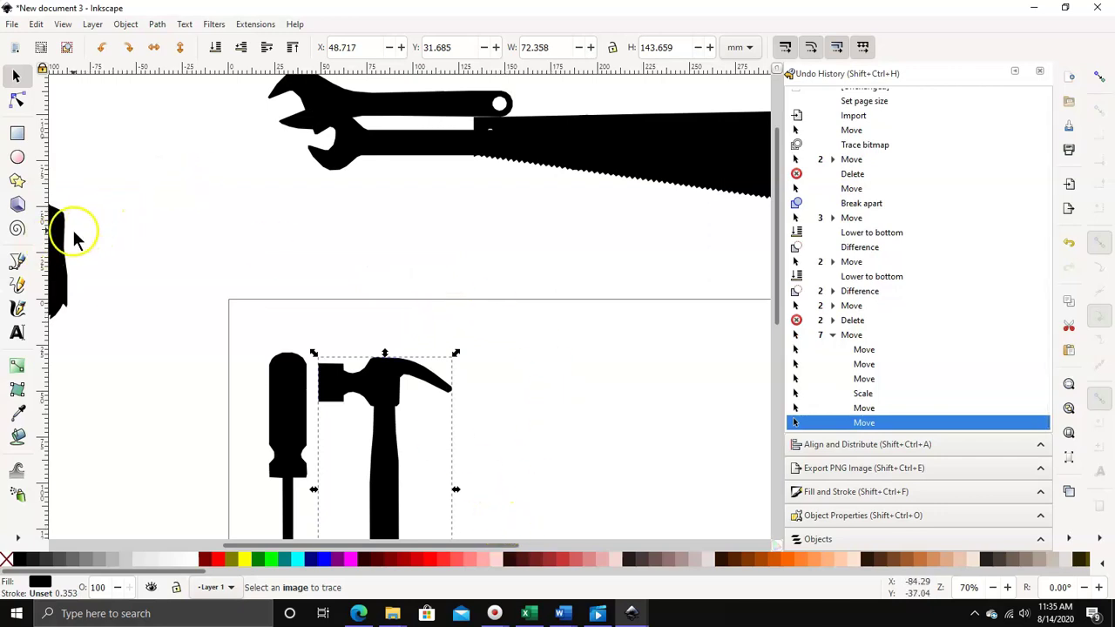
pyautogui.moveTo(60, 231)
pyautogui.mouseDown()
pyautogui.moveTo(218, 224)
pyautogui.moveTo(291, 287)
pyautogui.moveTo(506, 365)
pyautogui.moveTo(515, 393)
pyautogui.moveTo(485, 490)
pyautogui.mouseUp()
pyautogui.scroll(-2, 531, 427)
pyautogui.scroll(-2, 538, 416)
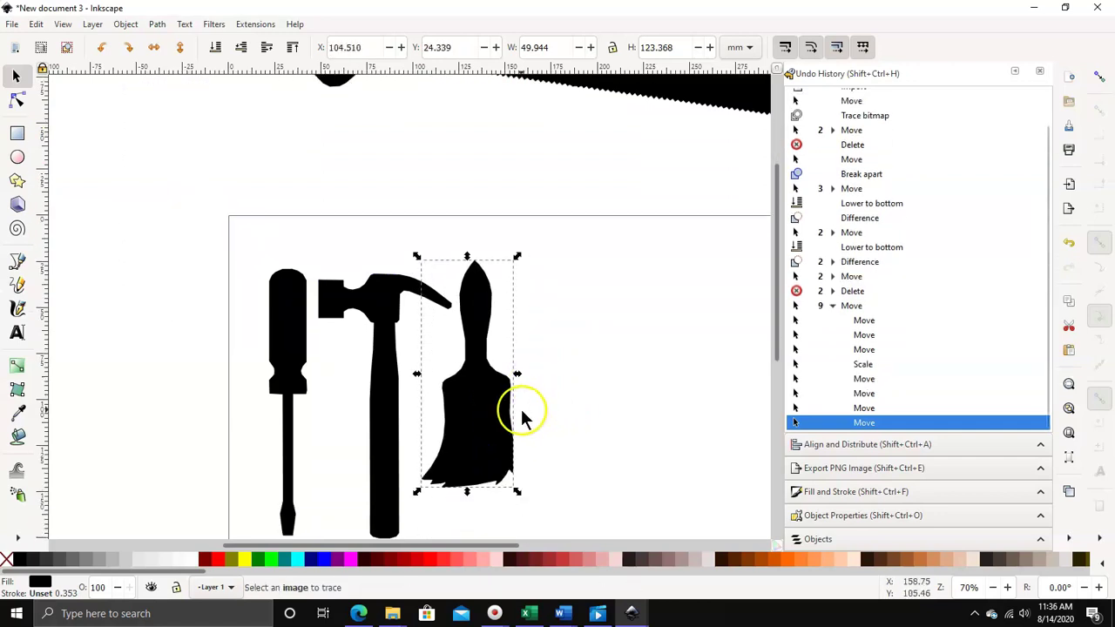
pyautogui.moveTo(474, 365); pyautogui.dragTo(493, 388)
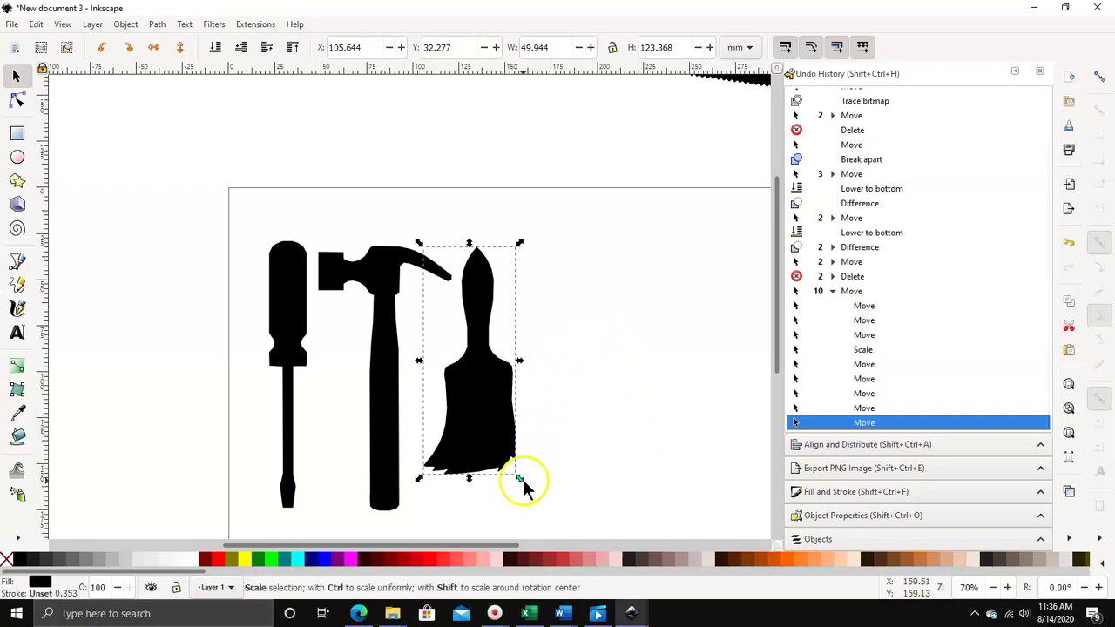
# Step: Enlarge the paintbrush proportionally to about 57.9 mm wide and 143 mm high, placing it at about X 104 mm, Y 32 mm
pyautogui.moveTo(521, 480); pyautogui.dragTo(530, 499)
pyautogui.moveTo(480, 304)
pyautogui.mouseDown()
pyautogui.moveTo(478, 338)
pyautogui.moveTo(479, 326)
pyautogui.moveTo(488, 335)
pyautogui.mouseUp()
# Step: Check the tool order in the sample logo in New document 1, and return to New document 3
pyautogui.scroll(3, 549, 296)
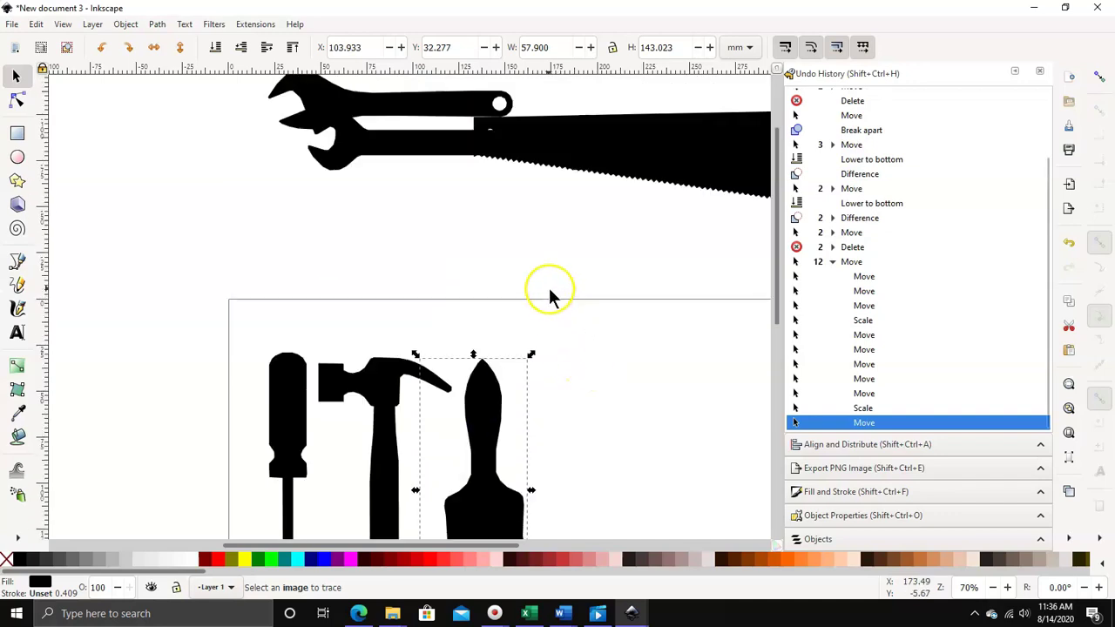
pyautogui.scroll(3, 536, 288)
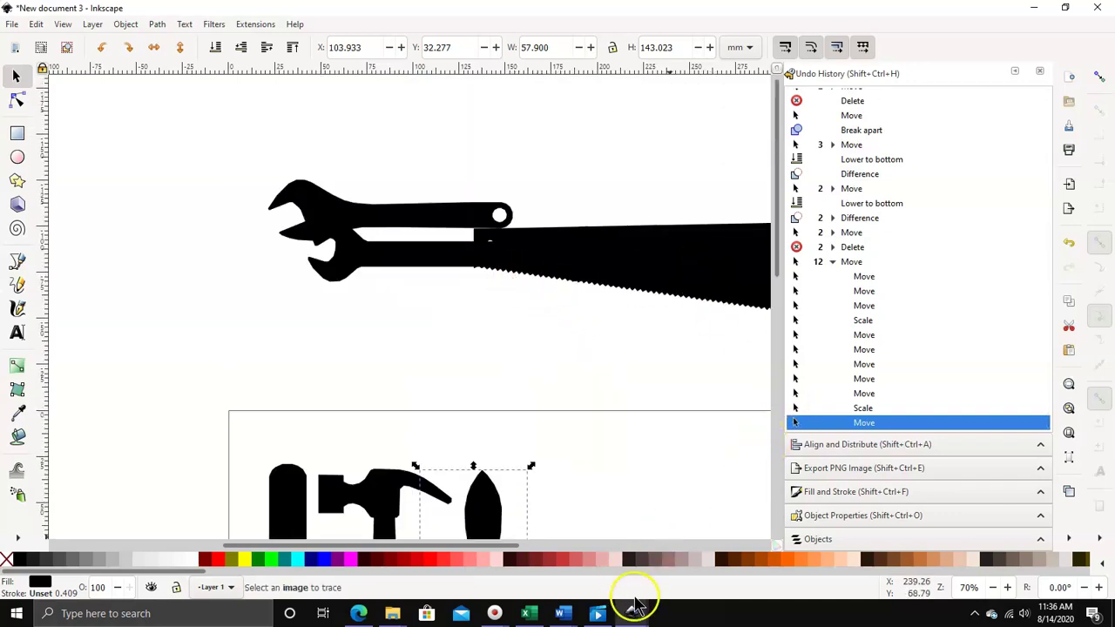
pyautogui.moveTo(632, 613)
pyautogui.click(567, 554)
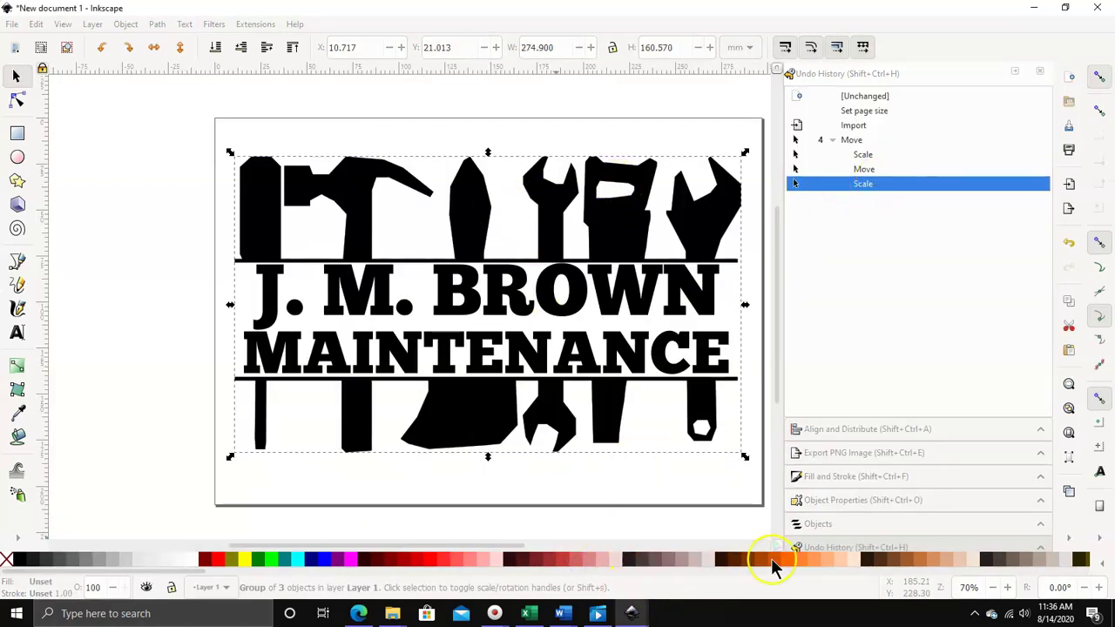
pyautogui.moveTo(634, 606)
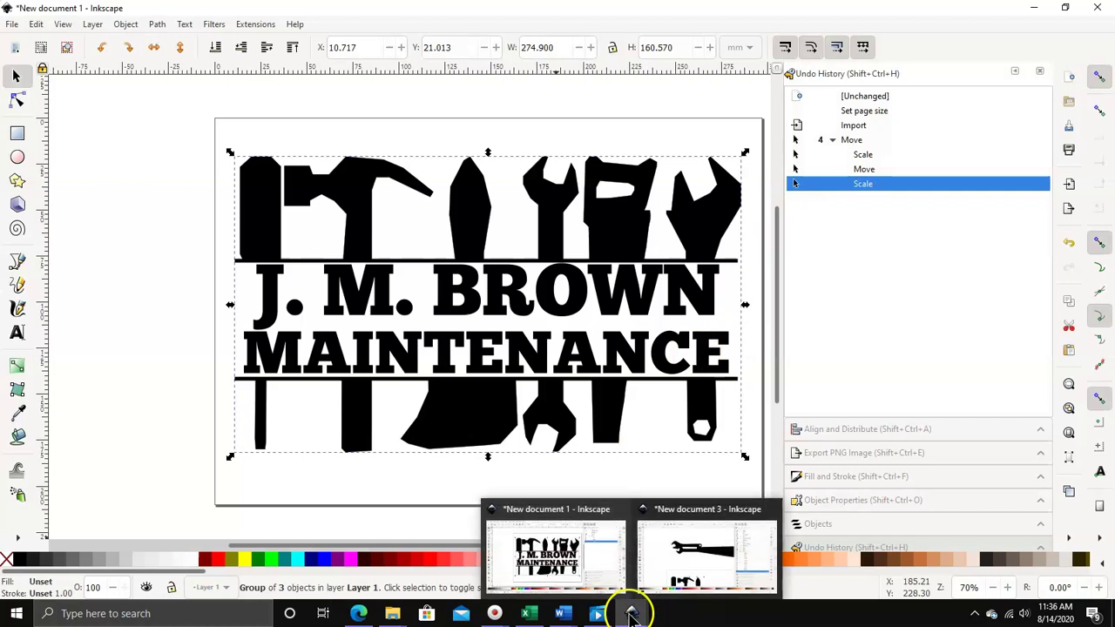
pyautogui.click(721, 559)
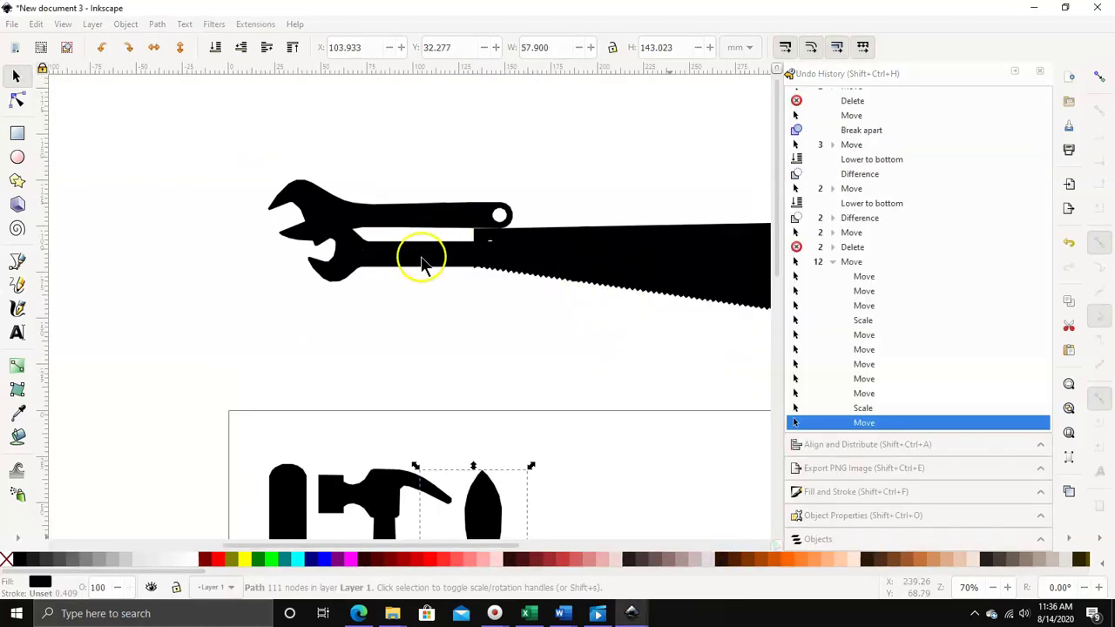
# Step: Pull the double open-ended wrench clear of the saw and adjustable wrench and rotate it 90° clockwise
pyautogui.moveTo(419, 255); pyautogui.dragTo(419, 277)
pyautogui.moveTo(362, 318); pyautogui.dragTo(336, 326)
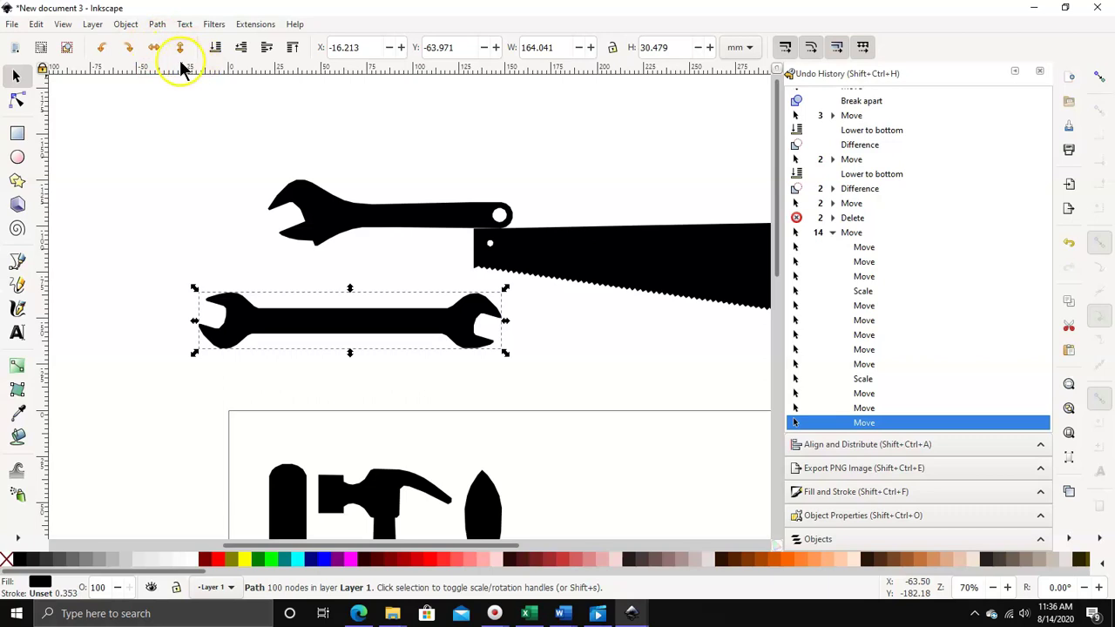
pyautogui.click(128, 53)
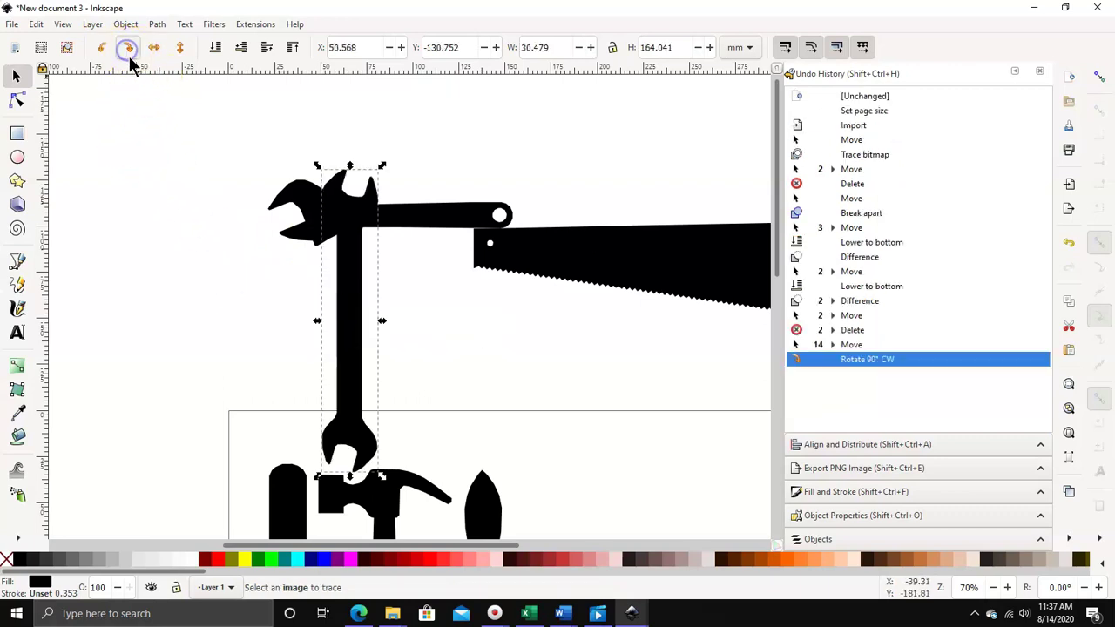
# Step: Place the open-ended wrench beside the paintbrush at about X 166 mm, Y 33 mm, shrunk proportionally to about 27.7 by 148.9 mm
pyautogui.moveTo(348, 250); pyautogui.dragTo(540, 453)
pyautogui.scroll(-5, 536, 449)
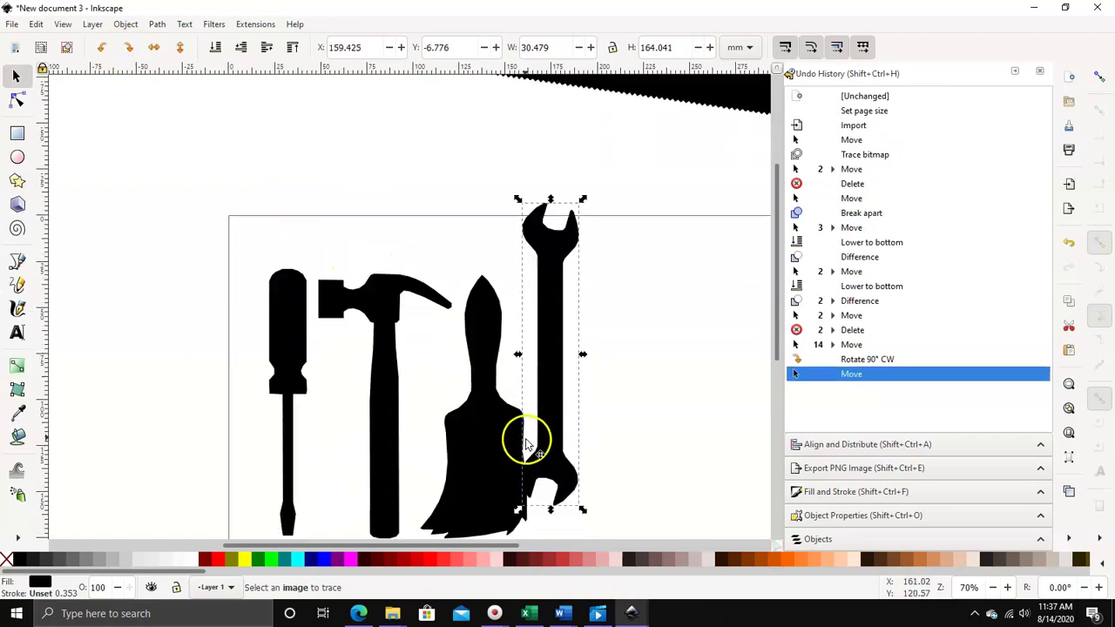
pyautogui.scroll(-3, 536, 297)
pyautogui.moveTo(550, 177); pyautogui.dragTo(549, 248)
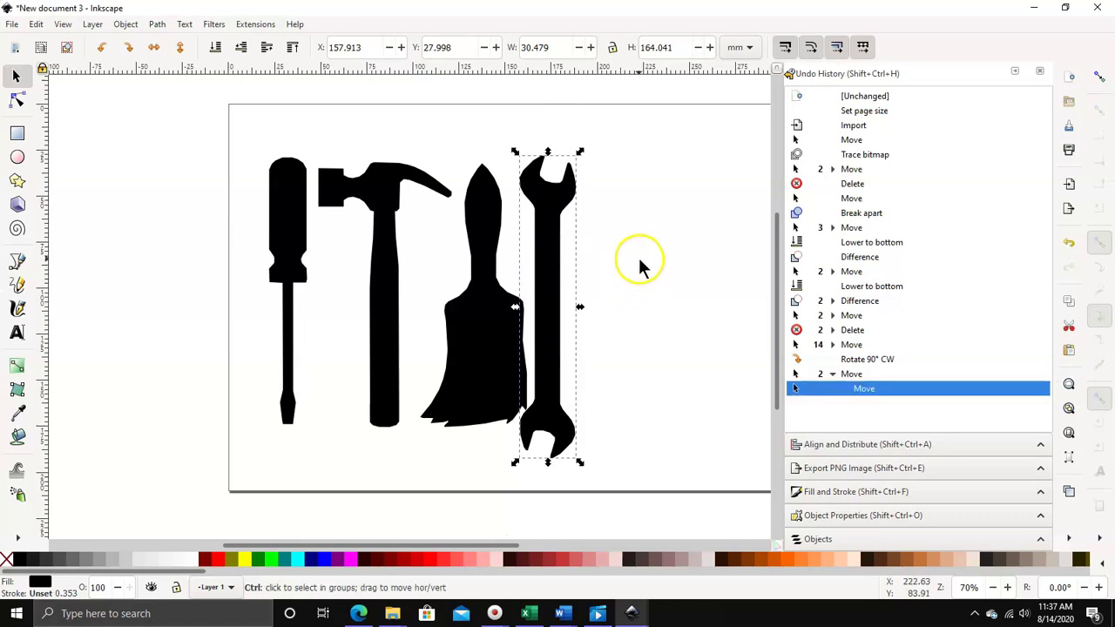
pyautogui.moveTo(582, 463); pyautogui.dragTo(583, 452)
pyautogui.moveTo(556, 252); pyautogui.dragTo(574, 249)
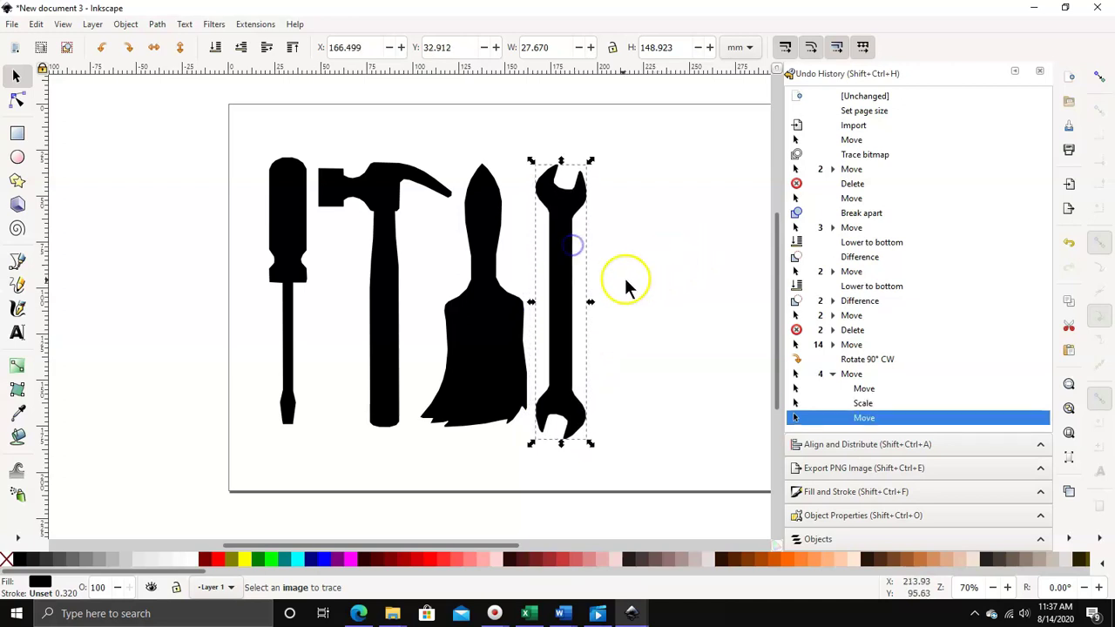
# Step: Pull the hand saw clear of the adjustable wrench and rotate it 90° counterclockwise
pyautogui.scroll(3, 525, 272)
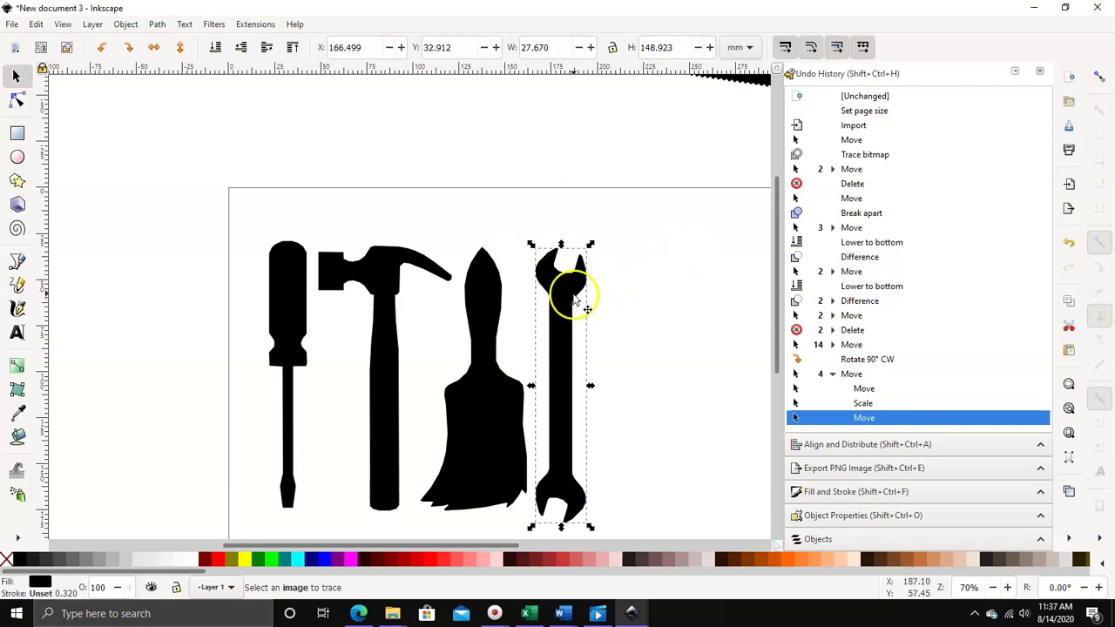
pyautogui.scroll(5, 535, 278)
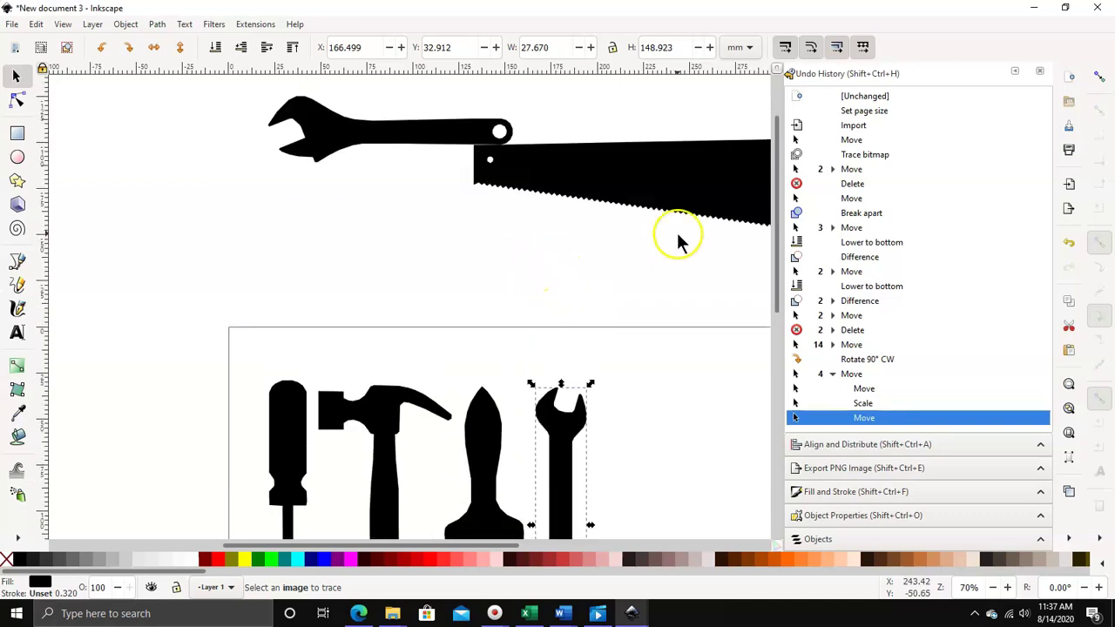
pyautogui.moveTo(719, 174); pyautogui.dragTo(474, 261)
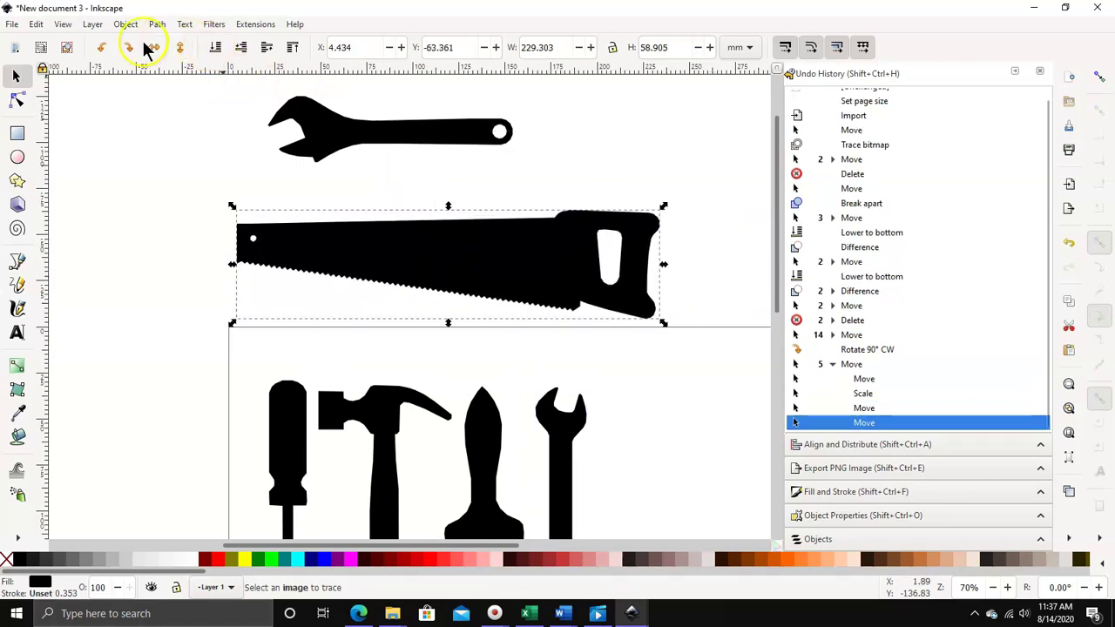
pyautogui.click(102, 46)
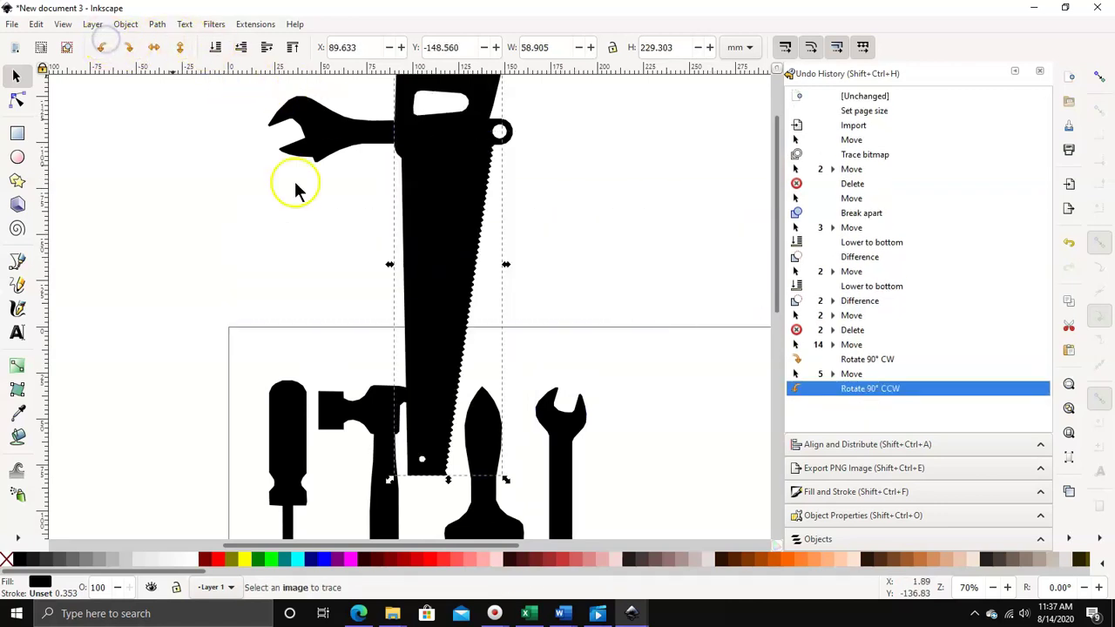
# Step: Move the upright saw onto the page beside the open-ended wrench, to about X 198 mm, Y 35 mm
pyautogui.moveTo(435, 185); pyautogui.dragTo(701, 371)
pyautogui.moveTo(692, 442); pyautogui.dragTo(654, 451)
pyautogui.scroll(-6, 632, 423)
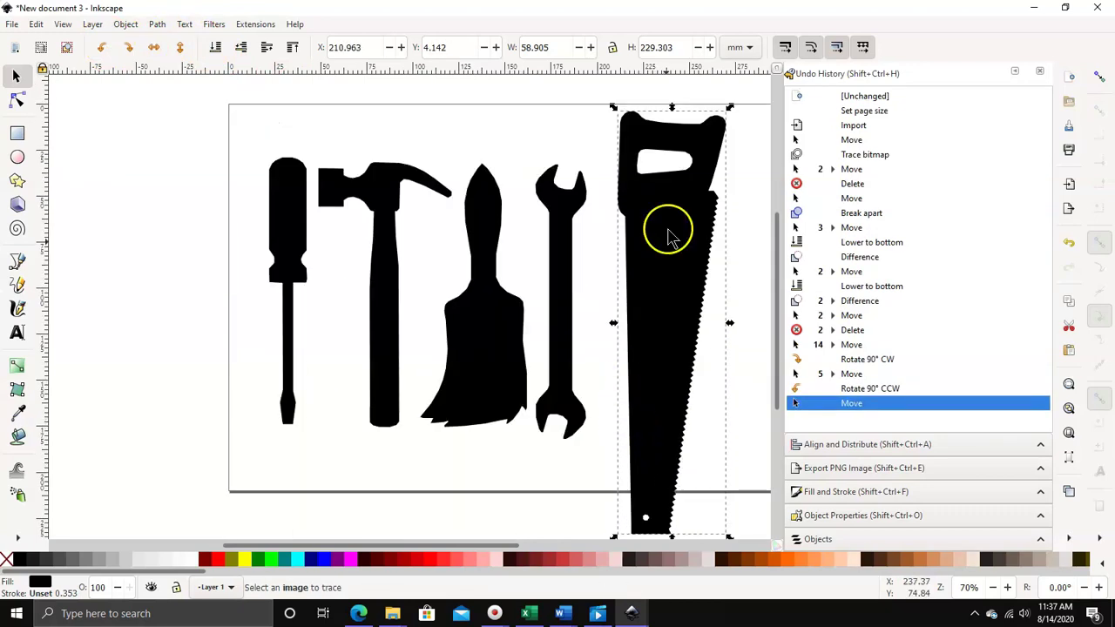
pyautogui.moveTo(660, 232); pyautogui.dragTo(640, 292)
pyautogui.scroll(-2, 736, 323)
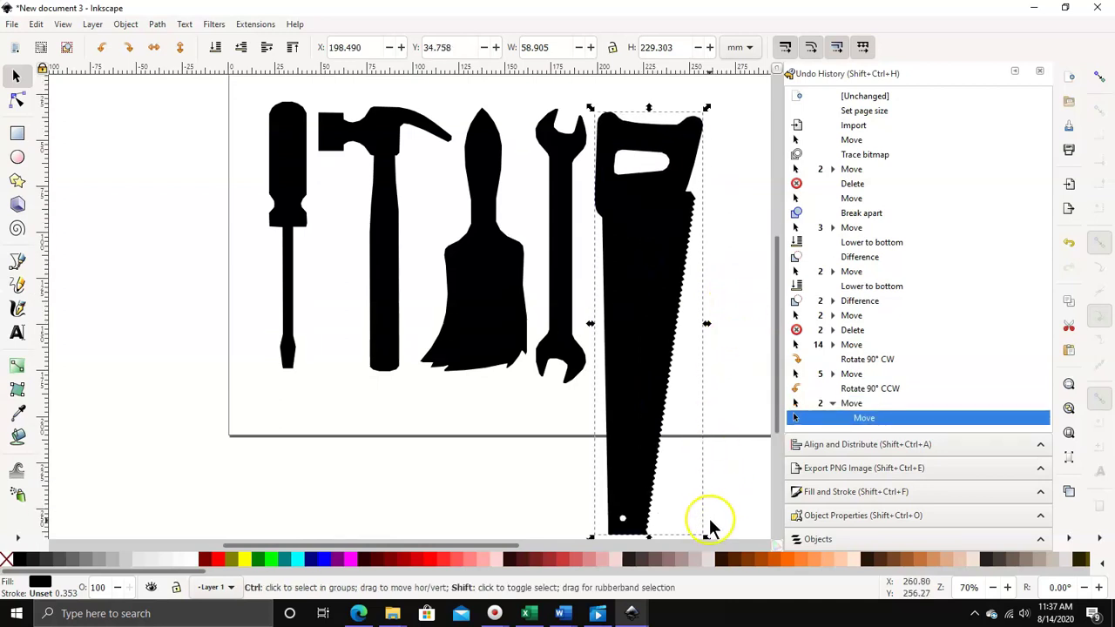
# Step: Shrink the saw proportionally to about 40.3 mm wide and 144.6 mm high, positioned at about X 201 mm, Y 38 mm
pyautogui.moveTo(708, 539); pyautogui.dragTo(692, 463)
pyautogui.moveTo(652, 261); pyautogui.dragTo(668, 208)
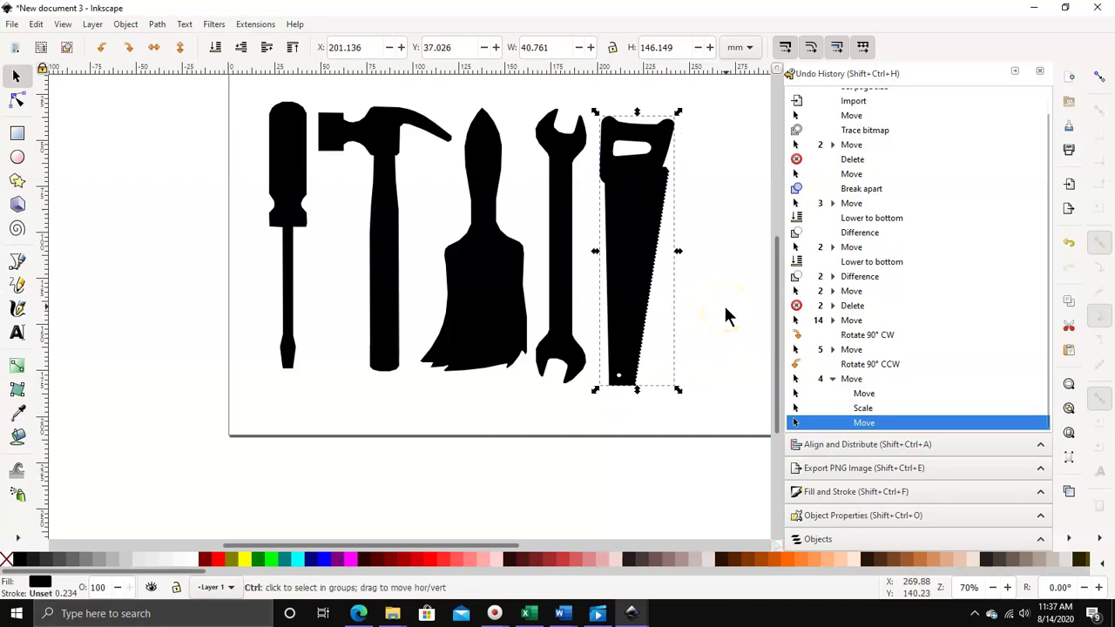
pyautogui.moveTo(680, 394); pyautogui.dragTo(679, 390)
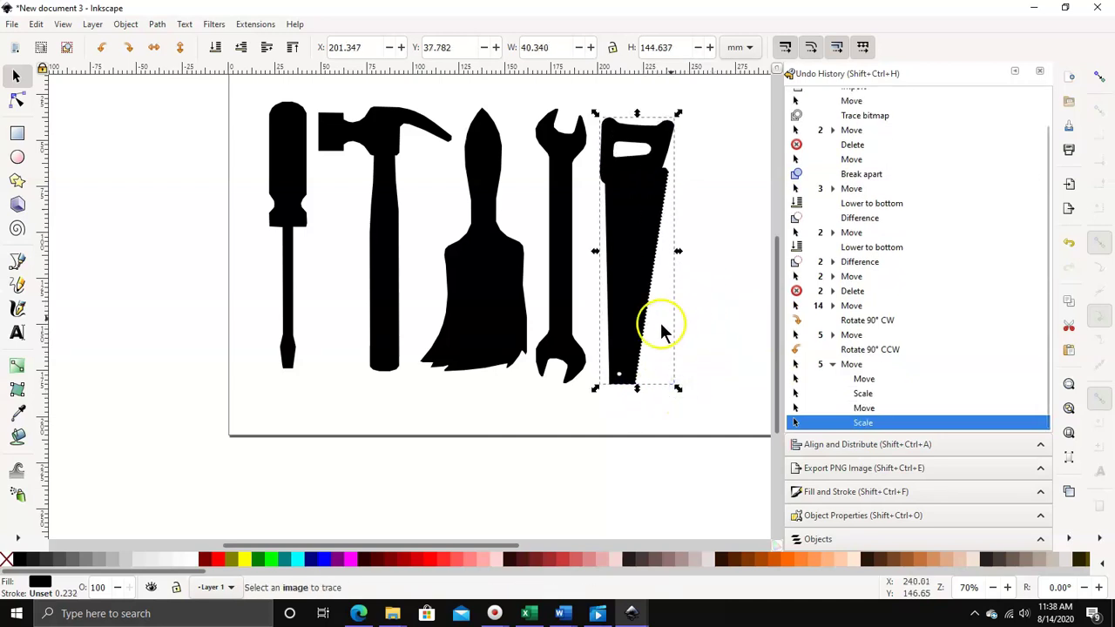
# Step: Rotate the adjustable wrench above the page 90° clockwise
pyautogui.scroll(8, 649, 320)
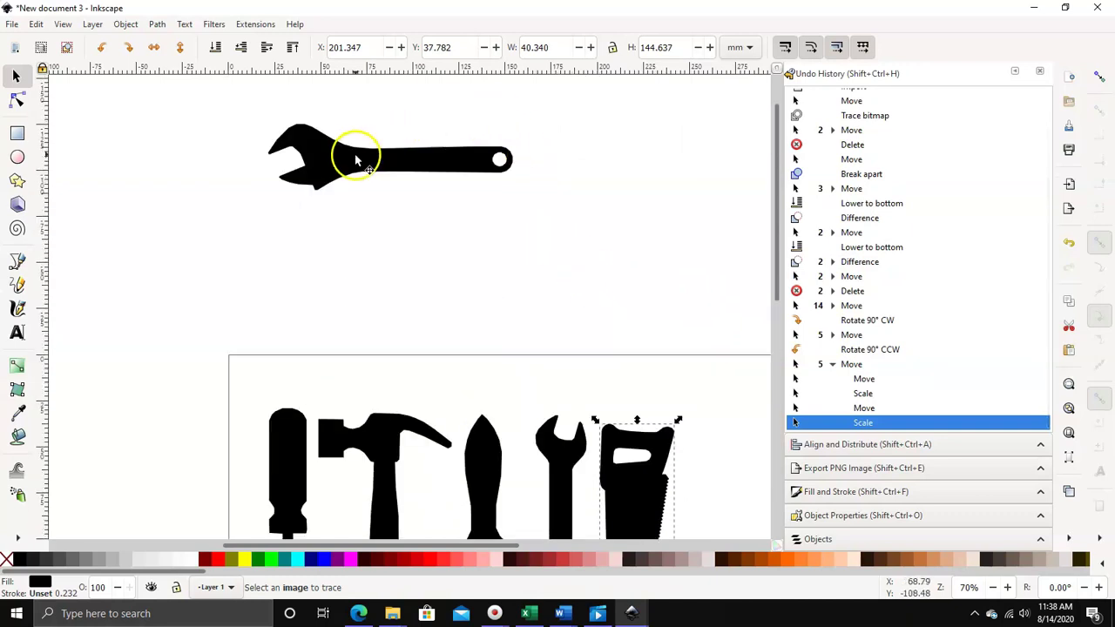
pyautogui.click(355, 160)
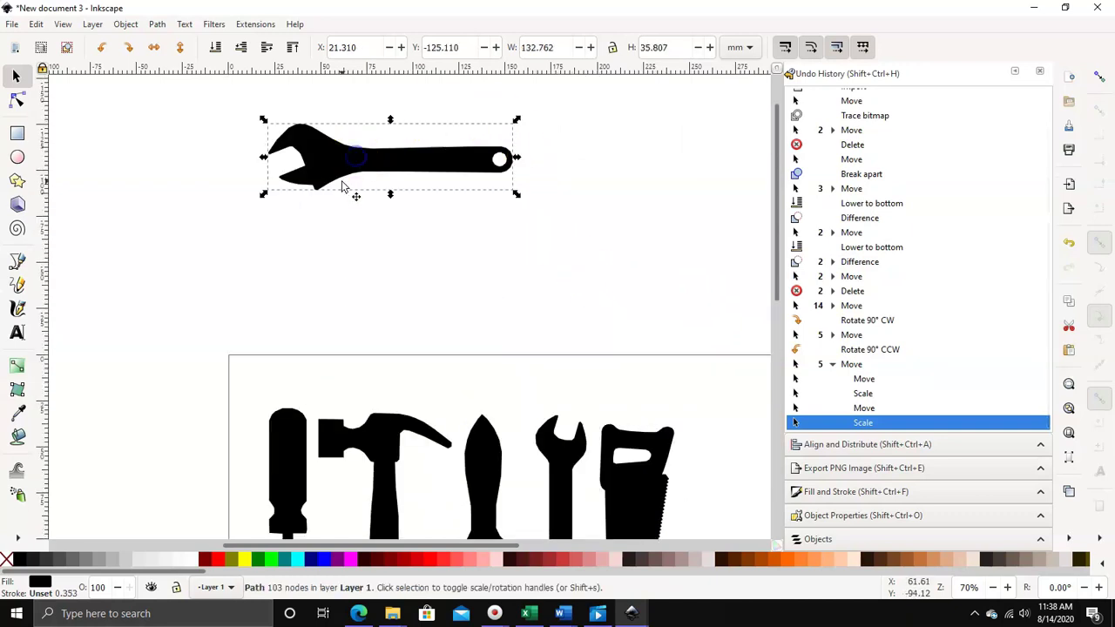
pyautogui.click(128, 48)
# Step: Place the adjustable wrench beside the saw at about X 246 mm, Y 42 mm, enlarged proportionally to about 38.9 by 144.1 mm
pyautogui.moveTo(383, 111); pyautogui.dragTo(680, 494)
pyautogui.moveTo(499, 547); pyautogui.dragTo(560, 546)
pyautogui.scroll(-1, 506, 424)
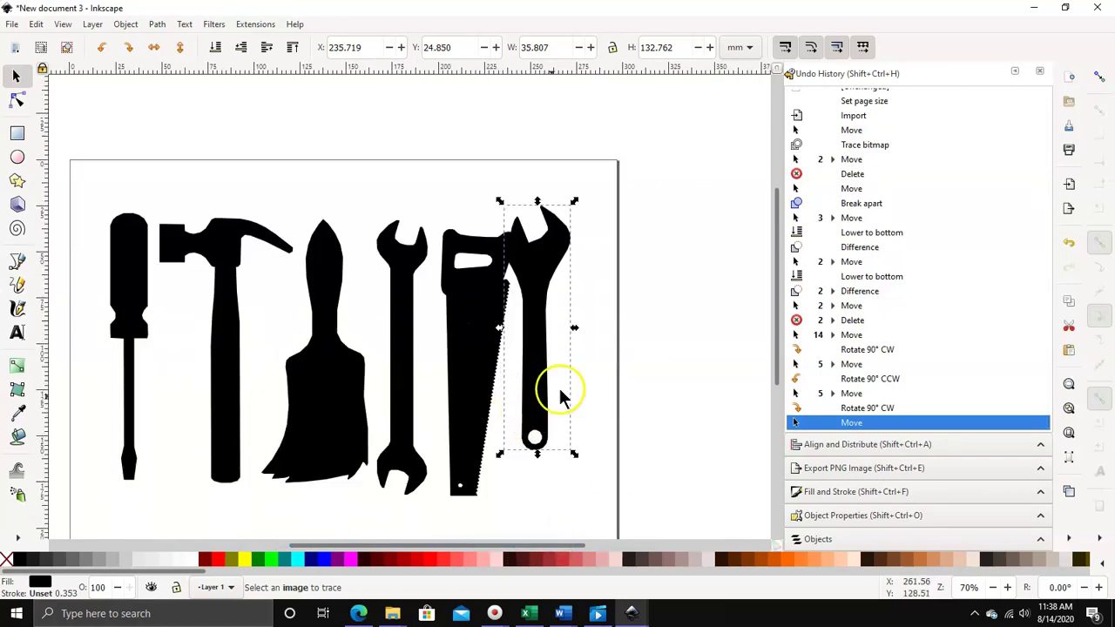
pyautogui.moveTo(535, 250); pyautogui.dragTo(561, 282)
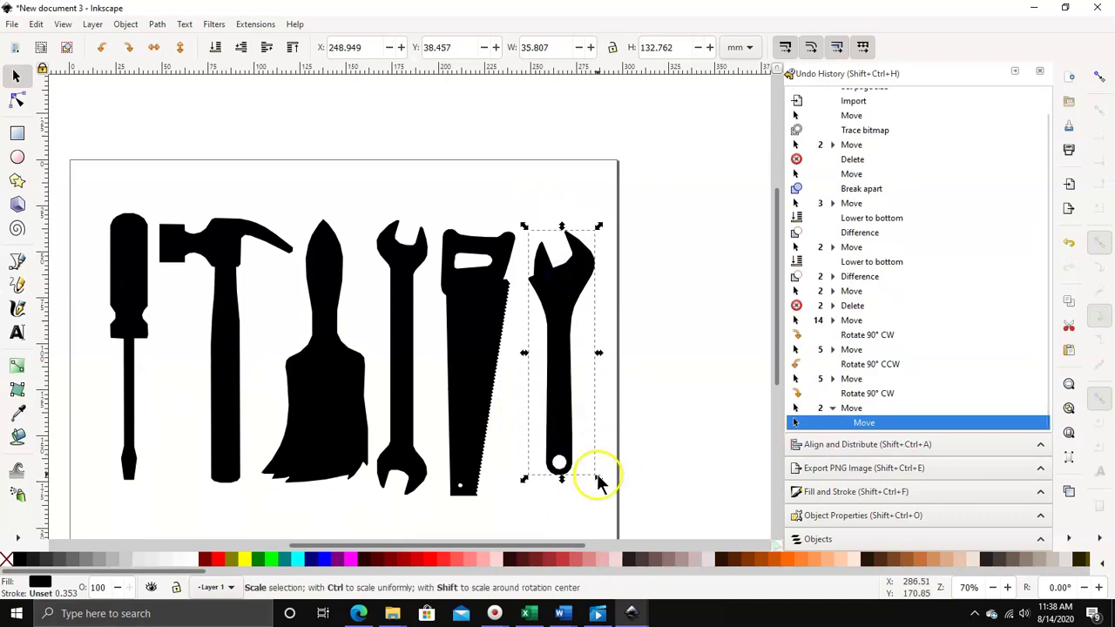
pyautogui.moveTo(595, 485); pyautogui.dragTo(609, 496)
pyautogui.moveTo(554, 268); pyautogui.dragTo(555, 309)
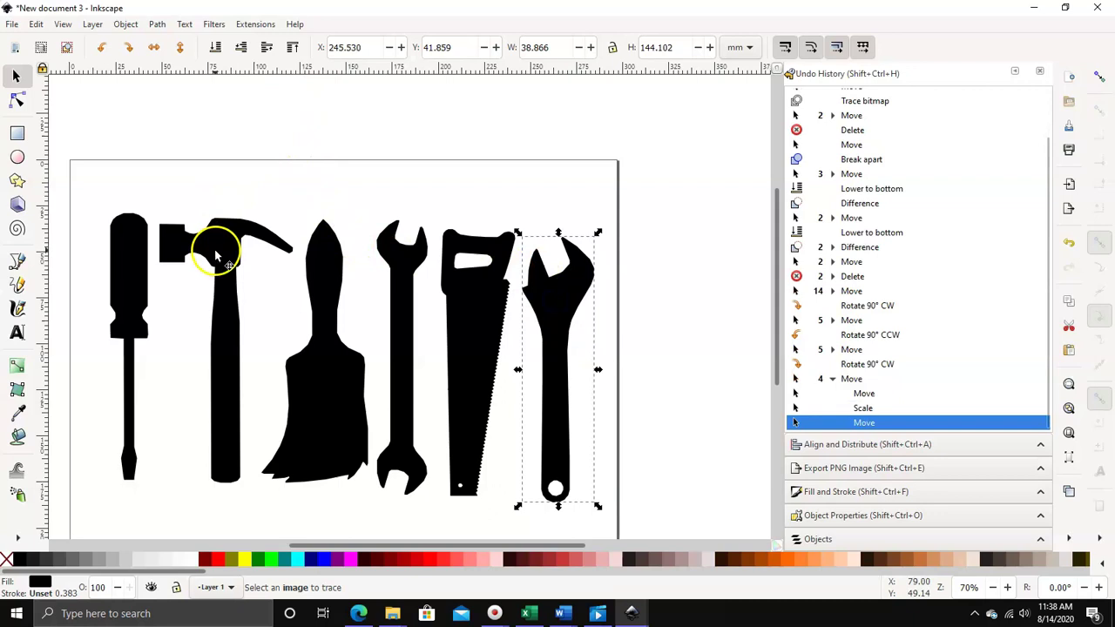
# Step: Nudge the claw hammer slightly and move the paintbrush closer to it, to about X 101 mm
pyautogui.moveTo(215, 251); pyautogui.dragTo(215, 250)
pyautogui.moveTo(348, 370); pyautogui.dragTo(346, 377)
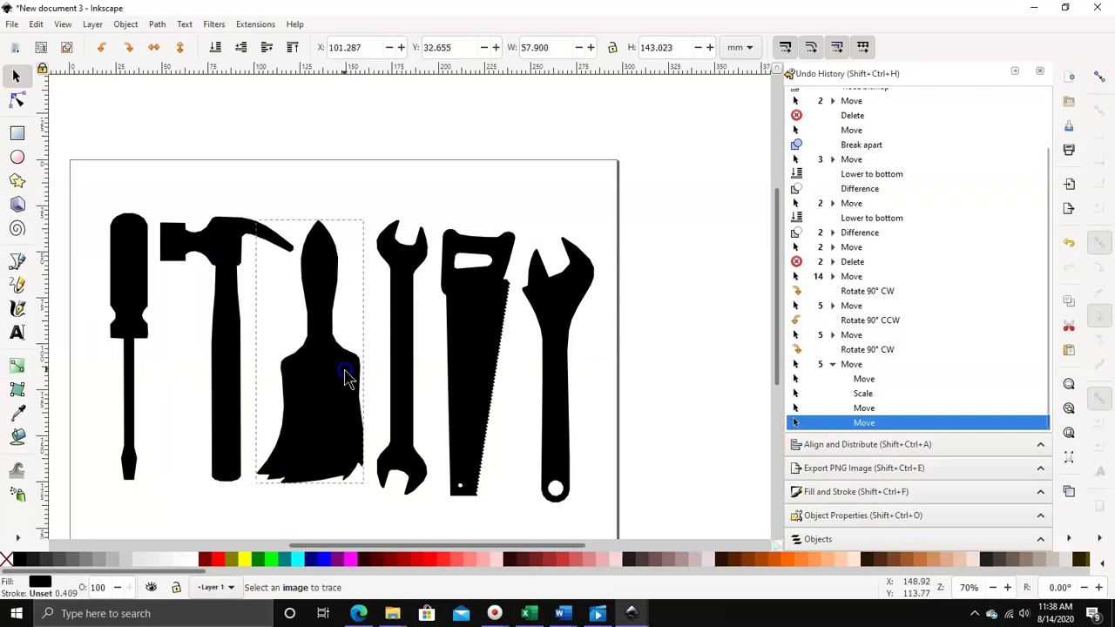
# Step: Move the open-ended wrench closer to the paintbrush, to about X 160 mm, and shrink it slightly about its centre
pyautogui.click(403, 327)
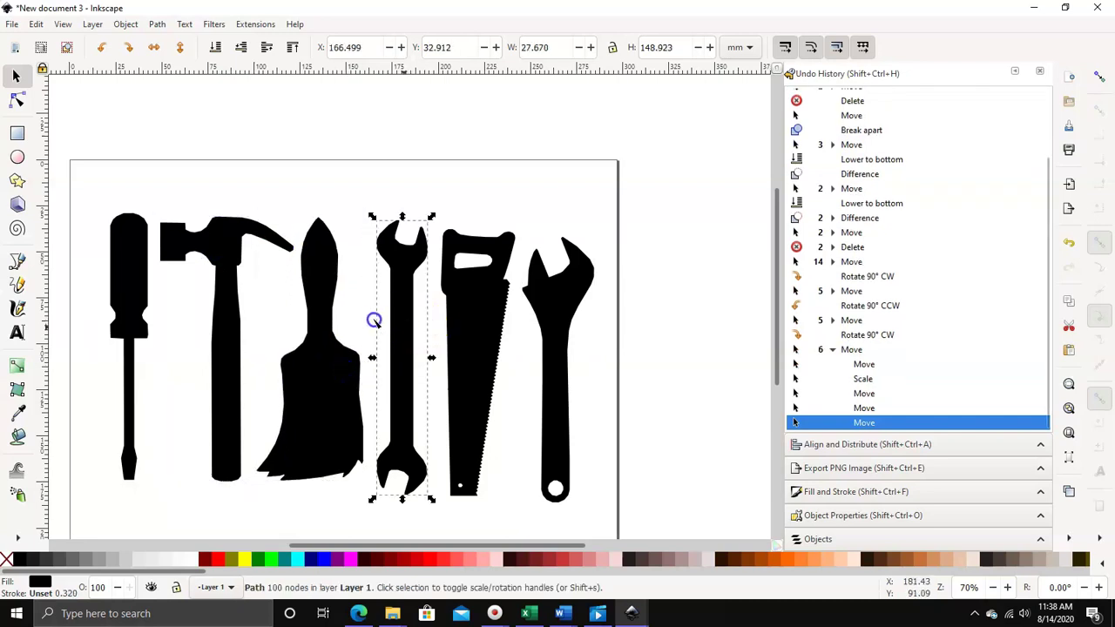
pyautogui.doubleClick(403, 299)
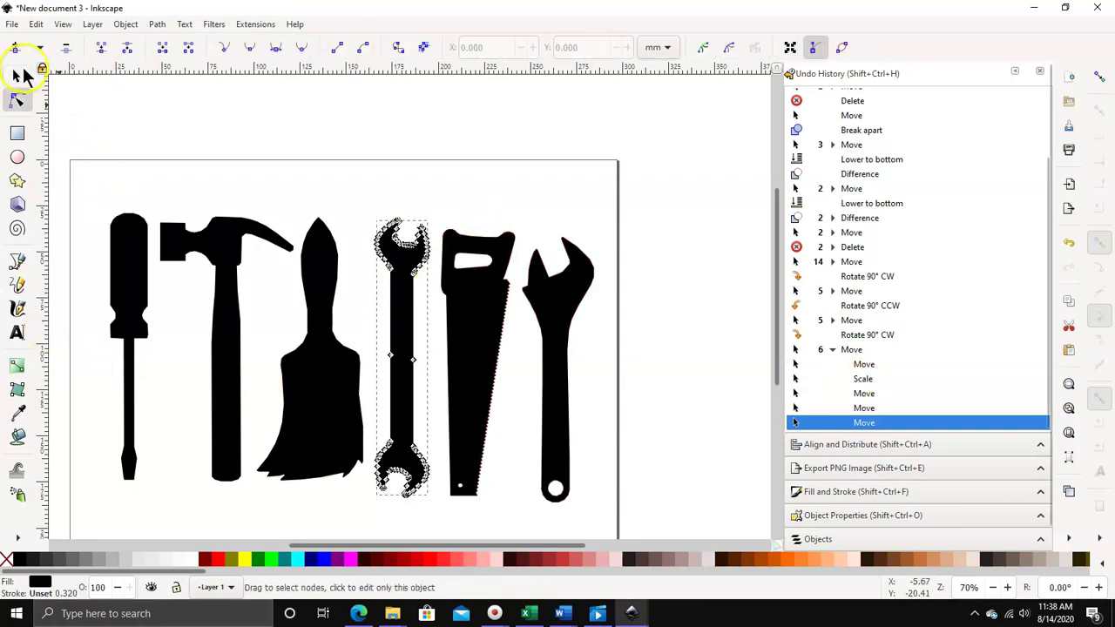
pyautogui.click(12, 78)
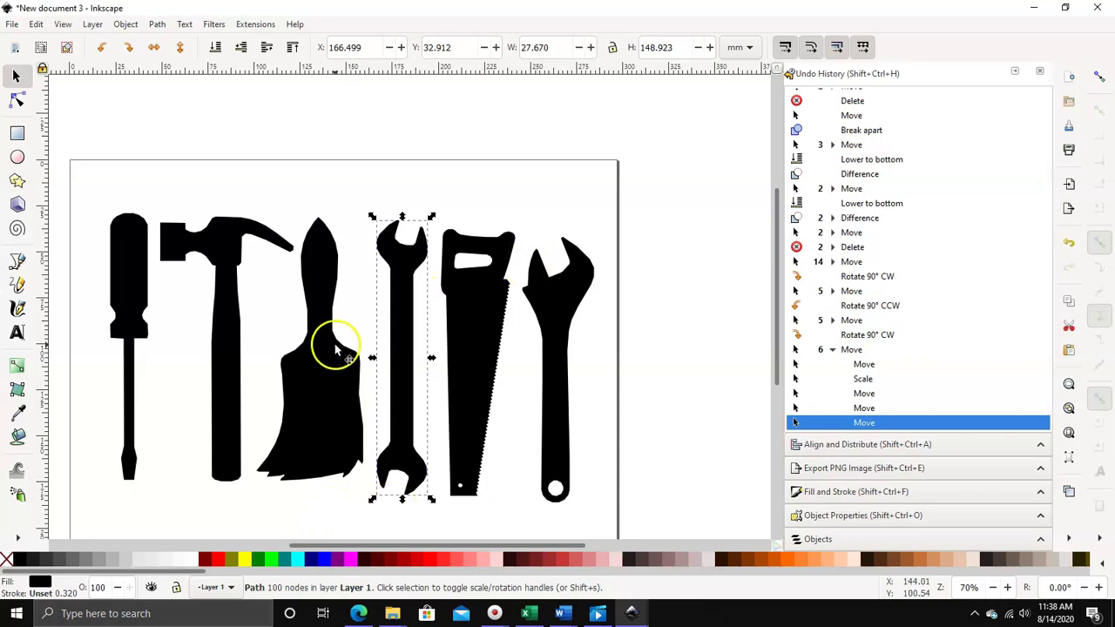
pyautogui.moveTo(410, 331); pyautogui.dragTo(398, 336)
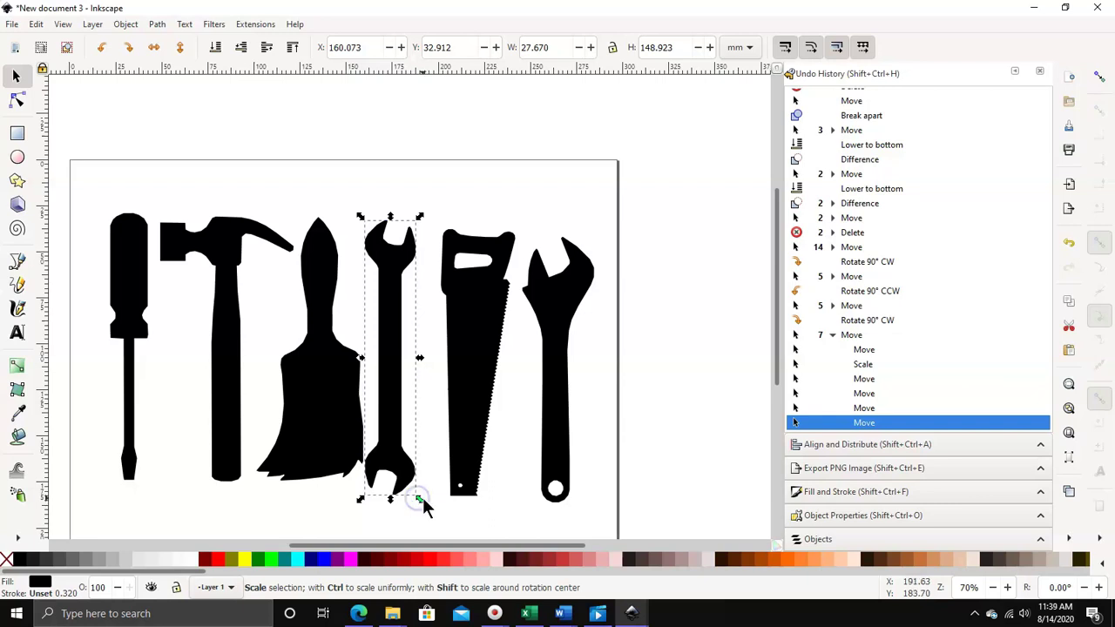
pyautogui.moveTo(424, 502); pyautogui.dragTo(424, 499)
# Step: Close the gaps by moving the saw toward the open-ended wrench and the adjustable wrench to about X 233 mm, Y 38 mm
pyautogui.moveTo(399, 357); pyautogui.dragTo(456, 359)
pyautogui.moveTo(552, 343); pyautogui.dragTo(515, 344)
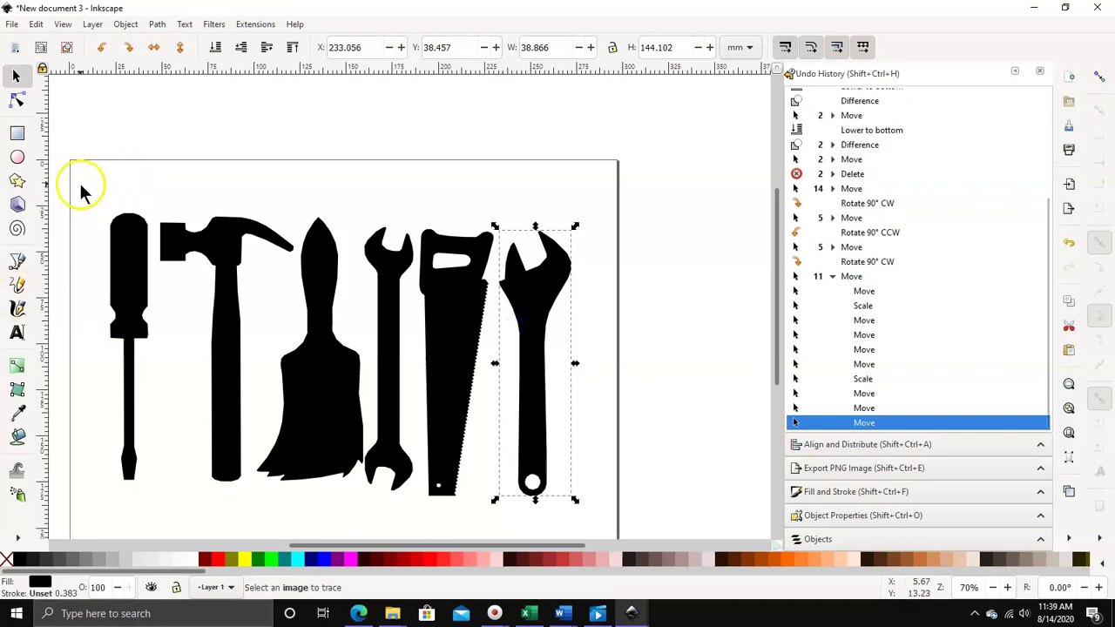
# Step: Select all six tools and align their top edges relative to the selection area
pyautogui.moveTo(85, 422); pyautogui.dragTo(671, 517)
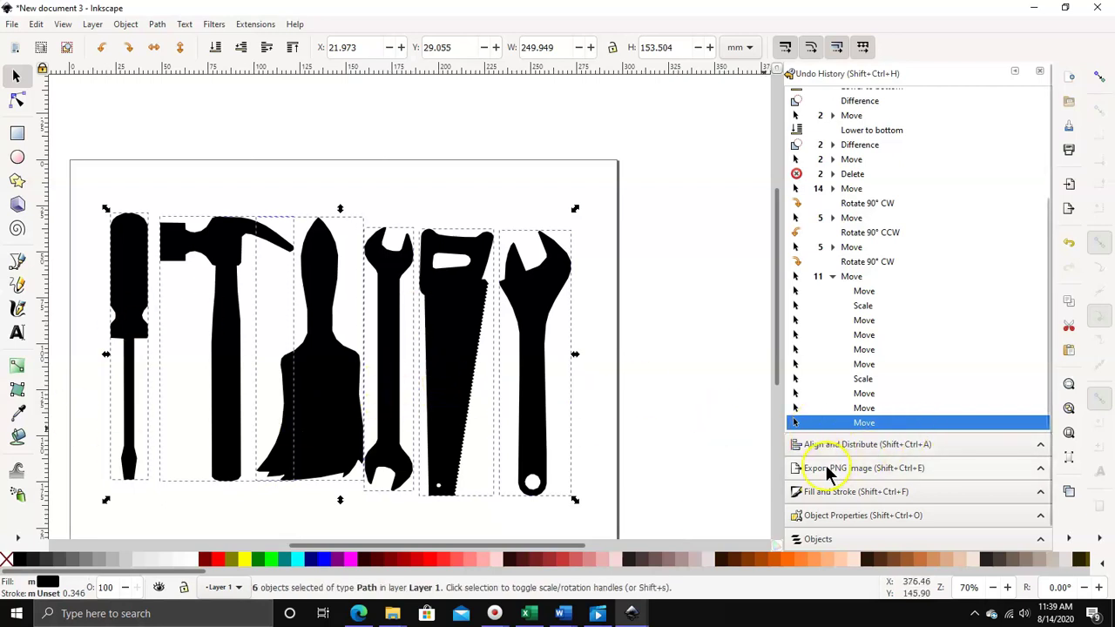
pyautogui.click(888, 444)
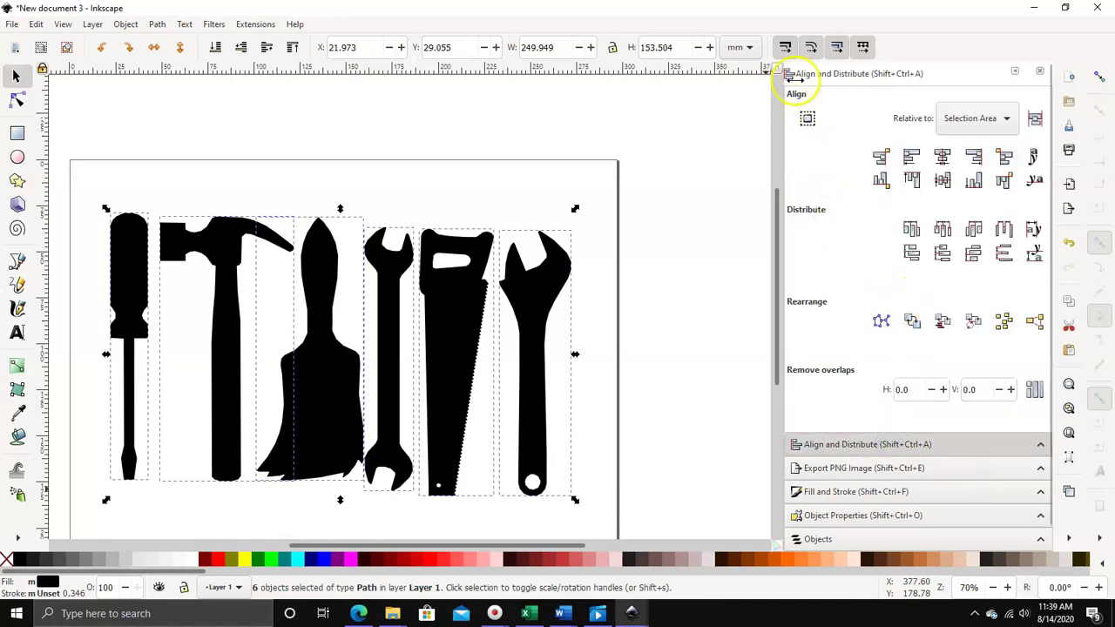
pyautogui.click(913, 181)
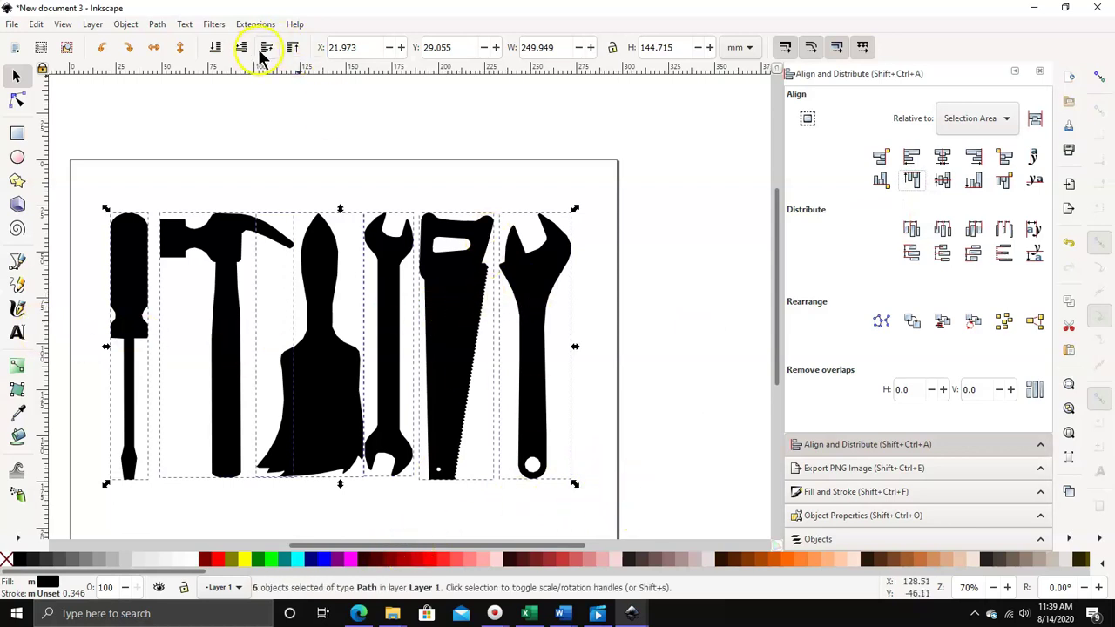
# Step: Union the six tools into one path and position it at about X 20 mm, Y 25 mm on the page
pyautogui.click(157, 26)
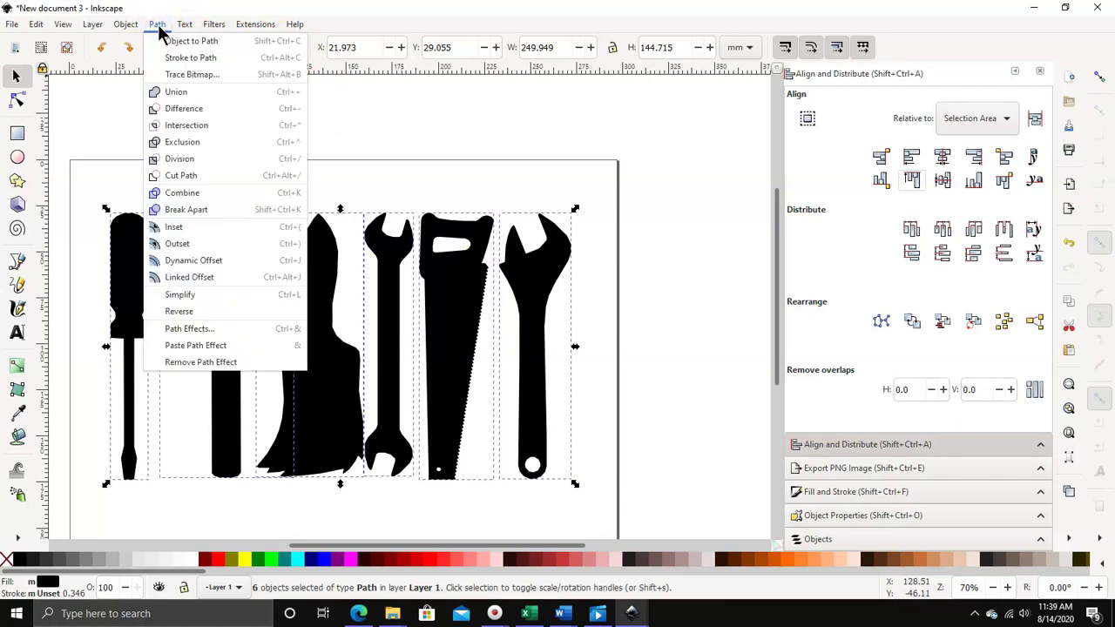
pyautogui.click(179, 92)
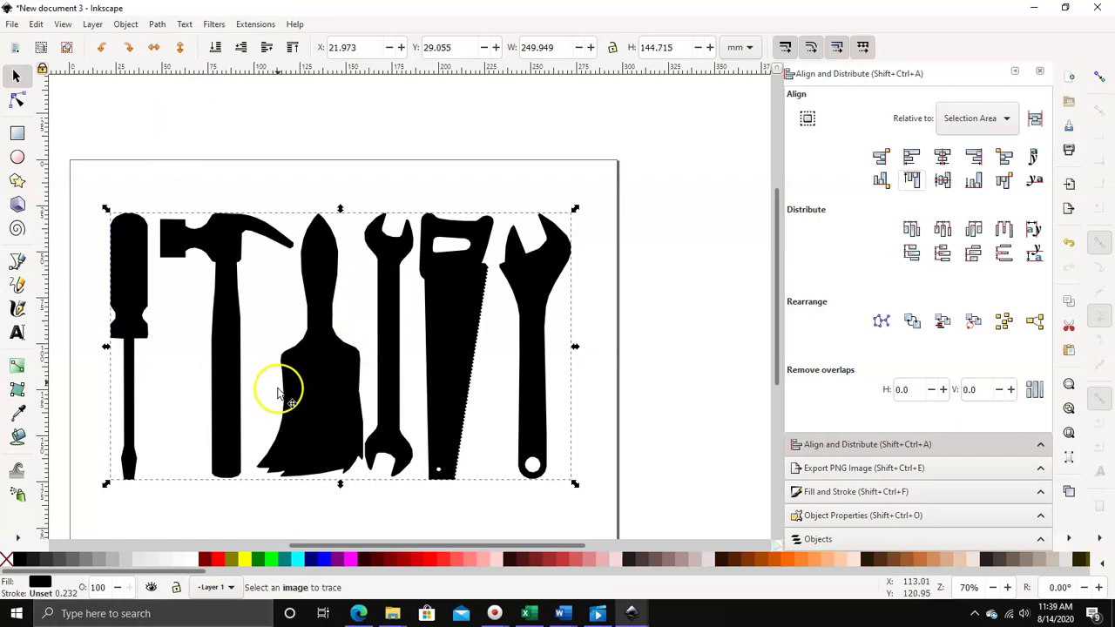
pyautogui.moveTo(299, 392); pyautogui.dragTo(270, 394)
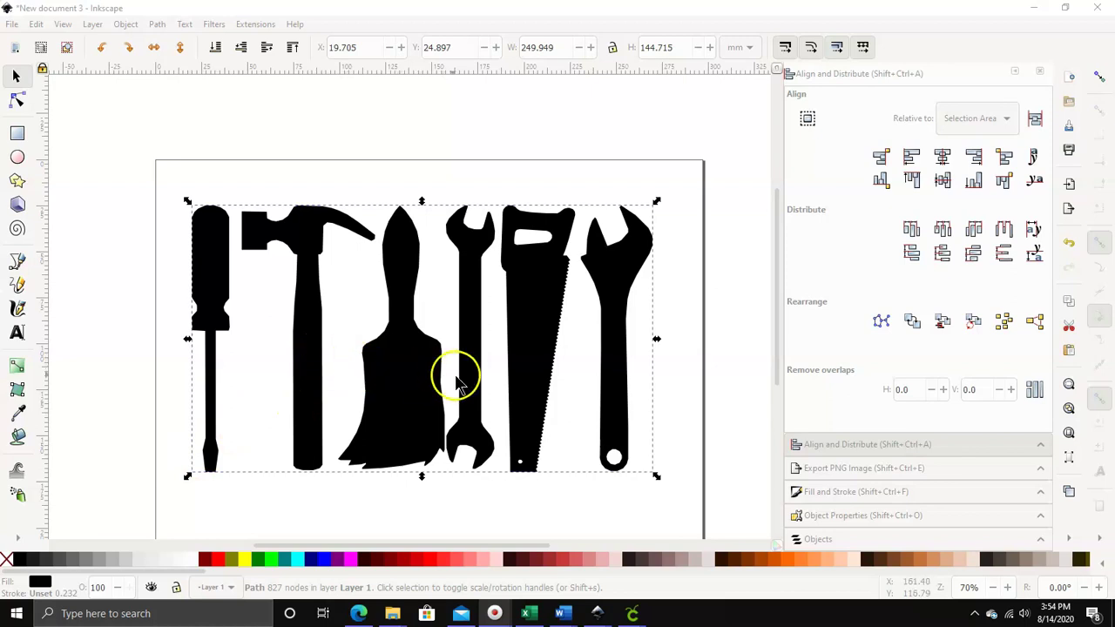
# Step: Switch to New document 1 to view the sample maintenance logo
pyautogui.moveTo(600, 610)
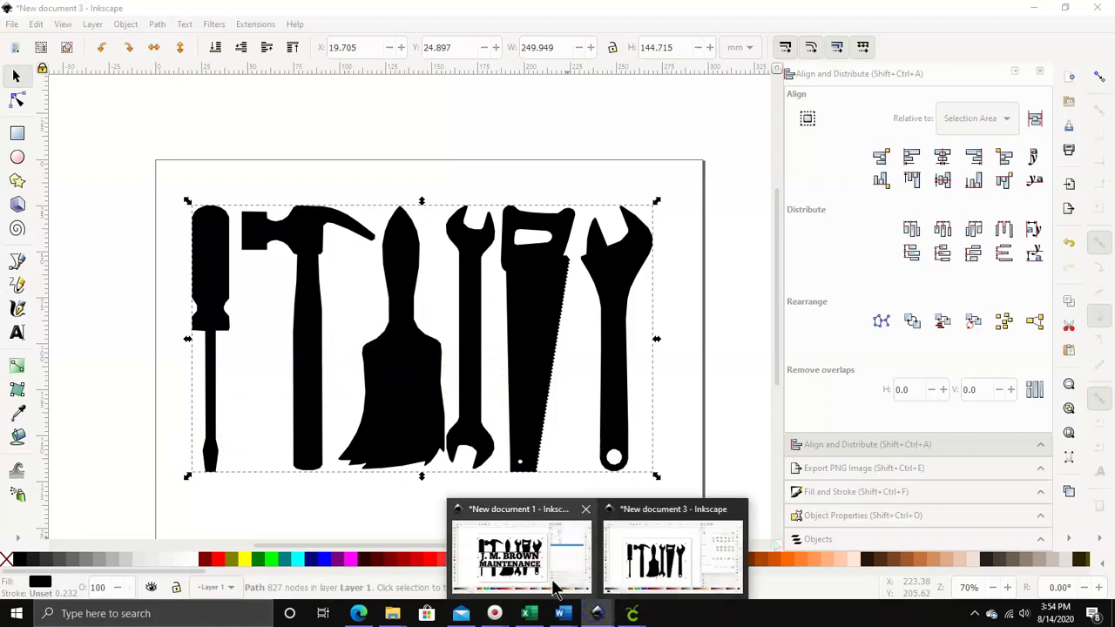
pyautogui.click(507, 567)
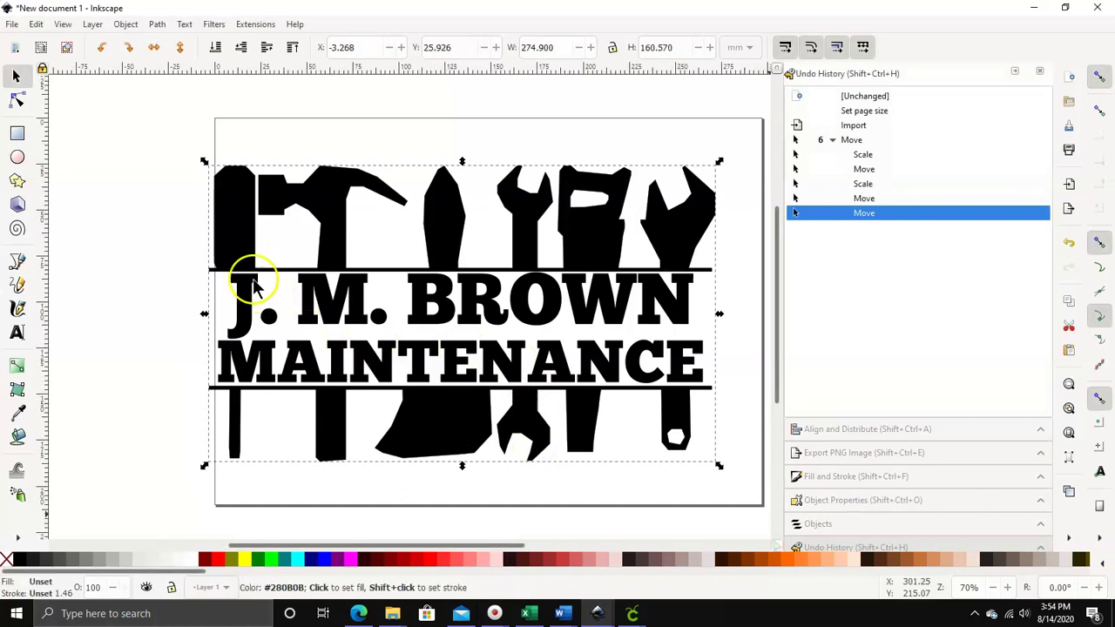